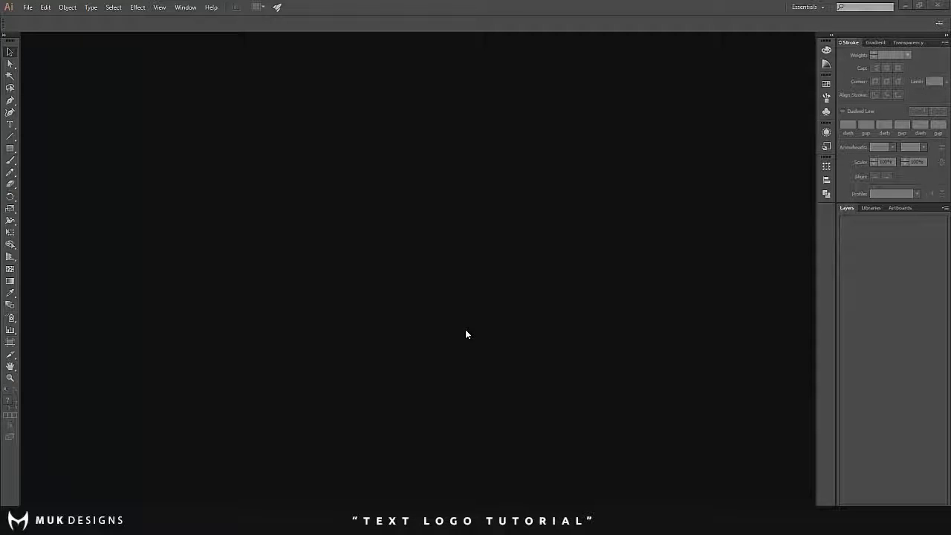
- Create a new RGB document with a 1280 by 1280 pt artboard
{"action": "left_click", "coordinate": [27, 8]}
{"action": "left_click", "coordinate": [42, 20]}
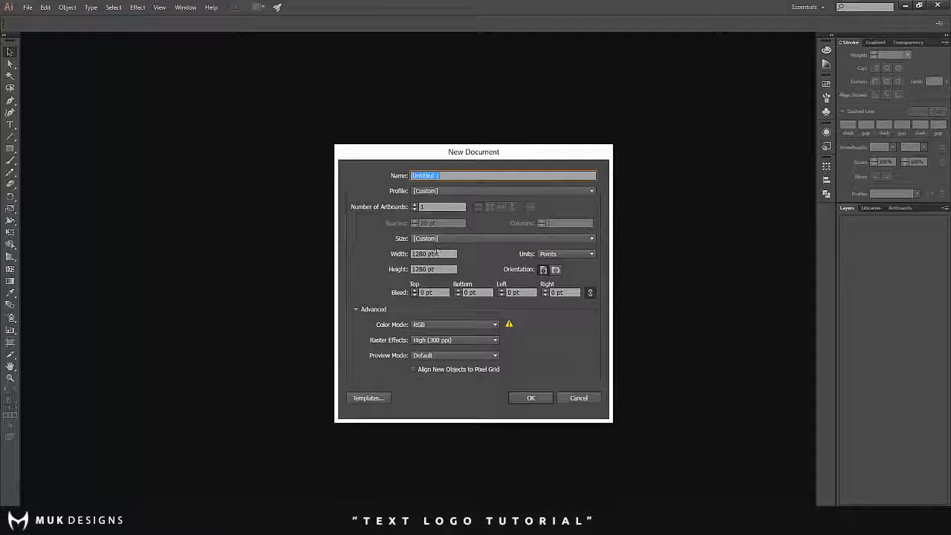
{"action": "left_click", "coordinate": [441, 253]}
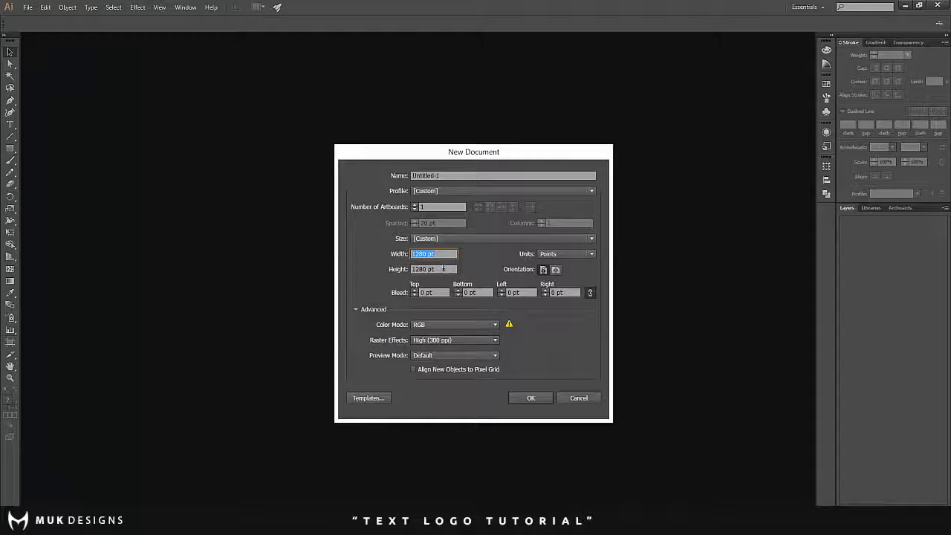
{"action": "key", "text": "Tab"}
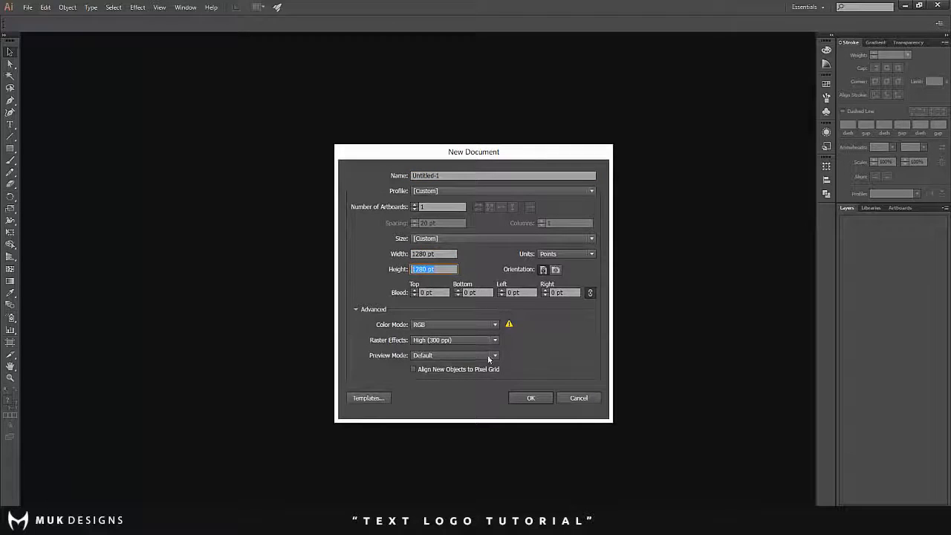
{"action": "left_click", "coordinate": [547, 398]}
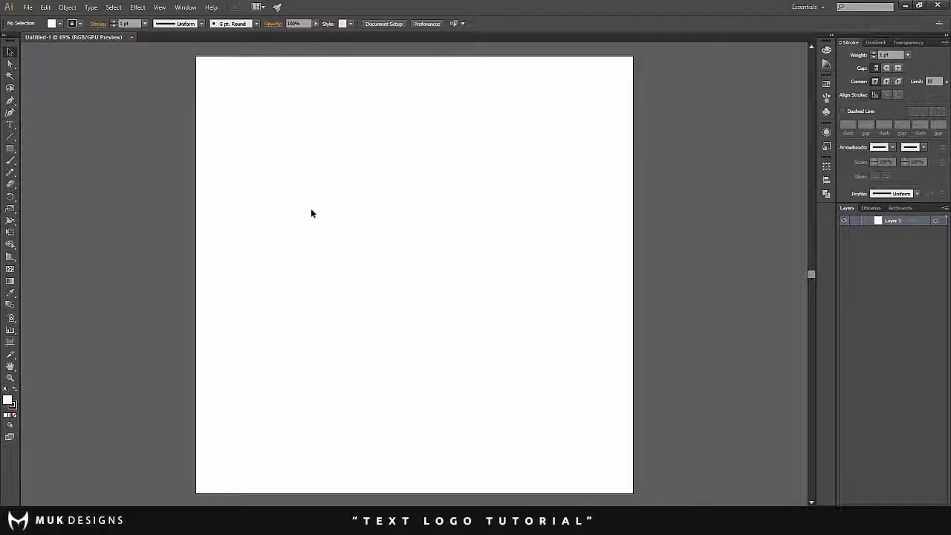
- Set the drawing colours to a black fill with no stroke
{"action": "scroll", "coordinate": [310, 209], "scroll_direction": "down", "scroll_amount": 2}
{"action": "scroll", "coordinate": [158, 209], "scroll_direction": "up", "scroll_amount": 2}
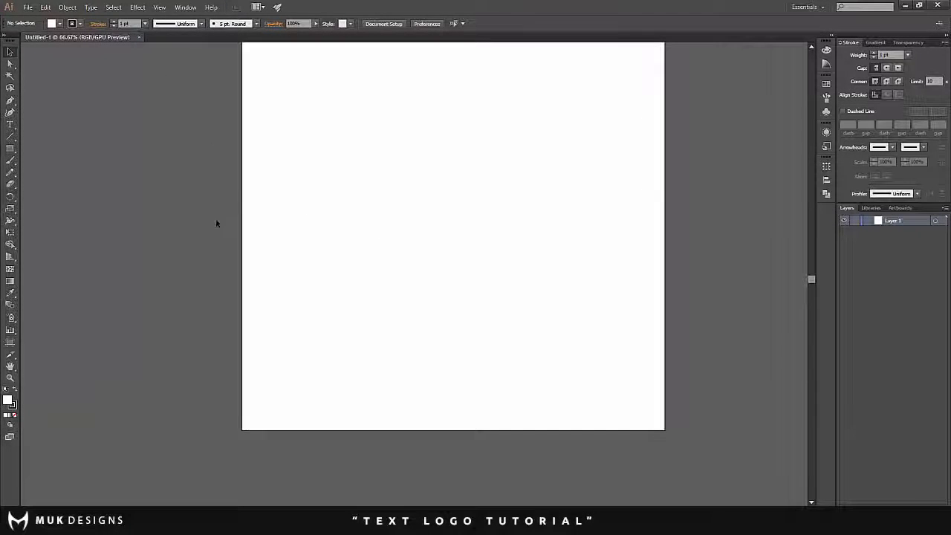
{"action": "left_click", "coordinate": [15, 391]}
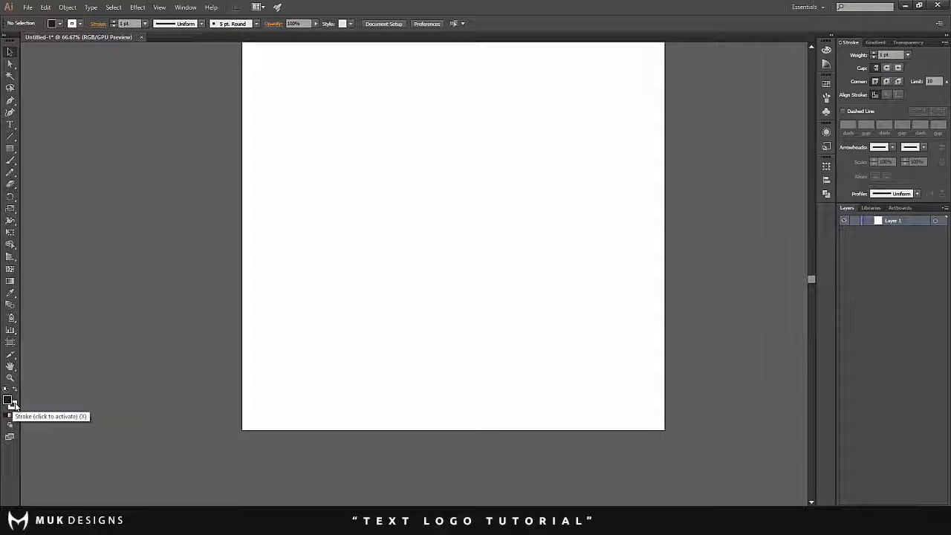
{"action": "left_click", "coordinate": [13, 404]}
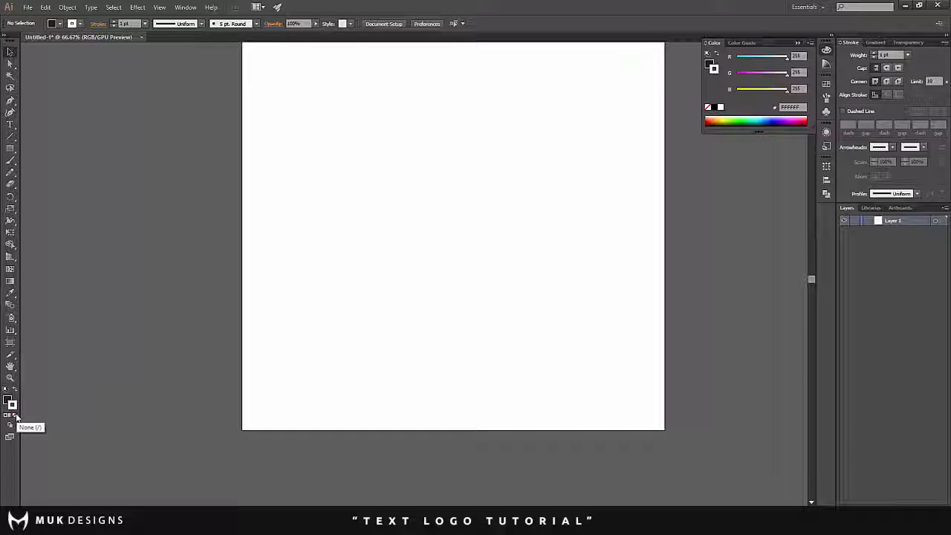
{"action": "left_click", "coordinate": [16, 416]}
{"action": "scroll", "coordinate": [220, 275], "scroll_direction": "down", "scroll_amount": 1}
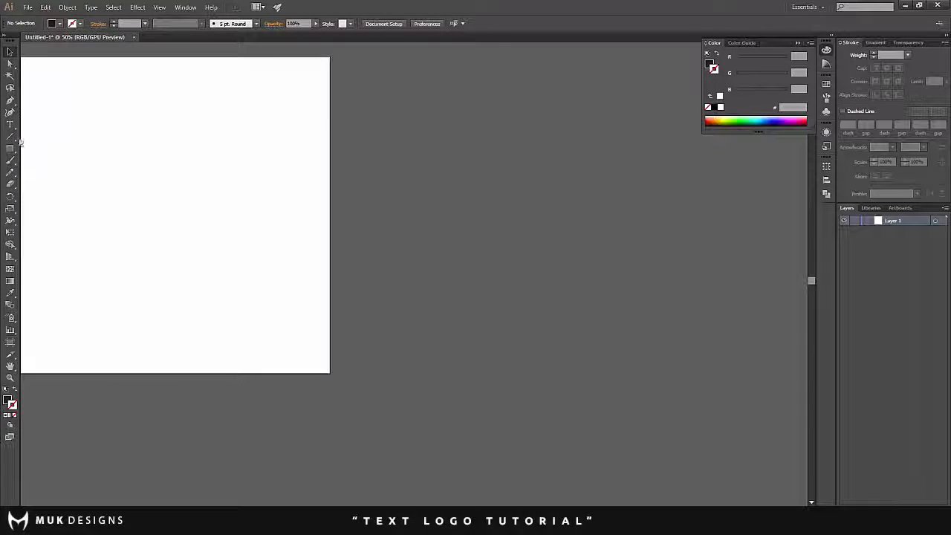
{"action": "left_click", "coordinate": [9, 100]}
{"action": "left_click", "coordinate": [123, 108]}
{"action": "left_click", "coordinate": [207, 151]}
{"action": "left_click", "coordinate": [189, 181]}
{"action": "left_click", "coordinate": [97, 153]}
{"action": "left_click", "coordinate": [95, 133]}
{"action": "left_click", "coordinate": [101, 121]}
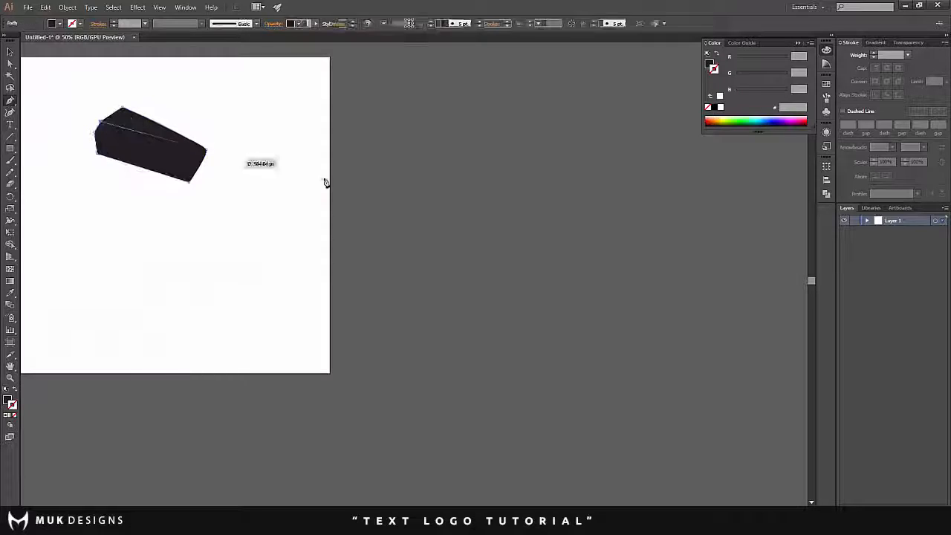
{"action": "key", "text": "Delete"}
{"action": "key", "text": "Delete"}
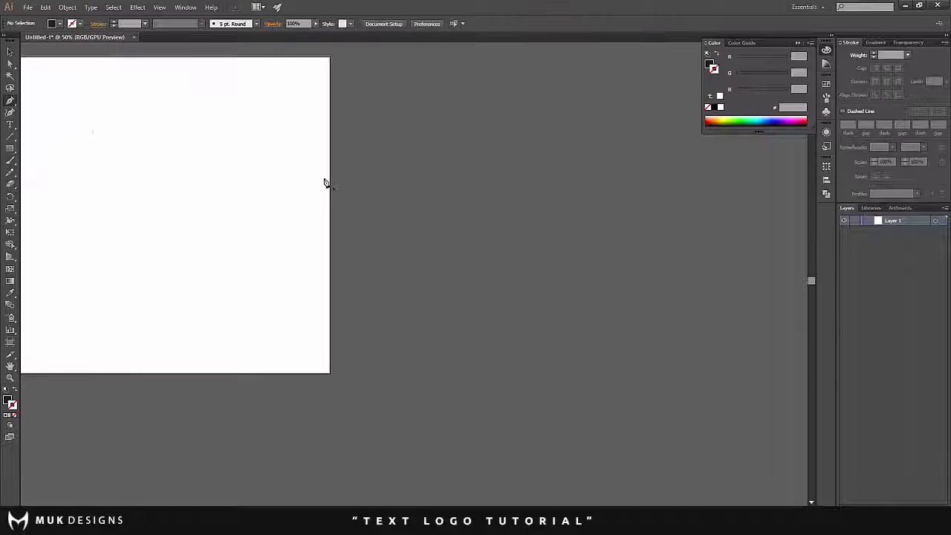
- Draw a horizontal black rectangle about 1026 by 60 pt across the upper part of the artboard and deselect it
{"action": "scroll", "coordinate": [244, 157], "scroll_direction": "down", "scroll_amount": 1}
{"action": "scroll", "coordinate": [134, 119], "scroll_direction": "up", "scroll_amount": 1}
{"action": "scroll", "coordinate": [106, 123], "scroll_direction": "down", "scroll_amount": 2}
{"action": "scroll", "coordinate": [75, 130], "scroll_direction": "up", "scroll_amount": 1}
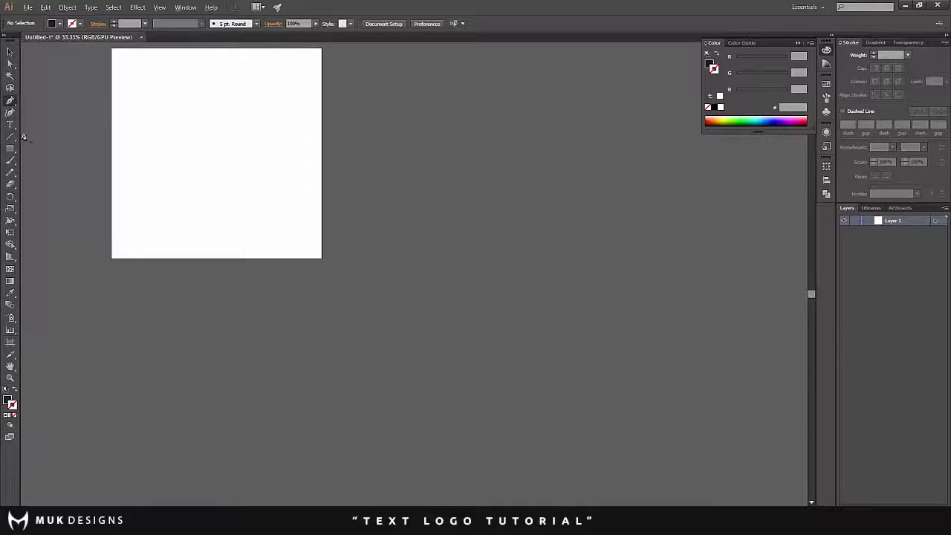
{"action": "left_click", "coordinate": [8, 150]}
{"action": "scroll", "coordinate": [221, 141], "scroll_direction": "down", "scroll_amount": 2}
{"action": "scroll", "coordinate": [113, 134], "scroll_direction": "up", "scroll_amount": 1}
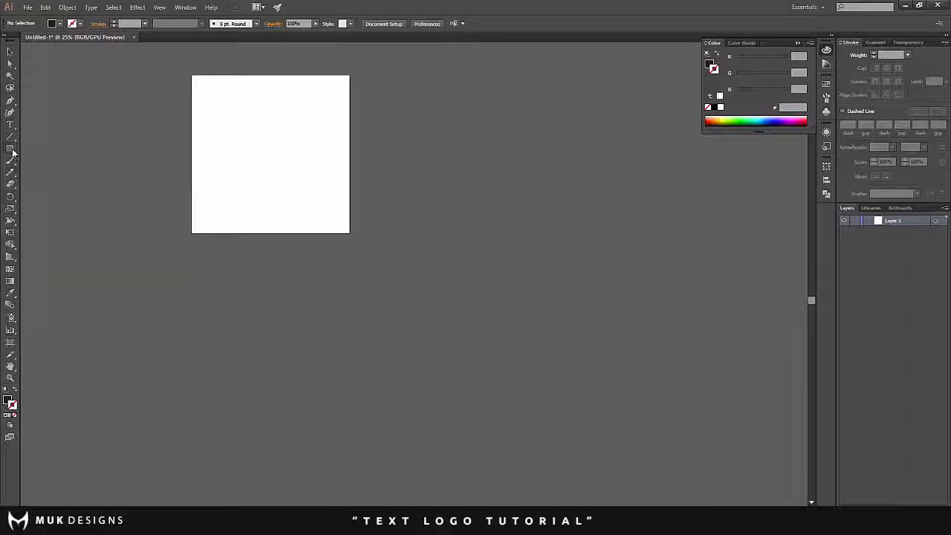
{"action": "scroll", "coordinate": [272, 161], "scroll_direction": "up", "scroll_amount": 1}
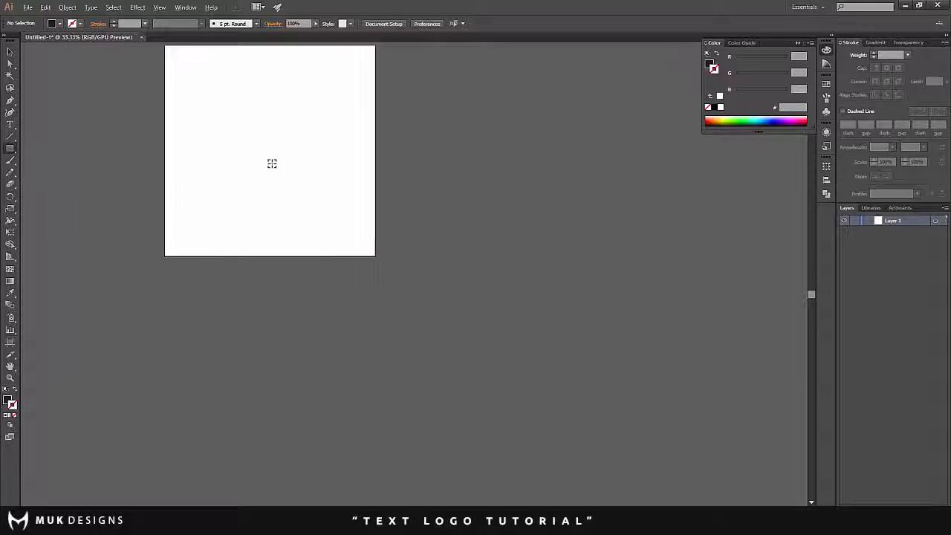
{"action": "scroll", "coordinate": [148, 127], "scroll_direction": "up", "scroll_amount": 1}
{"action": "scroll", "coordinate": [159, 129], "scroll_direction": "down", "scroll_amount": 2}
{"action": "scroll", "coordinate": [159, 129], "scroll_direction": "up", "scroll_amount": 1}
{"action": "scroll", "coordinate": [231, 124], "scroll_direction": "up", "scroll_amount": 2}
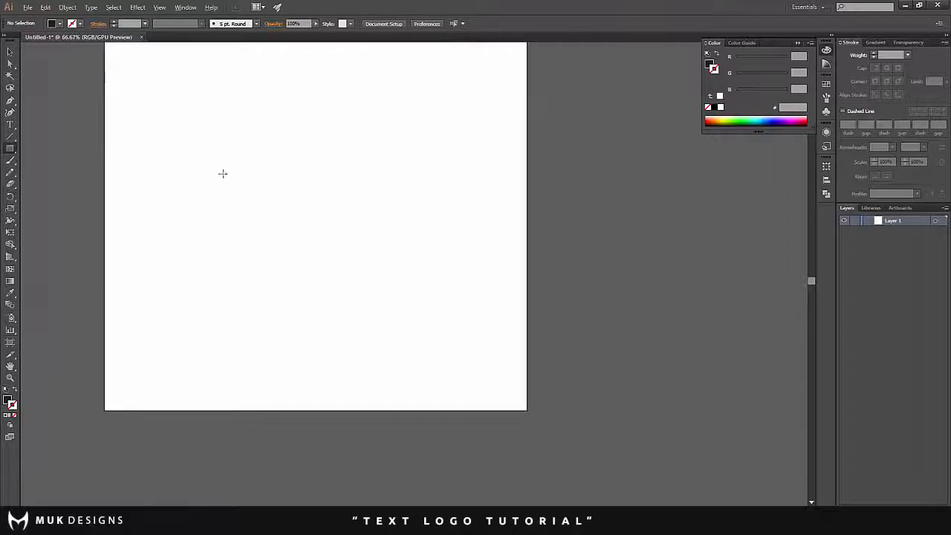
{"action": "scroll", "coordinate": [179, 160], "scroll_direction": "down", "scroll_amount": 2}
{"action": "scroll", "coordinate": [170, 174], "scroll_direction": "up", "scroll_amount": 2}
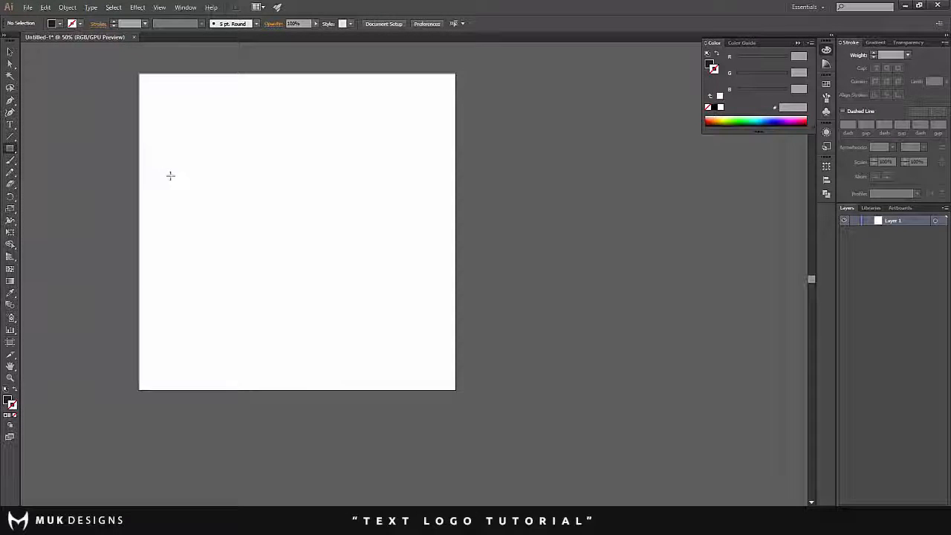
{"action": "scroll", "coordinate": [170, 175], "scroll_direction": "up", "scroll_amount": 2}
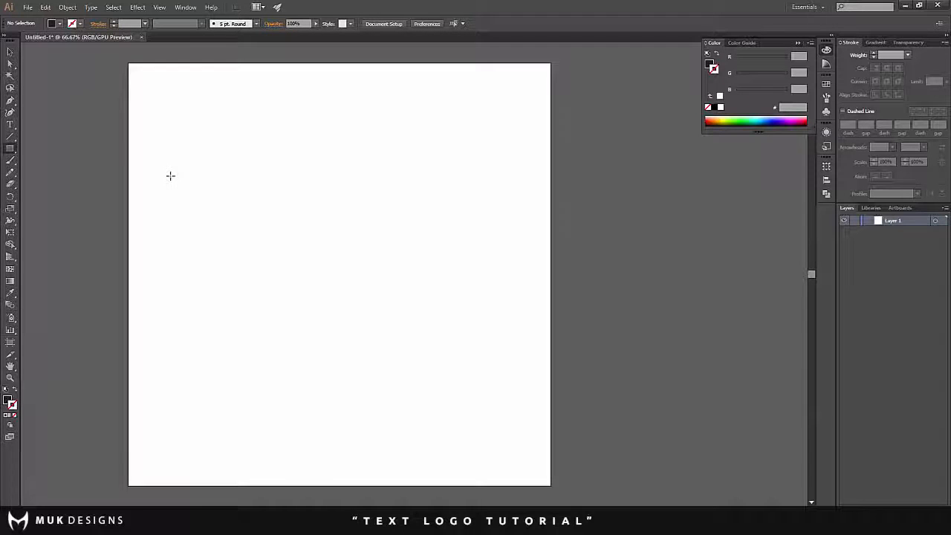
{"action": "scroll", "coordinate": [197, 174], "scroll_direction": "up", "scroll_amount": 2}
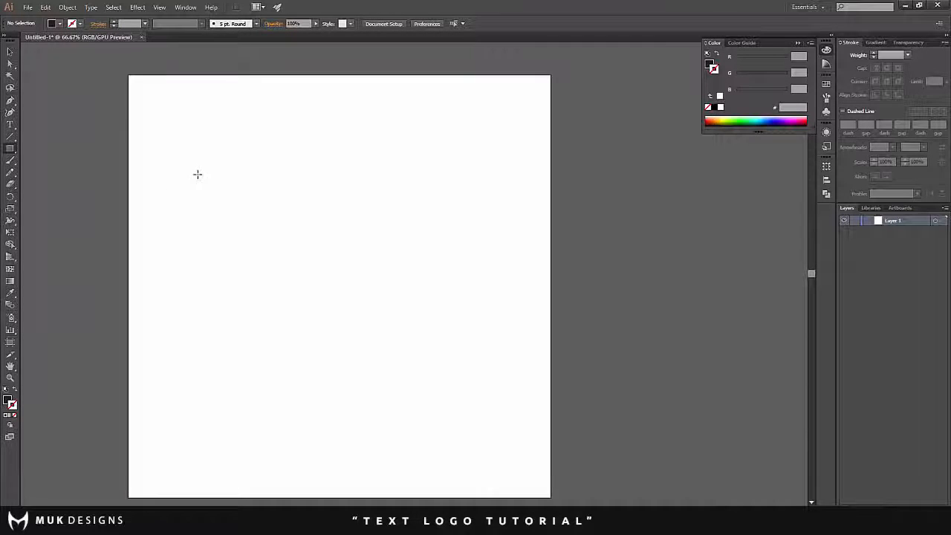
{"action": "left_click_drag", "start_coordinate": [166, 216], "coordinate": [503, 236]}
{"action": "left_click", "coordinate": [11, 51]}
{"action": "left_click", "coordinate": [390, 187]}
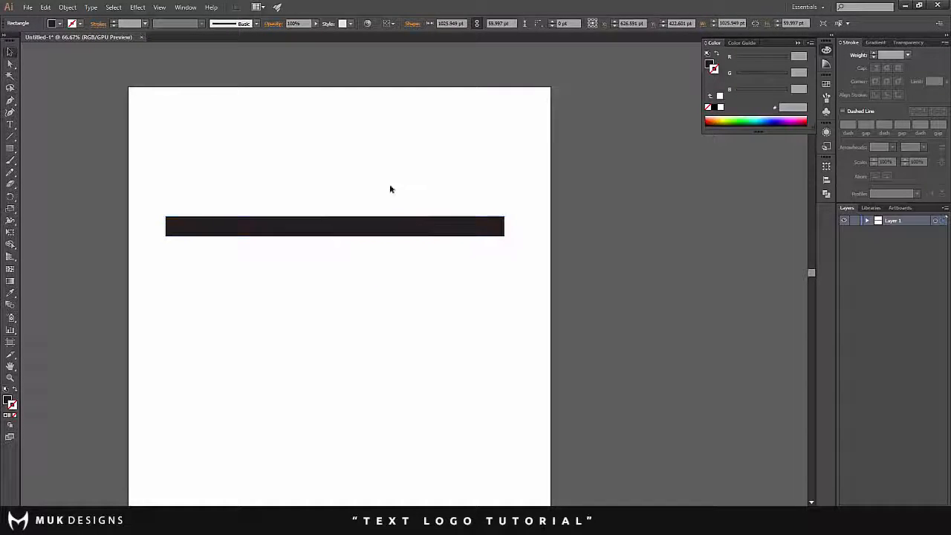
- Duplicate the black bar directly below the original so that their edges touch
{"action": "scroll", "coordinate": [357, 190], "scroll_direction": "down", "scroll_amount": 1}
{"action": "scroll", "coordinate": [315, 208], "scroll_direction": "up", "scroll_amount": 1}
{"action": "scroll", "coordinate": [399, 205], "scroll_direction": "up", "scroll_amount": 1}
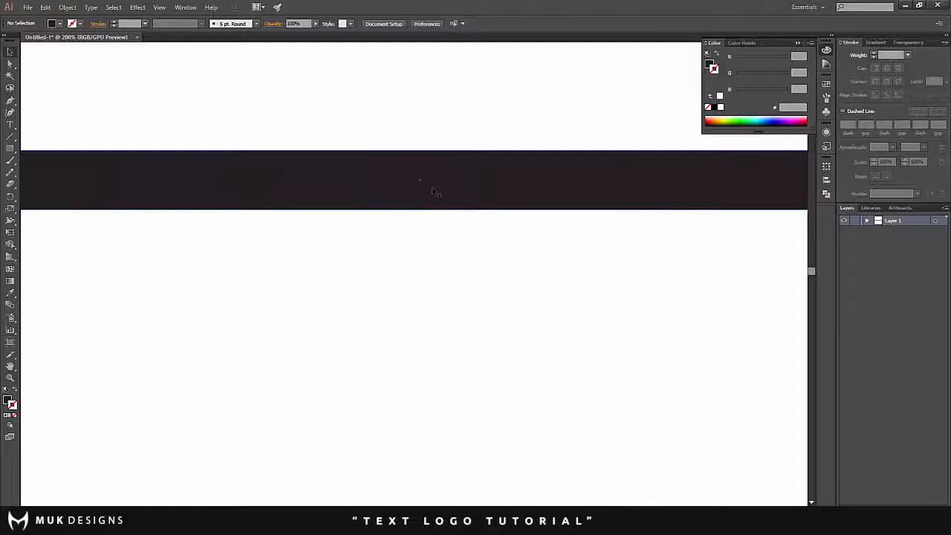
{"action": "left_click_drag", "start_coordinate": [437, 195], "coordinate": [436, 251]}
{"action": "scroll", "coordinate": [435, 249], "scroll_direction": "down", "scroll_amount": 2}
{"action": "scroll", "coordinate": [435, 248], "scroll_direction": "up", "scroll_amount": 2}
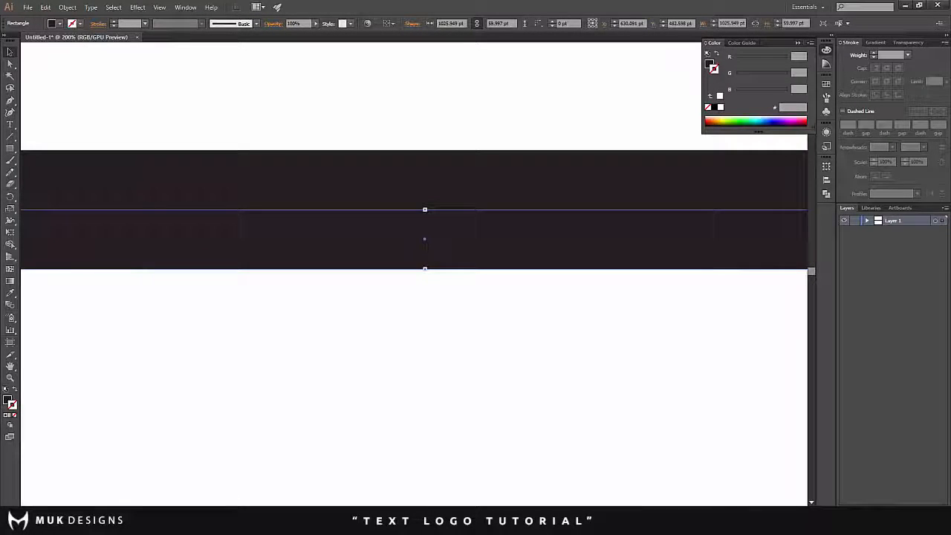
- Shrink the lower bar to half its height, about 30 pt, keeping its upper edge in place, and deselect it
{"action": "scroll", "coordinate": [426, 240], "scroll_direction": "up", "scroll_amount": 1}
{"action": "scroll", "coordinate": [426, 249], "scroll_direction": "down", "scroll_amount": 1}
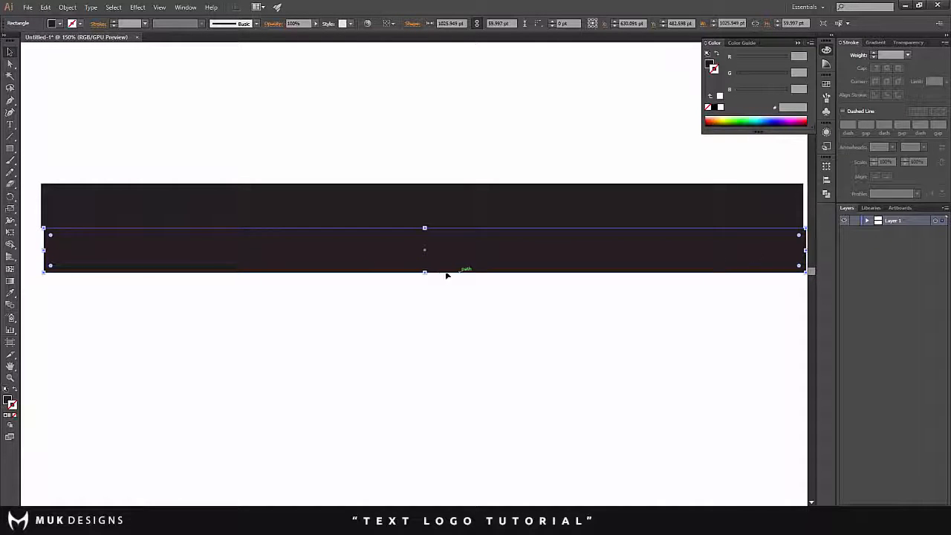
{"action": "left_click_drag", "start_coordinate": [426, 274], "coordinate": [426, 251]}
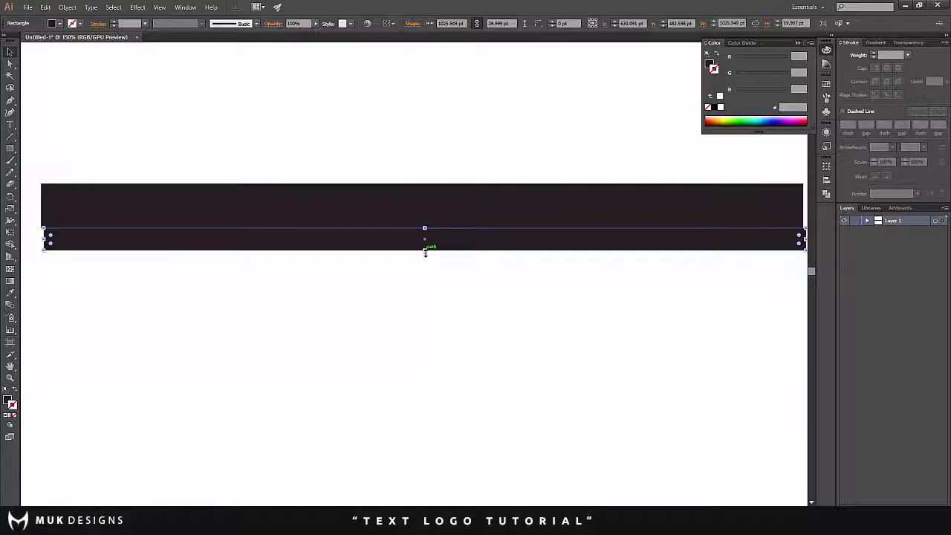
{"action": "scroll", "coordinate": [425, 252], "scroll_direction": "down", "scroll_amount": 3}
{"action": "scroll", "coordinate": [378, 251], "scroll_direction": "up", "scroll_amount": 3}
{"action": "scroll", "coordinate": [443, 254], "scroll_direction": "up", "scroll_amount": 1}
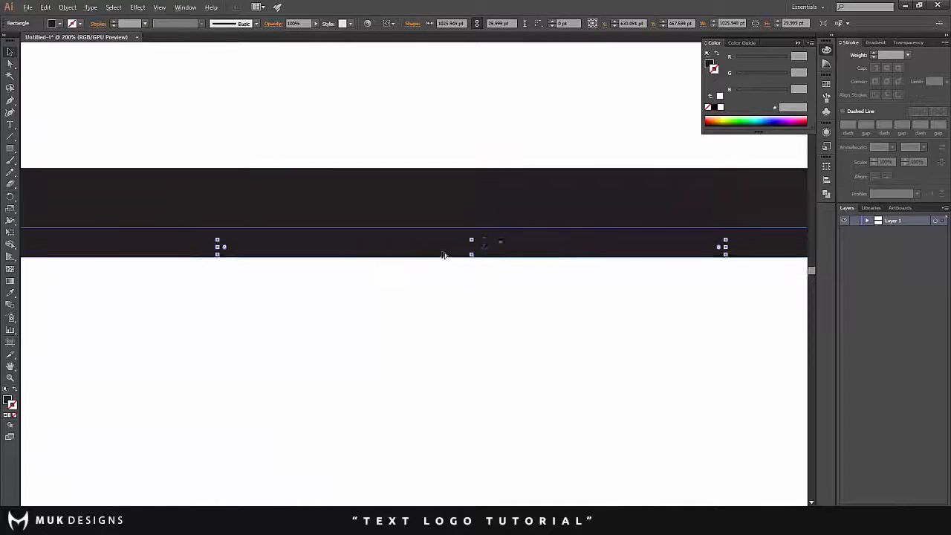
{"action": "scroll", "coordinate": [300, 217], "scroll_direction": "down", "scroll_amount": 1}
{"action": "left_click", "coordinate": [295, 148]}
{"action": "scroll", "coordinate": [295, 148], "scroll_direction": "down", "scroll_amount": 3}
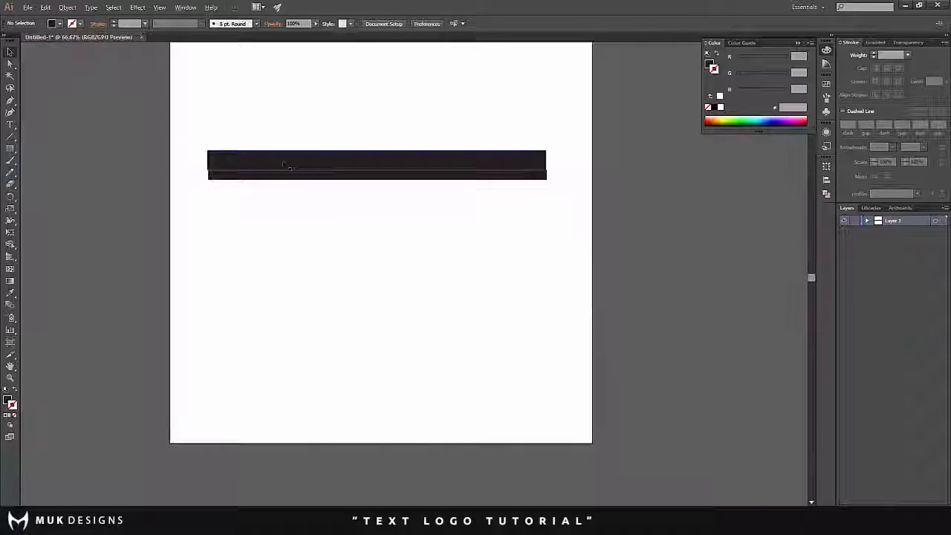
- Select the thick and thin bars together and duplicate the pair twice downward, stacking the copies edge to edge
{"action": "scroll", "coordinate": [318, 165], "scroll_direction": "up", "scroll_amount": 3}
{"action": "left_click", "coordinate": [313, 160]}
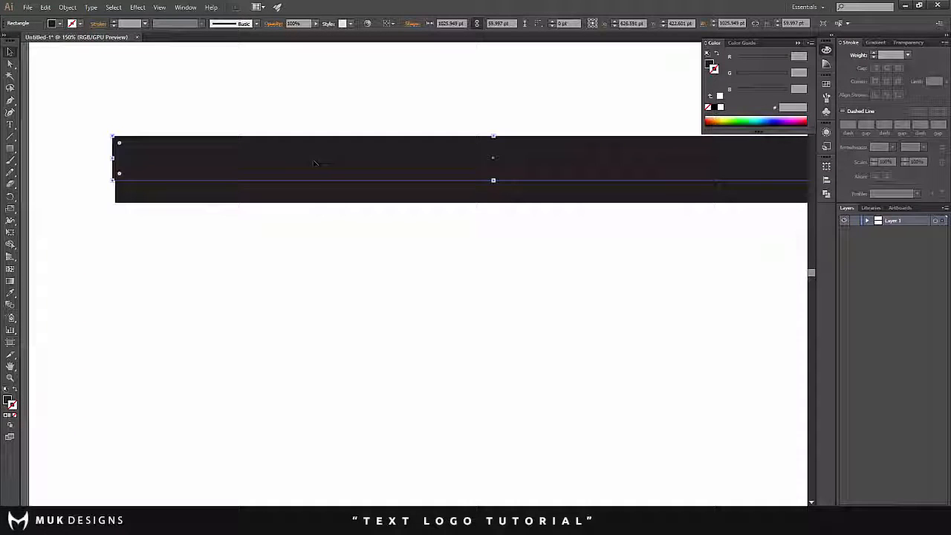
{"action": "left_click", "coordinate": [331, 201], "text": "shift"}
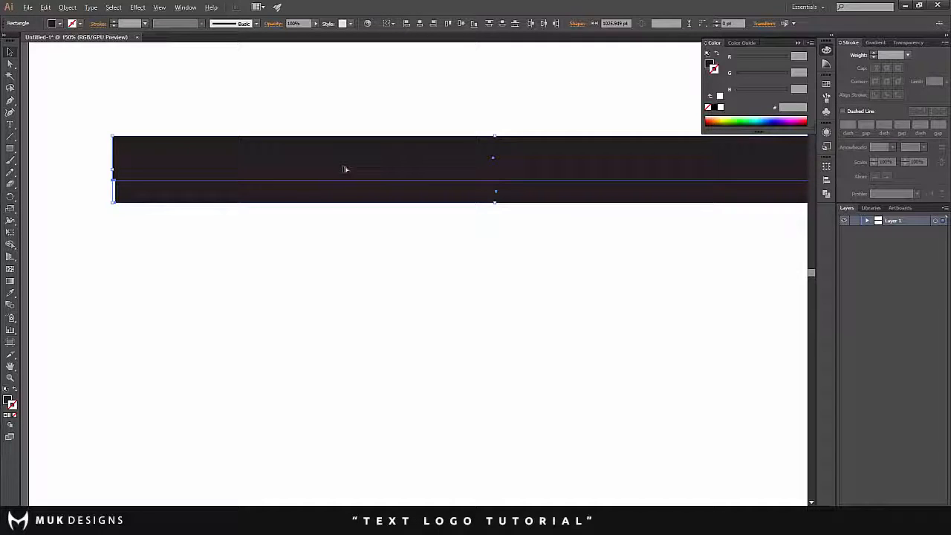
{"action": "left_click_drag", "start_coordinate": [345, 170], "coordinate": [343, 292]}
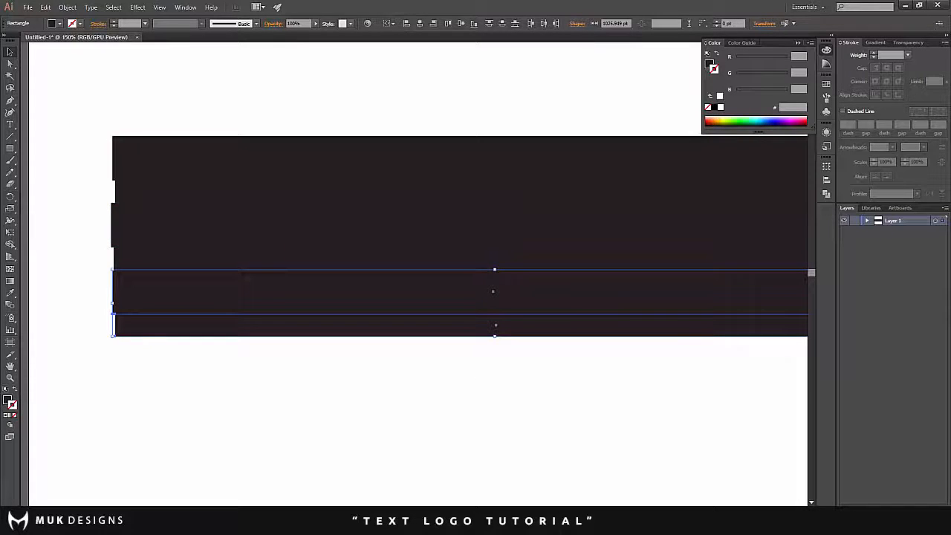
{"action": "left_click", "coordinate": [83, 168]}
- Delete the three thin spacer bars, keeping only the three thick bars with even gaps between them
{"action": "scroll", "coordinate": [136, 205], "scroll_direction": "down", "scroll_amount": 2}
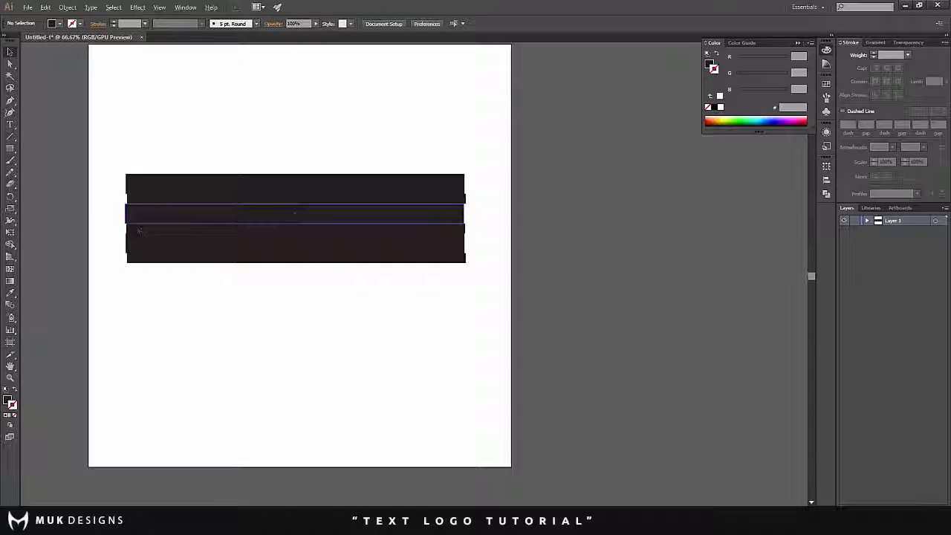
{"action": "scroll", "coordinate": [206, 253], "scroll_direction": "up", "scroll_amount": 1}
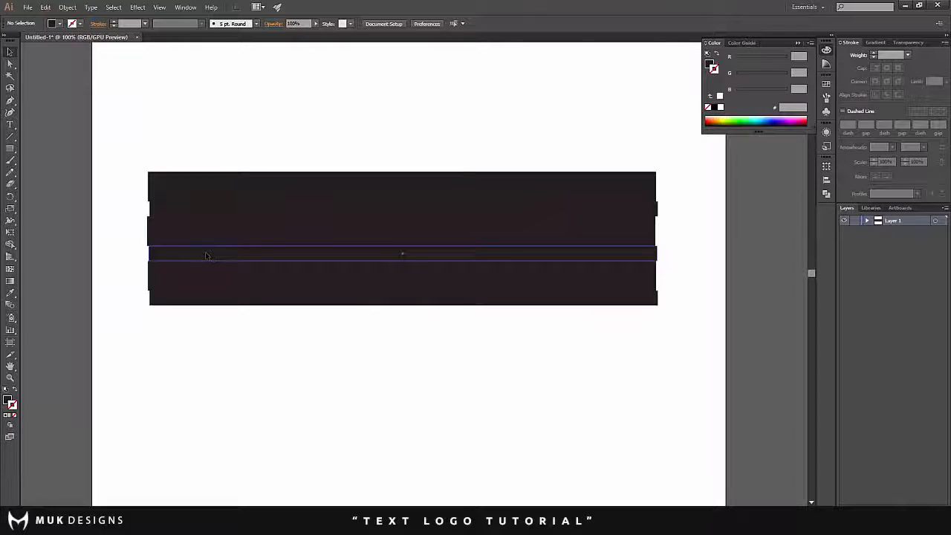
{"action": "left_click", "coordinate": [207, 256]}
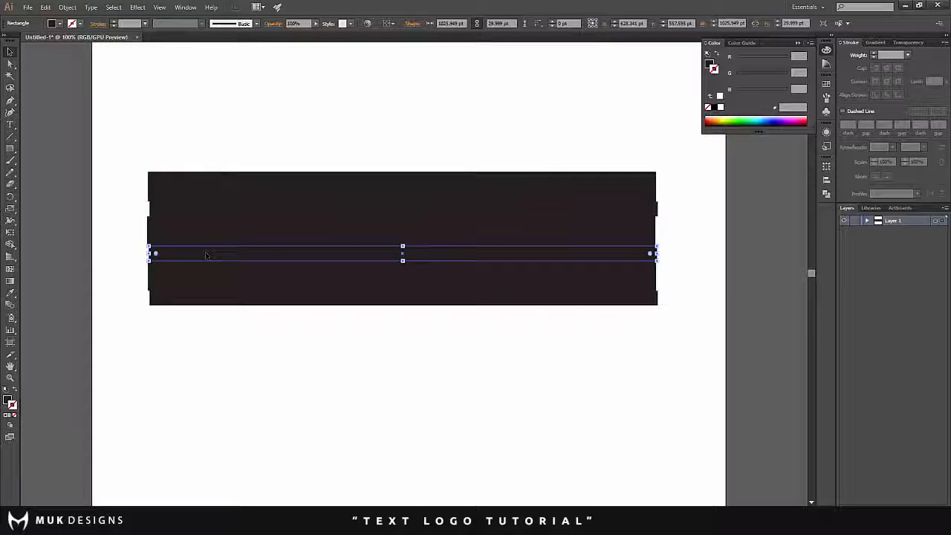
{"action": "key", "text": "Delete"}
{"action": "left_click", "coordinate": [222, 211]}
{"action": "key", "text": "Delete"}
{"action": "key", "text": "Delete"}
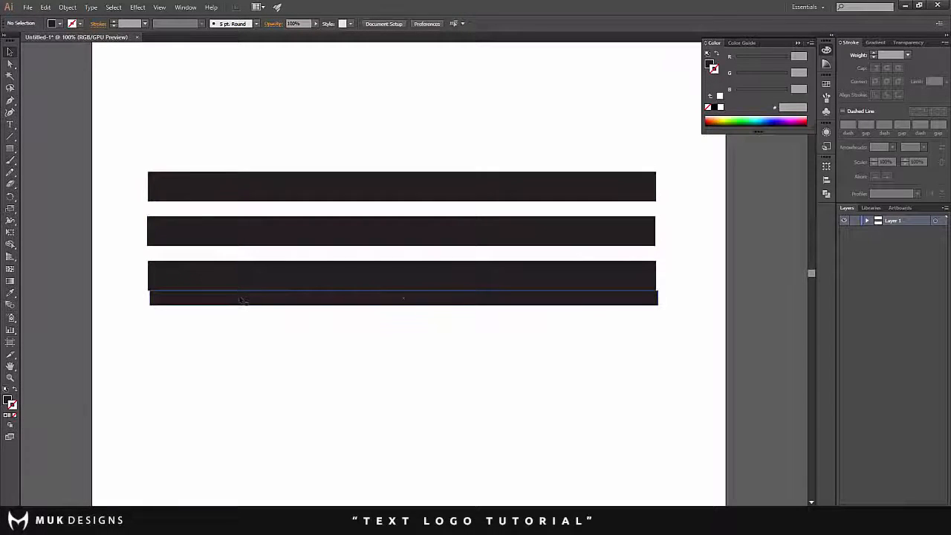
{"action": "left_click", "coordinate": [244, 300]}
{"action": "key", "text": "Delete"}
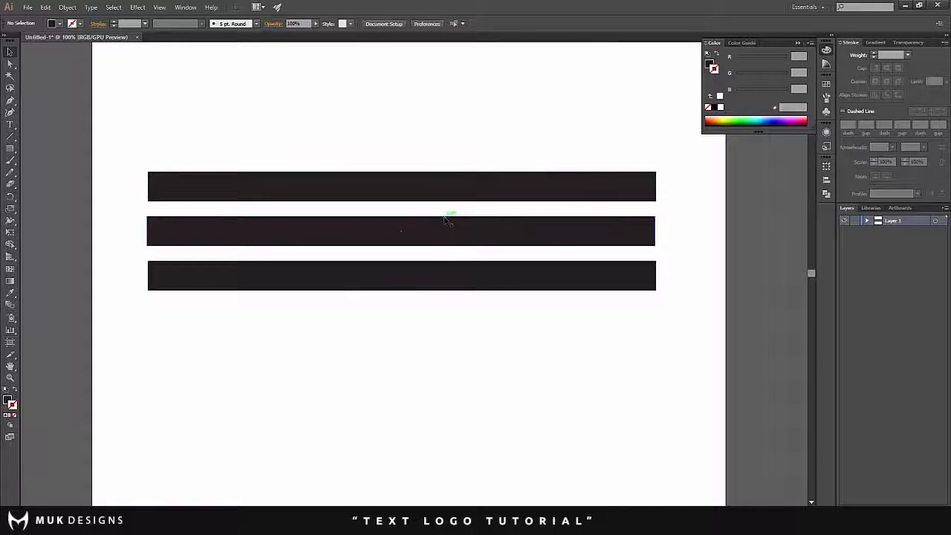
{"action": "scroll", "coordinate": [147, 201], "scroll_direction": "up", "scroll_amount": 1}
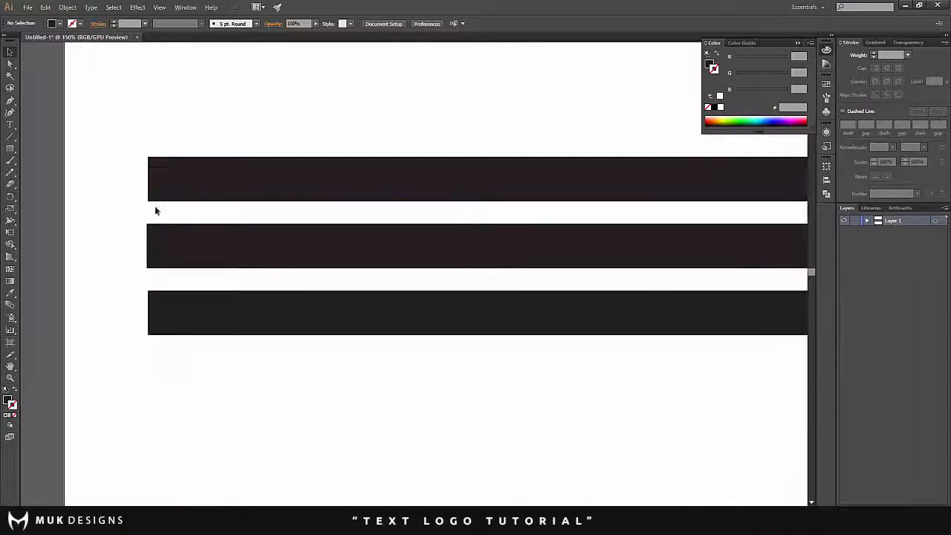
{"action": "scroll", "coordinate": [155, 211], "scroll_direction": "up", "scroll_amount": 3}
{"action": "scroll", "coordinate": [238, 191], "scroll_direction": "down", "scroll_amount": 6}
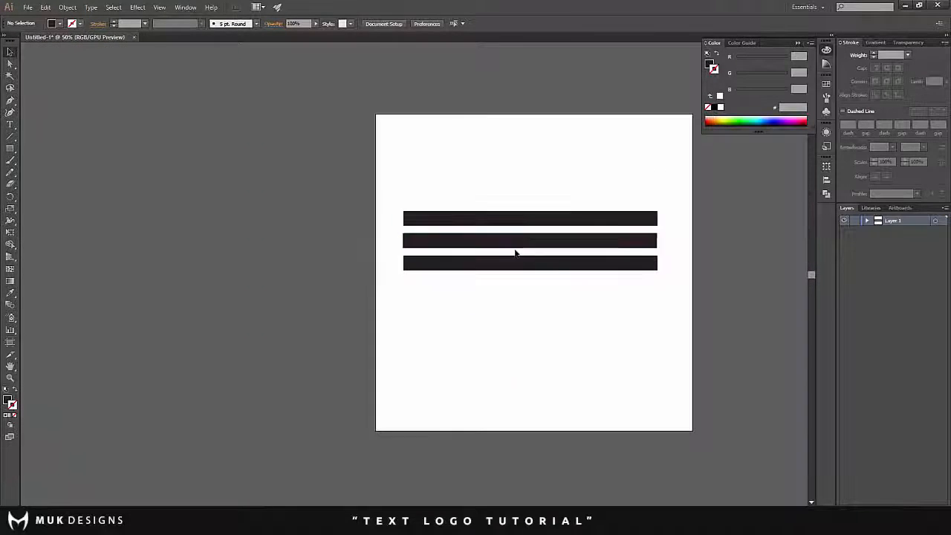
{"action": "scroll", "coordinate": [516, 254], "scroll_direction": "up", "scroll_amount": 2}
{"action": "scroll", "coordinate": [516, 254], "scroll_direction": "down", "scroll_amount": 2}
{"action": "scroll", "coordinate": [490, 227], "scroll_direction": "up", "scroll_amount": 4}
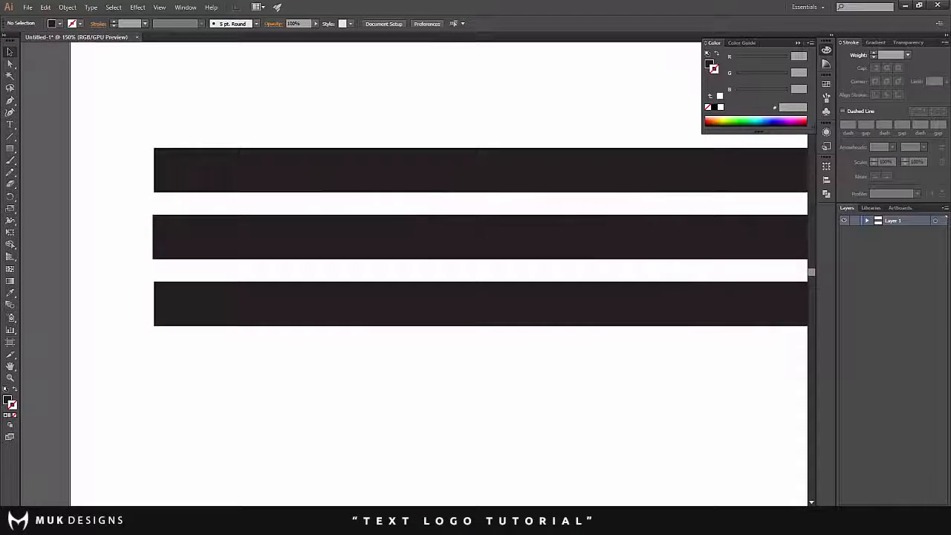
- Draw a circle about 150 pt in diameter over the upper two bars near their left ends, spanning their full combined height
{"action": "scroll", "coordinate": [427, 158], "scroll_direction": "down", "scroll_amount": 2}
{"action": "scroll", "coordinate": [298, 205], "scroll_direction": "up", "scroll_amount": 1}
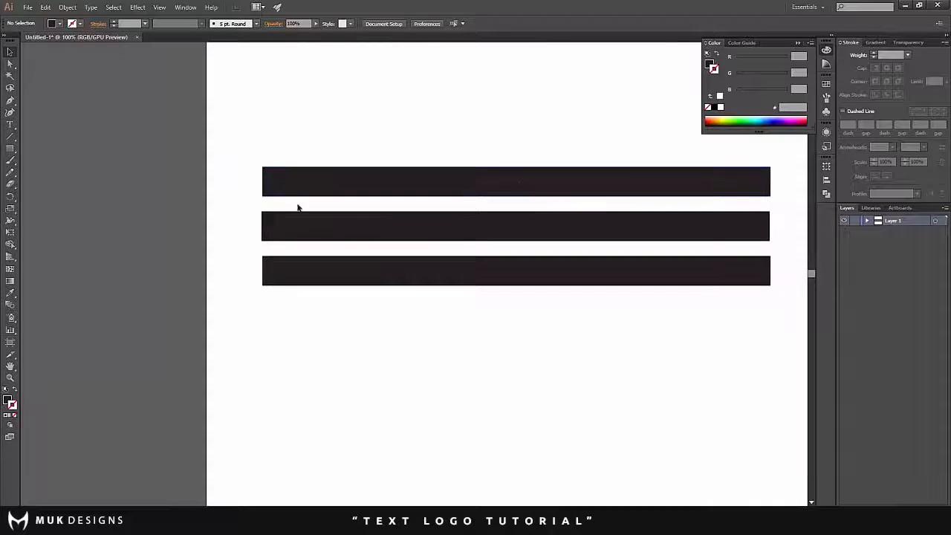
{"action": "scroll", "coordinate": [301, 211], "scroll_direction": "up", "scroll_amount": 1}
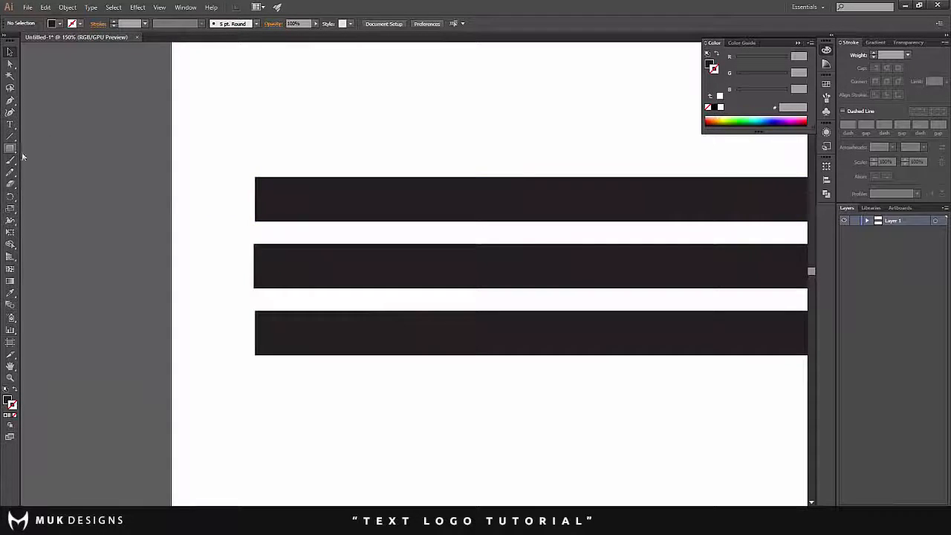
{"action": "left_click_drag", "start_coordinate": [7, 152], "coordinate": [46, 174]}
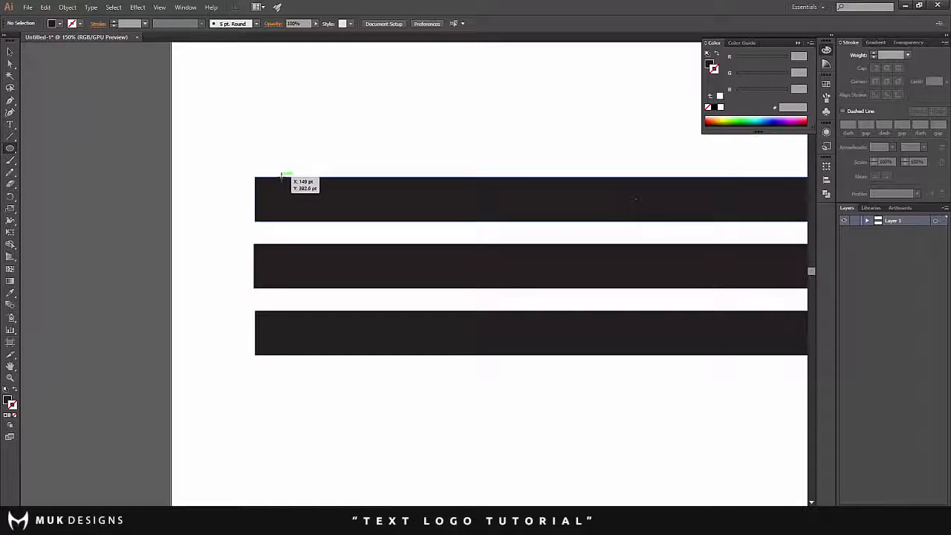
{"action": "left_click_drag", "start_coordinate": [282, 177], "coordinate": [344, 287]}
{"action": "left_click", "coordinate": [9, 53]}
{"action": "left_click", "coordinate": [297, 119]}
- Lower the large circle's opacity to 35% and deselect it
{"action": "scroll", "coordinate": [306, 148], "scroll_direction": "down", "scroll_amount": 3}
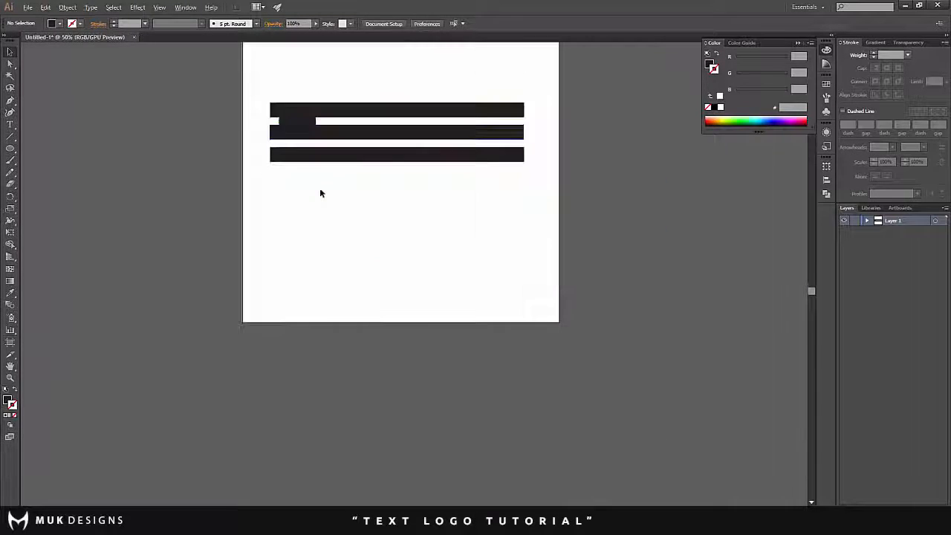
{"action": "scroll", "coordinate": [320, 145], "scroll_direction": "up", "scroll_amount": 5}
{"action": "scroll", "coordinate": [325, 145], "scroll_direction": "down", "scroll_amount": 3}
{"action": "scroll", "coordinate": [324, 144], "scroll_direction": "up", "scroll_amount": 4}
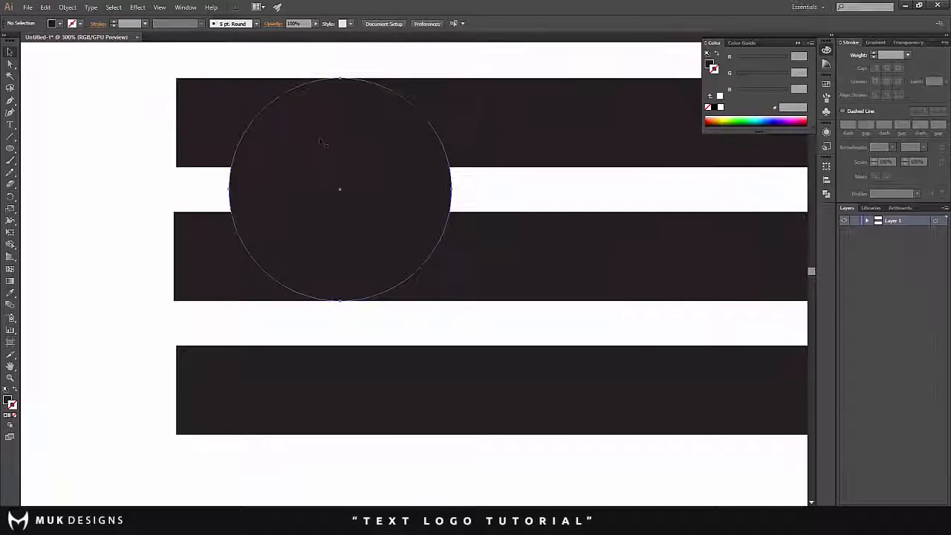
{"action": "left_click", "coordinate": [321, 141]}
{"action": "left_click", "coordinate": [315, 23]}
{"action": "left_click_drag", "start_coordinate": [318, 34], "coordinate": [290, 35]}
{"action": "left_click", "coordinate": [90, 172]}
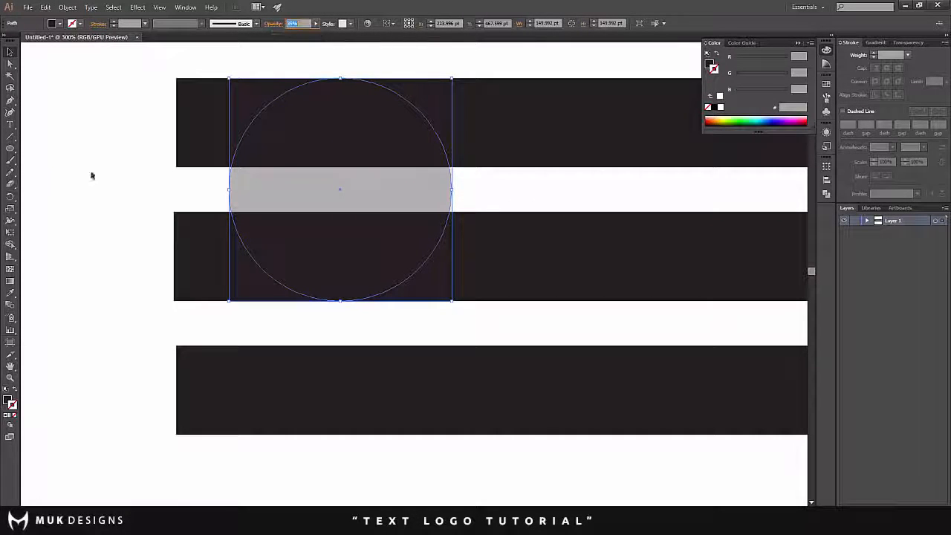
{"action": "left_click", "coordinate": [96, 127]}
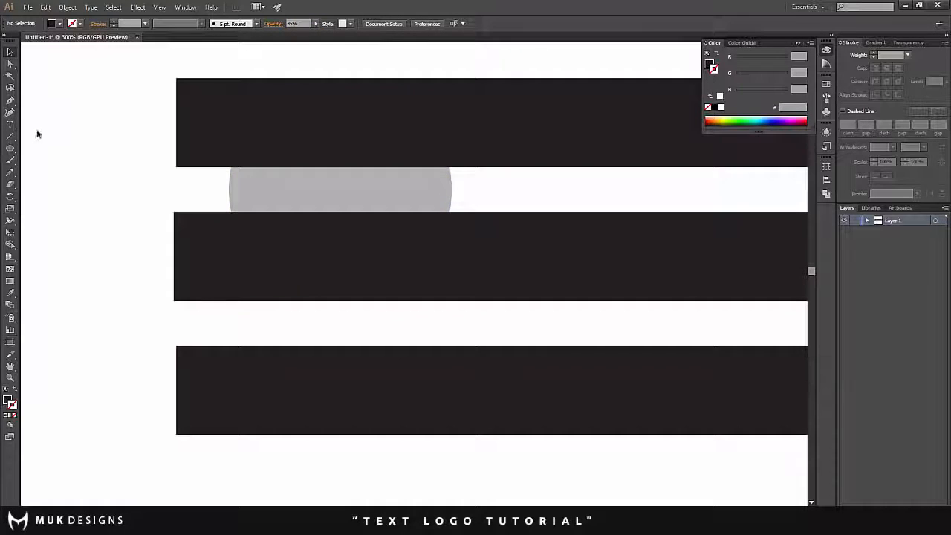
- Draw a concentric circle about 30 pt in diameter inside the large circle, fitting exactly the gap between the upper two bars
{"action": "left_click", "coordinate": [10, 149]}
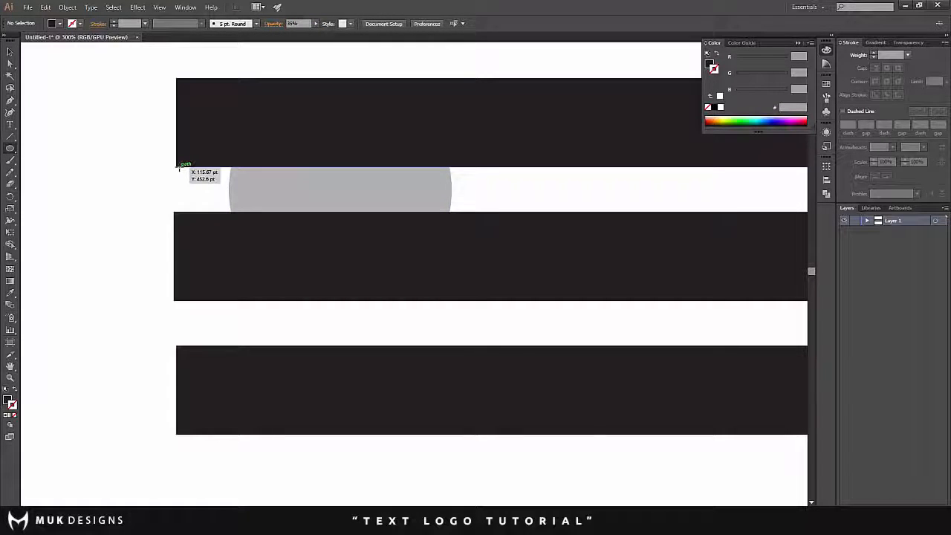
{"action": "left_click_drag", "start_coordinate": [187, 173], "coordinate": [350, 189]}
{"action": "left_click", "coordinate": [10, 52]}
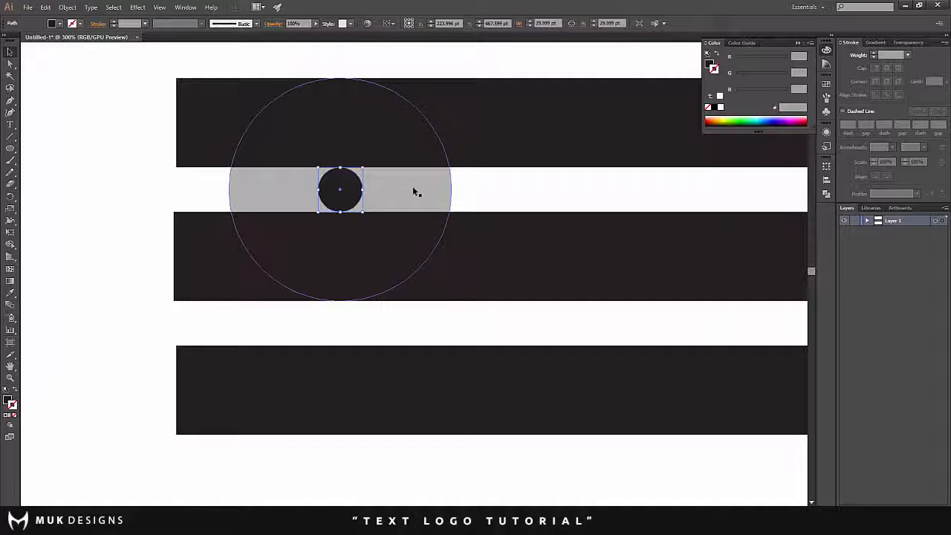
- Select both circles and cut the small one out of the large one with the Shape Builder tool
{"action": "left_click", "coordinate": [414, 192], "text": "shift"}
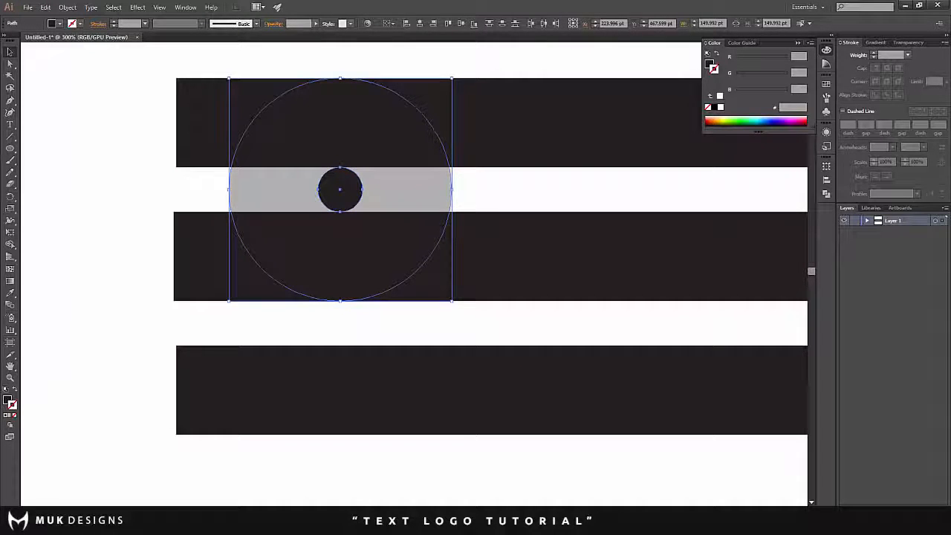
{"action": "left_click", "coordinate": [12, 246]}
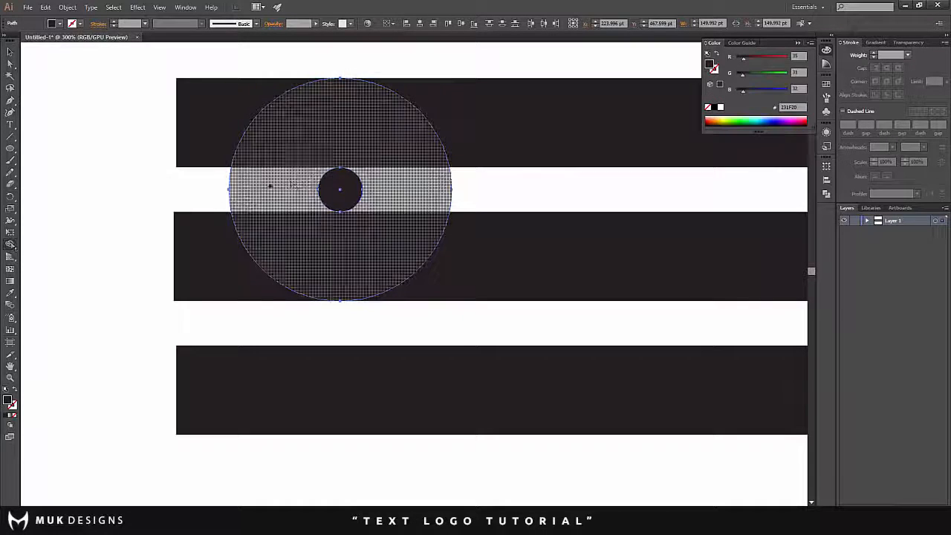
{"action": "left_click", "coordinate": [340, 190], "text": "alt"}
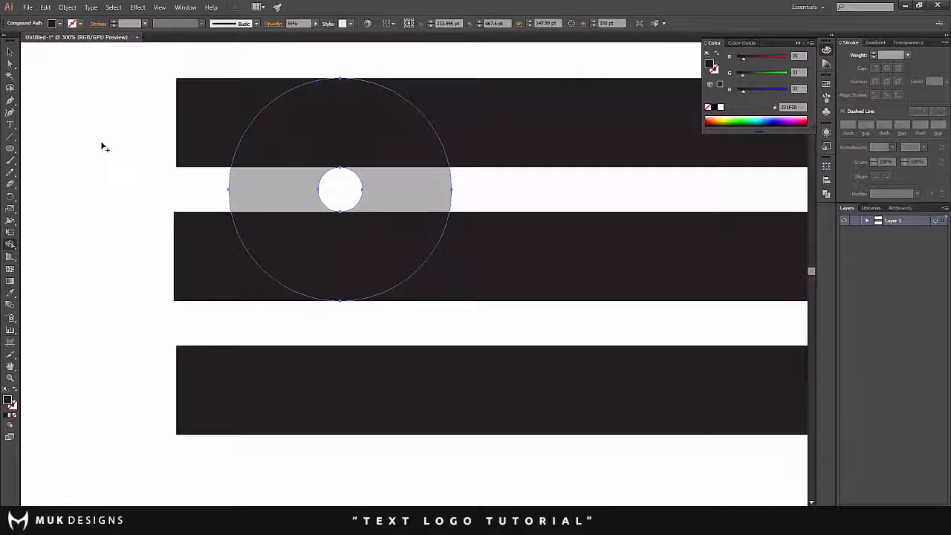
{"action": "left_click", "coordinate": [11, 53]}
{"action": "left_click", "coordinate": [104, 117]}
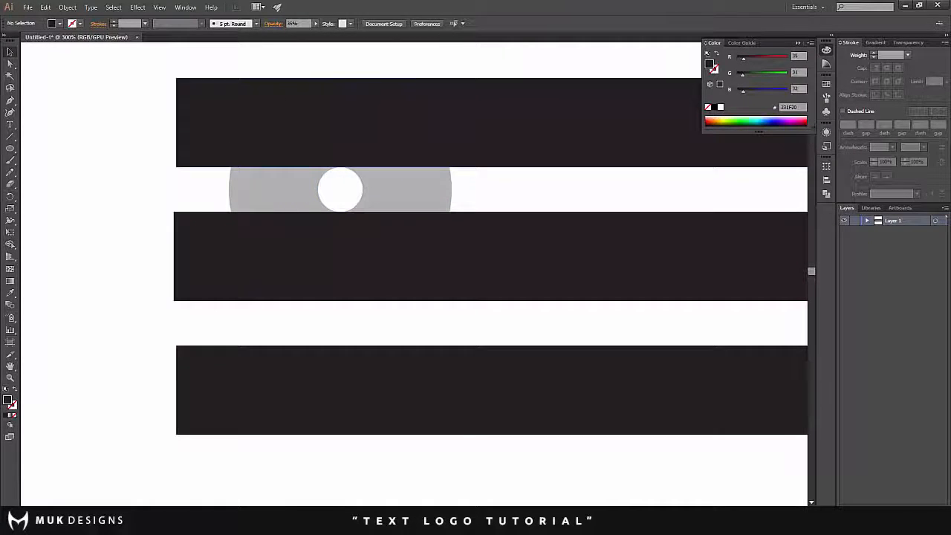
- Select the upper two bars with the ring and remove the ring's section left of the hole using the Shape Builder tool
{"action": "scroll", "coordinate": [293, 148], "scroll_direction": "up", "scroll_amount": 2}
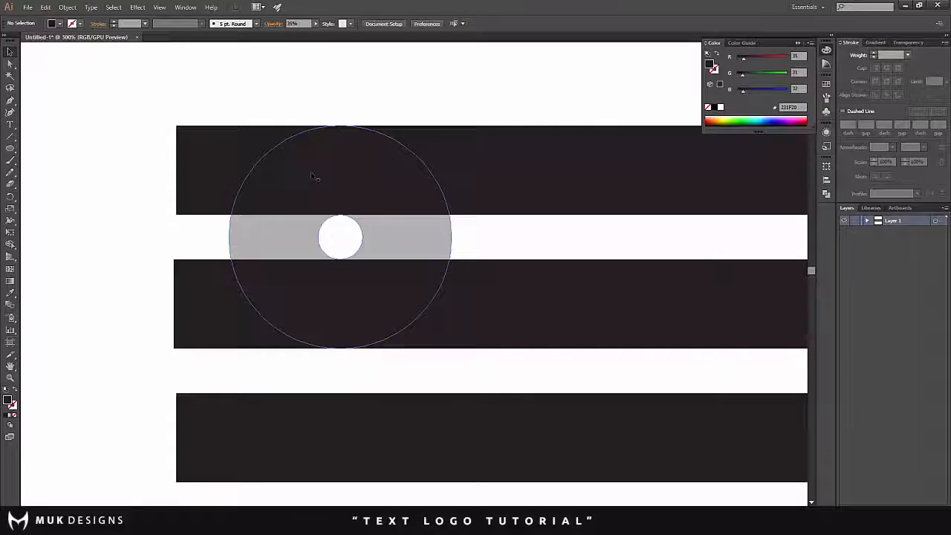
{"action": "scroll", "coordinate": [311, 172], "scroll_direction": "down", "scroll_amount": 2}
{"action": "scroll", "coordinate": [300, 193], "scroll_direction": "up", "scroll_amount": 2}
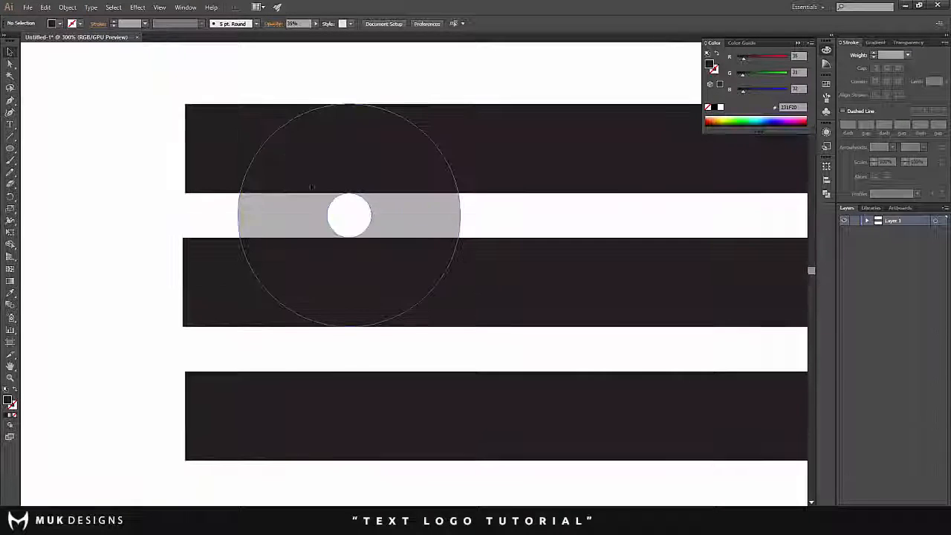
{"action": "left_click", "coordinate": [505, 256]}
{"action": "left_click", "coordinate": [484, 164], "text": "shift"}
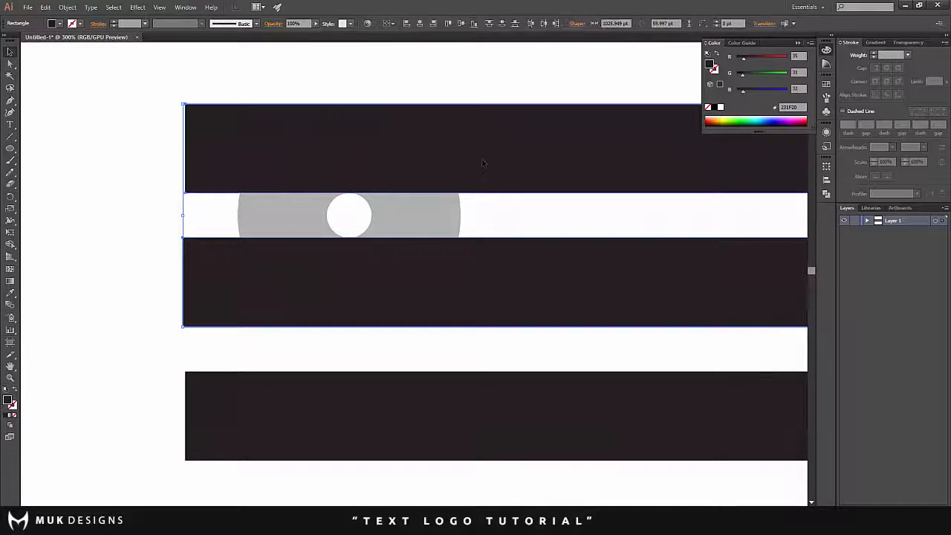
{"action": "left_click", "coordinate": [446, 198], "text": "shift"}
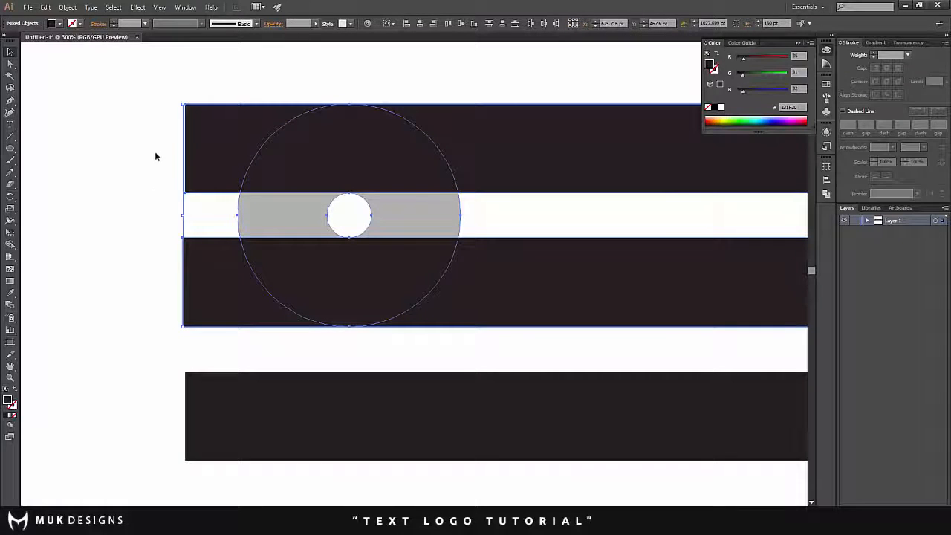
{"action": "left_click", "coordinate": [10, 245]}
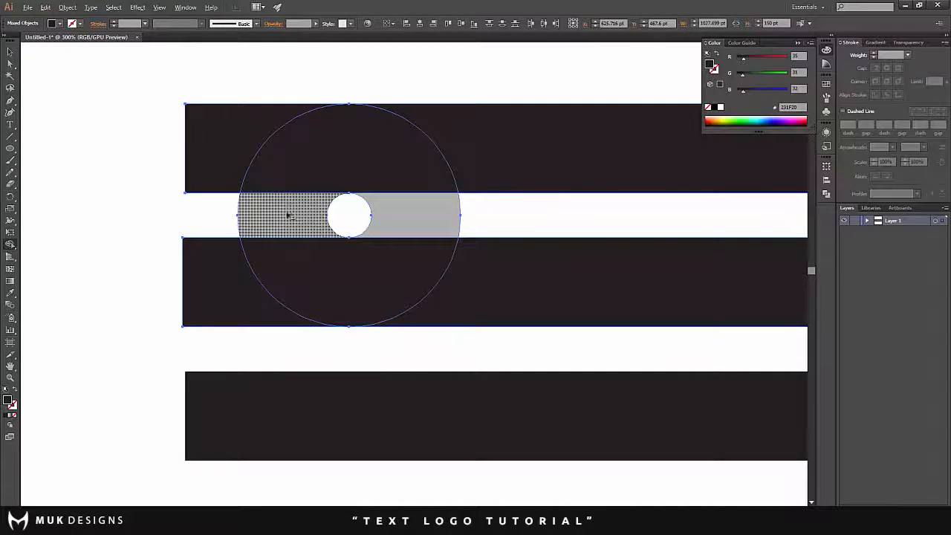
{"action": "left_click", "coordinate": [298, 214]}
{"action": "left_click", "coordinate": [10, 51]}
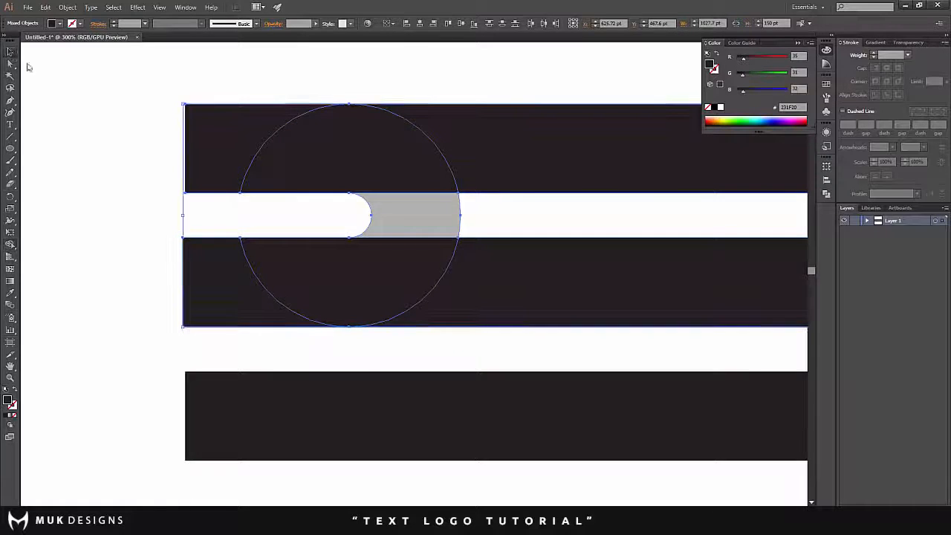
{"action": "left_click", "coordinate": [116, 112]}
- Restore the cut ring shape's opacity to 100% and deselect it
{"action": "scroll", "coordinate": [116, 119], "scroll_direction": "down", "scroll_amount": 3}
{"action": "scroll", "coordinate": [115, 122], "scroll_direction": "up", "scroll_amount": 2}
{"action": "left_click", "coordinate": [330, 157]}
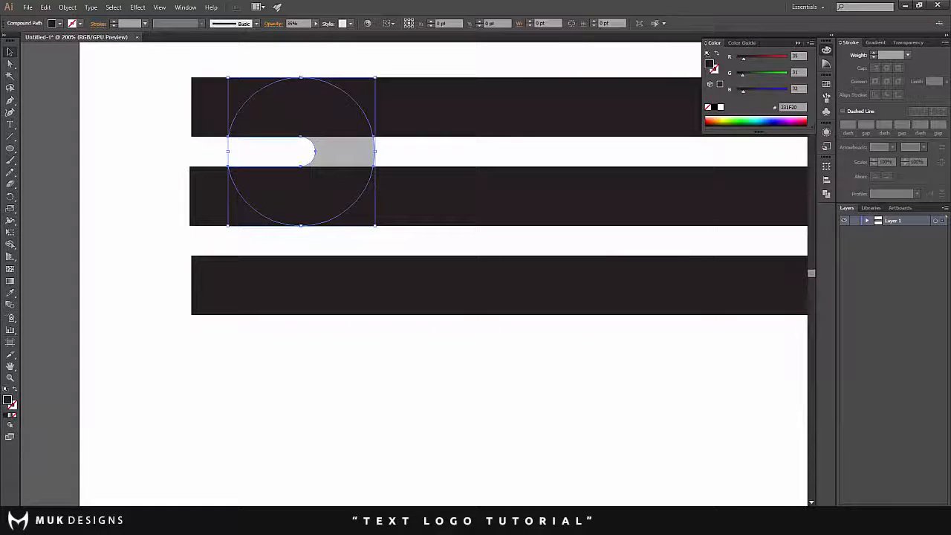
{"action": "left_click", "coordinate": [316, 23]}
{"action": "left_click_drag", "start_coordinate": [299, 34], "coordinate": [331, 40]}
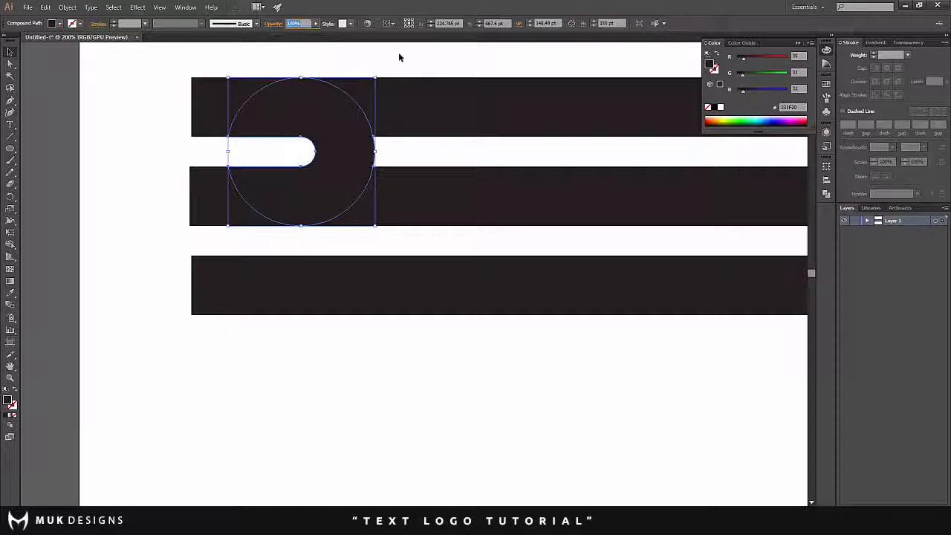
{"action": "left_click", "coordinate": [399, 56]}
- Move the cut ring shape slightly to the right along the upper two bars and deselect it
{"action": "scroll", "coordinate": [356, 148], "scroll_direction": "up", "scroll_amount": 4}
{"action": "scroll", "coordinate": [308, 210], "scroll_direction": "down", "scroll_amount": 2}
{"action": "scroll", "coordinate": [288, 200], "scroll_direction": "up", "scroll_amount": 3}
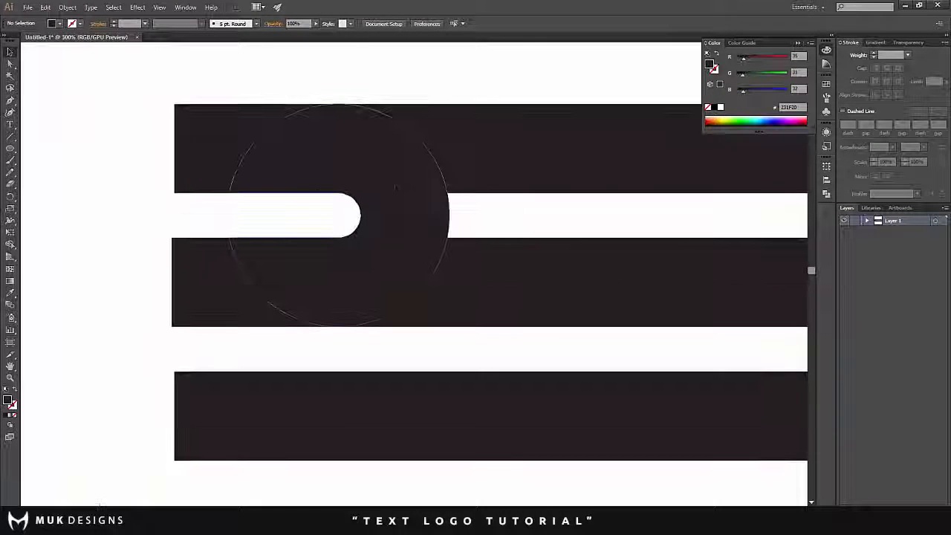
{"action": "scroll", "coordinate": [365, 188], "scroll_direction": "down", "scroll_amount": 3}
{"action": "scroll", "coordinate": [368, 188], "scroll_direction": "up", "scroll_amount": 2}
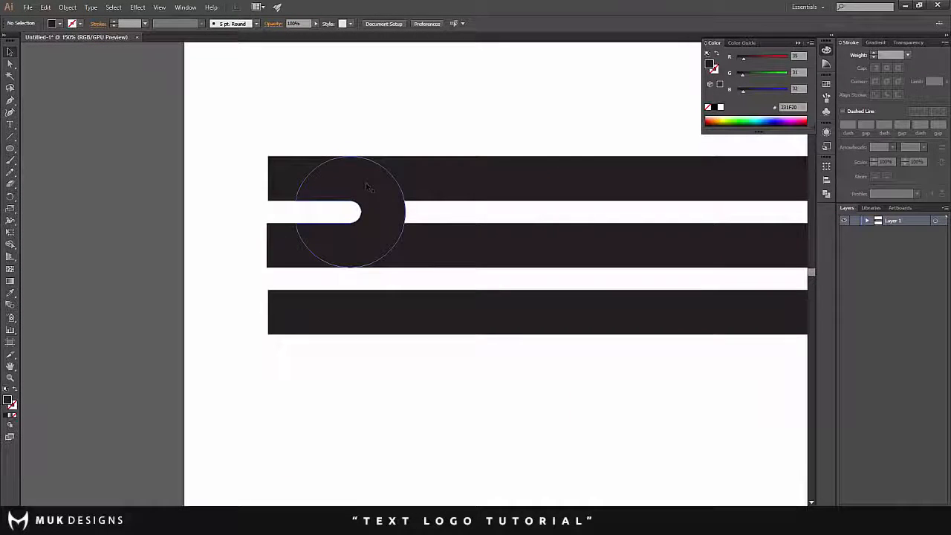
{"action": "left_click_drag", "start_coordinate": [379, 209], "coordinate": [407, 211]}
{"action": "left_click", "coordinate": [398, 115]}
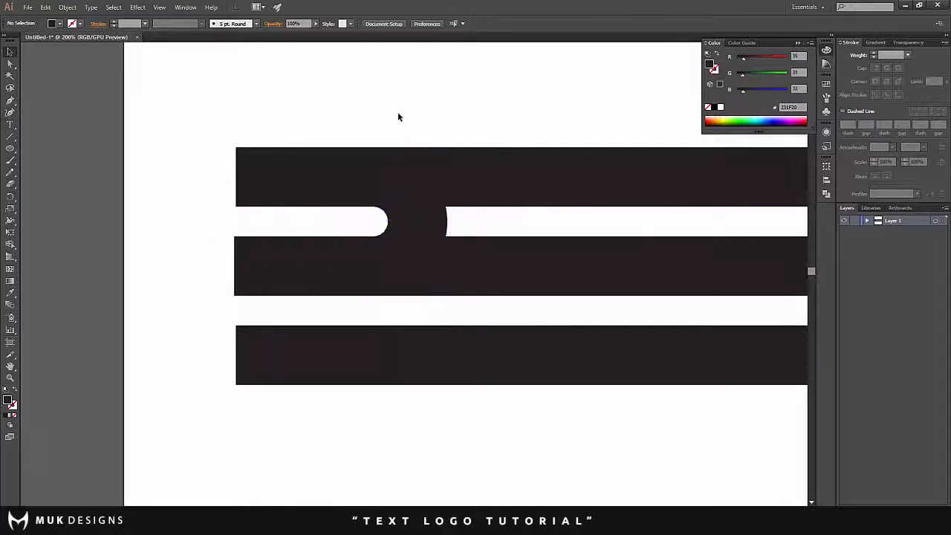
- Duplicate the bottom bar, placing the copy below the three bars and offset to the left
{"action": "scroll", "coordinate": [406, 127], "scroll_direction": "down", "scroll_amount": 1}
{"action": "left_click", "coordinate": [466, 159]}
{"action": "scroll", "coordinate": [467, 157], "scroll_direction": "down", "scroll_amount": 2}
{"action": "scroll", "coordinate": [473, 158], "scroll_direction": "up", "scroll_amount": 2}
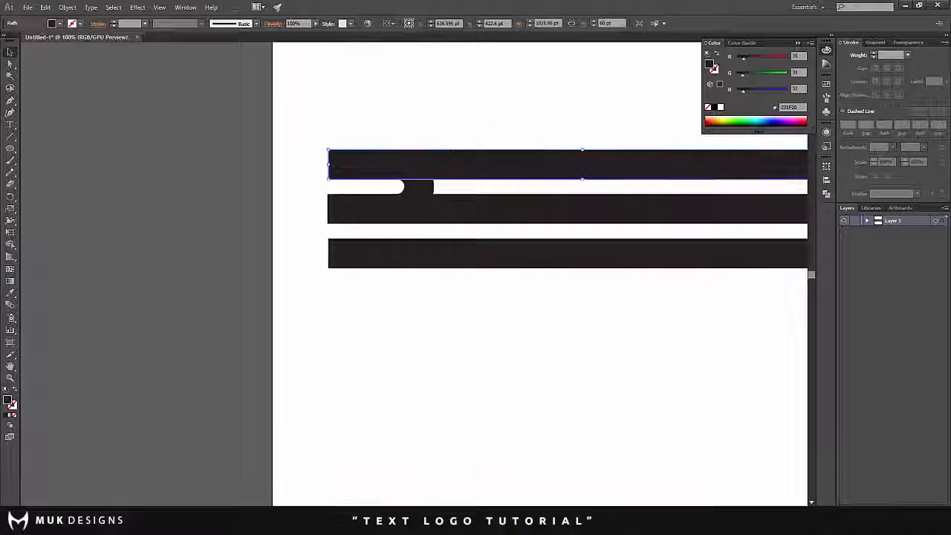
{"action": "scroll", "coordinate": [584, 149], "scroll_direction": "down", "scroll_amount": 2}
{"action": "scroll", "coordinate": [612, 159], "scroll_direction": "up", "scroll_amount": 3}
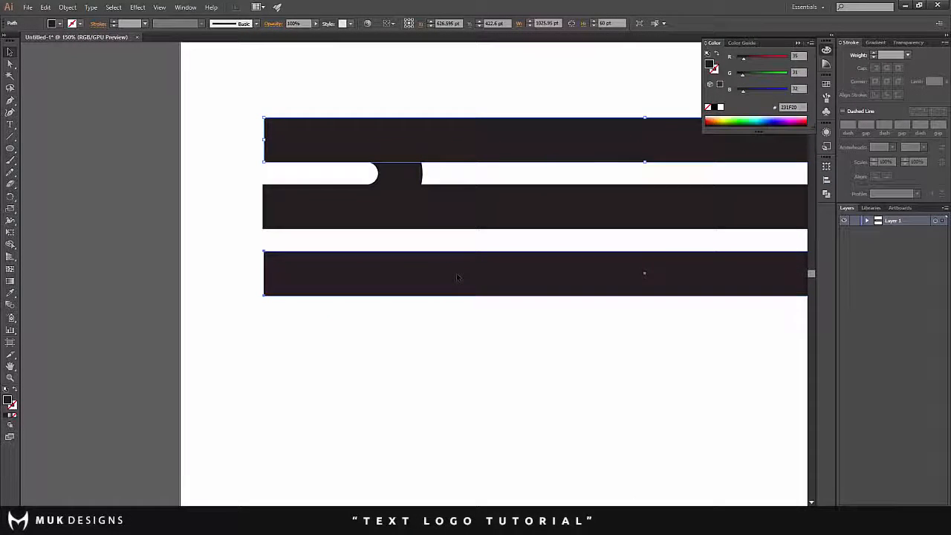
{"action": "left_click_drag", "start_coordinate": [460, 278], "coordinate": [271, 383]}
- Shorten the copied bar to about 286 pt wide and place it just below the left end of the bottom bar
{"action": "key", "text": "ctrl+minus"}
{"action": "key", "text": "ctrl+minus"}
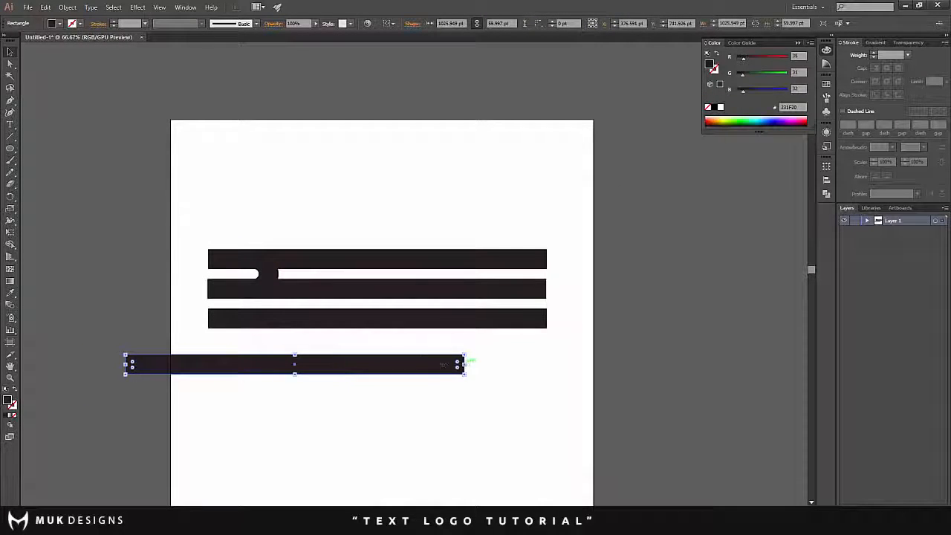
{"action": "left_click_drag", "start_coordinate": [464, 365], "coordinate": [369, 297]}
- Rotate the short bar to slope steeply down to the right and position it across the bars as the letter's diagonal leg
{"action": "key", "text": "ctrl+plus"}
{"action": "key", "text": "ctrl+plus"}
{"action": "scroll", "coordinate": [369, 297], "scroll_direction": "up", "scroll_amount": 1}
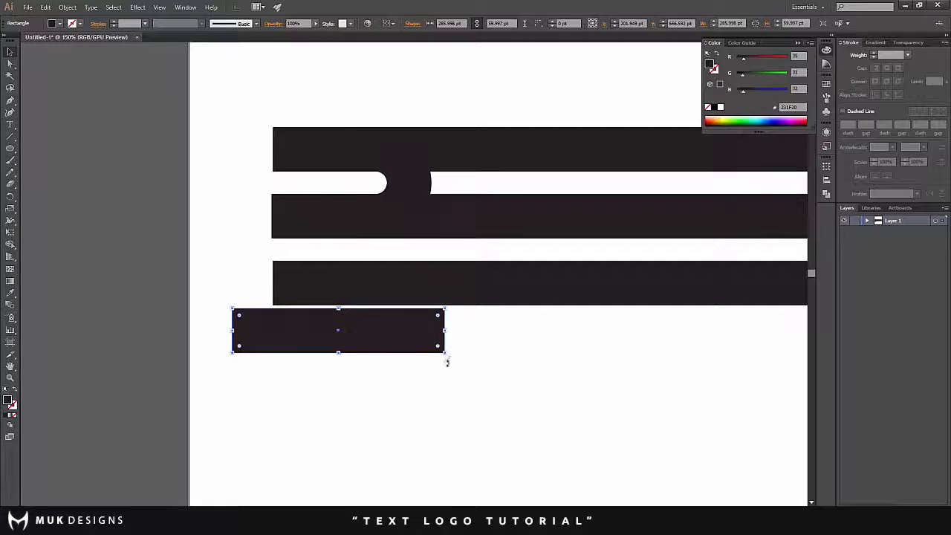
{"action": "left_click_drag", "start_coordinate": [447, 362], "coordinate": [372, 409]}
{"action": "left_click_drag", "start_coordinate": [370, 389], "coordinate": [403, 314]}
{"action": "left_click_drag", "start_coordinate": [412, 360], "coordinate": [425, 356]}
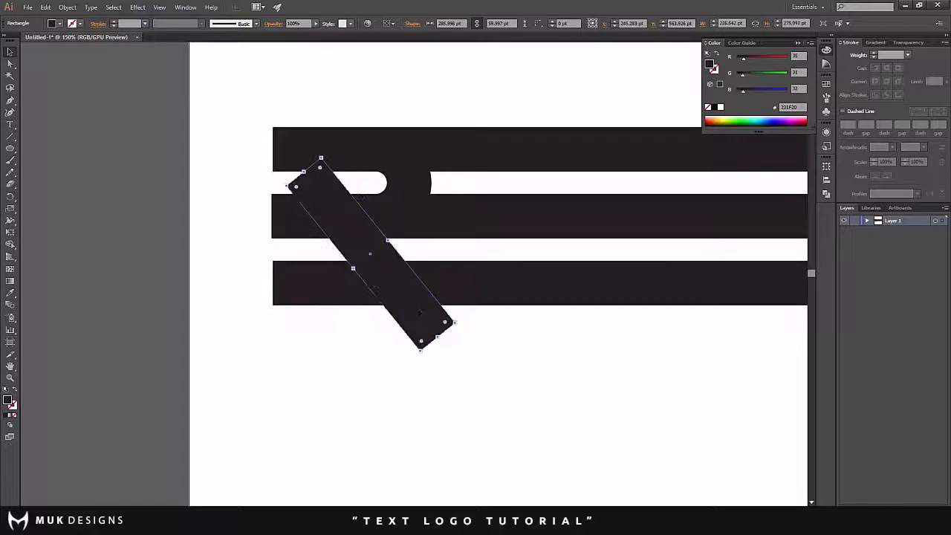
{"action": "left_click_drag", "start_coordinate": [420, 312], "coordinate": [423, 306]}
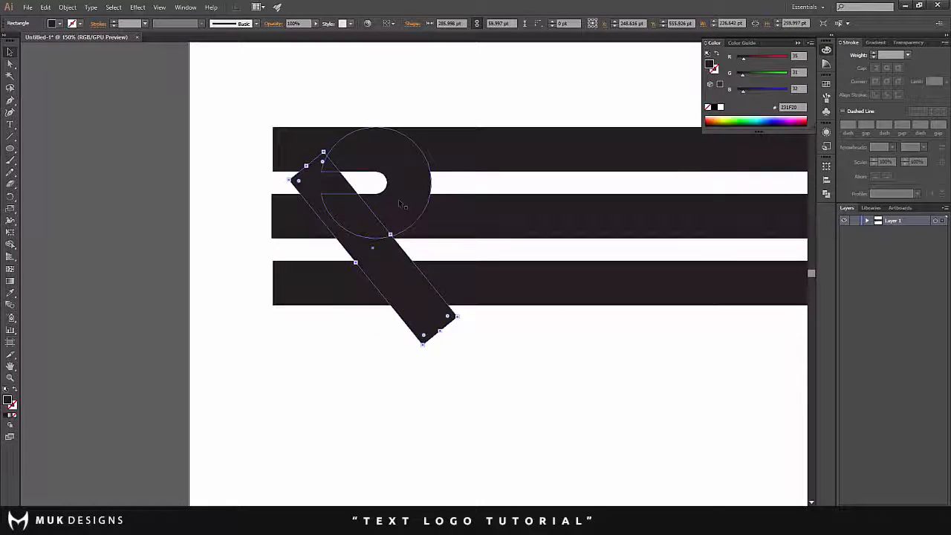
{"action": "left_click_drag", "start_coordinate": [390, 250], "coordinate": [401, 249]}
{"action": "scroll", "coordinate": [383, 237], "scroll_direction": "up", "scroll_amount": 3}
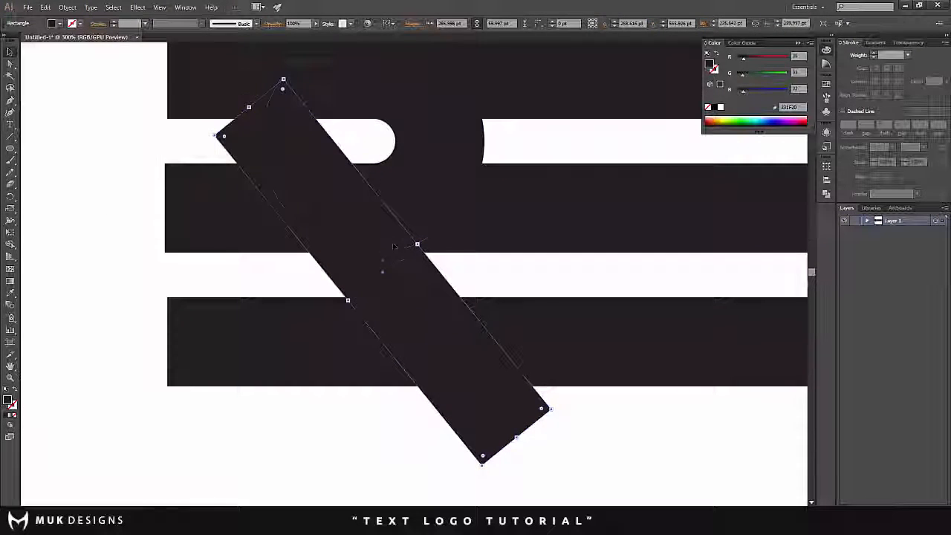
{"action": "left_click_drag", "start_coordinate": [434, 298], "coordinate": [421, 289]}
- Draw a helper rectangle about 115 by 235 pt over the lower bars, its left edge aligned with the ring's outer right edge
{"action": "left_click_drag", "start_coordinate": [12, 149], "coordinate": [60, 144]}
{"action": "mouse_move", "coordinate": [485, 152]}
{"action": "left_mouse_down"}
{"action": "mouse_move", "coordinate": [493, 208]}
{"action": "mouse_move", "coordinate": [631, 484]}
{"action": "mouse_move", "coordinate": [656, 502]}
{"action": "left_mouse_up"}
{"action": "left_click", "coordinate": [8, 52]}
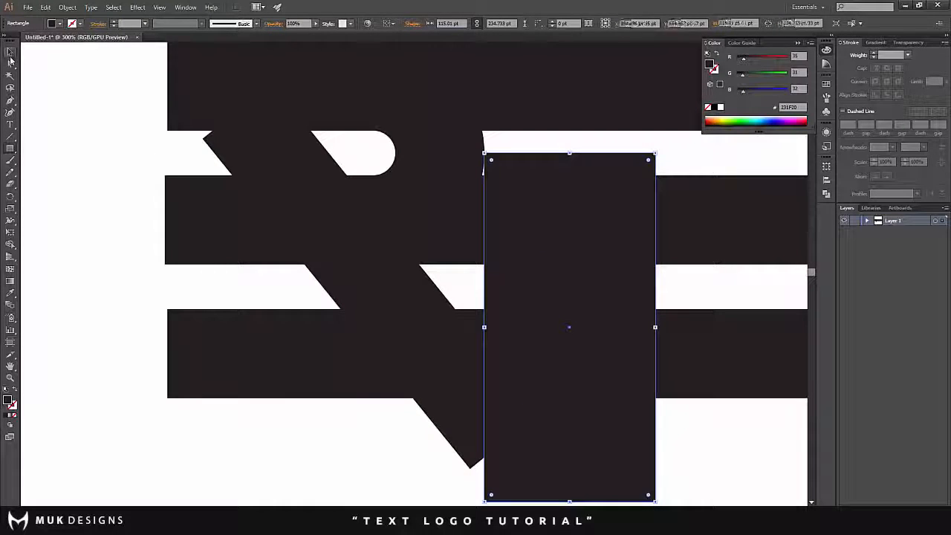
- Move the diagonal leg so its right side meets the helper's left edge at the bottom bar's lower edge, and lengthen it upward to about 337 pt
{"action": "left_click_drag", "start_coordinate": [388, 310], "coordinate": [474, 412]}
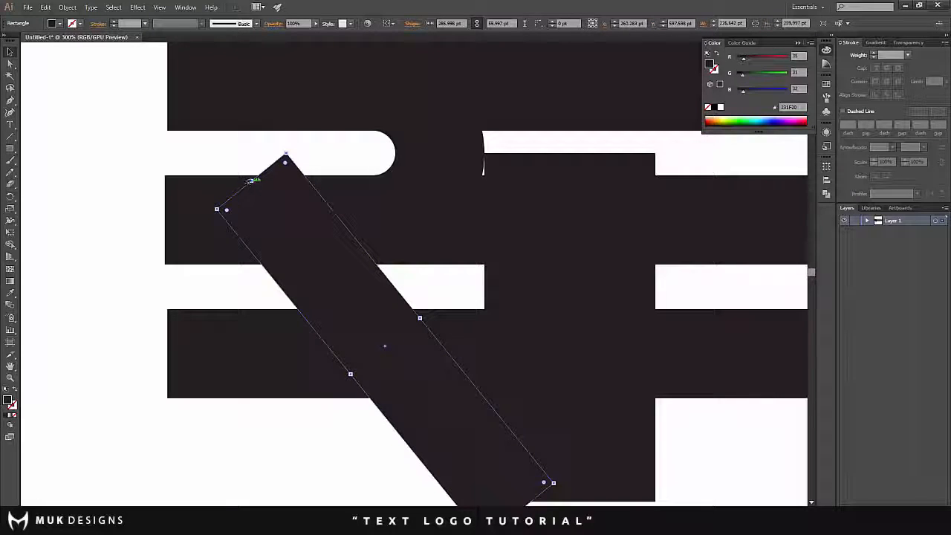
{"action": "left_click_drag", "start_coordinate": [250, 179], "coordinate": [204, 122]}
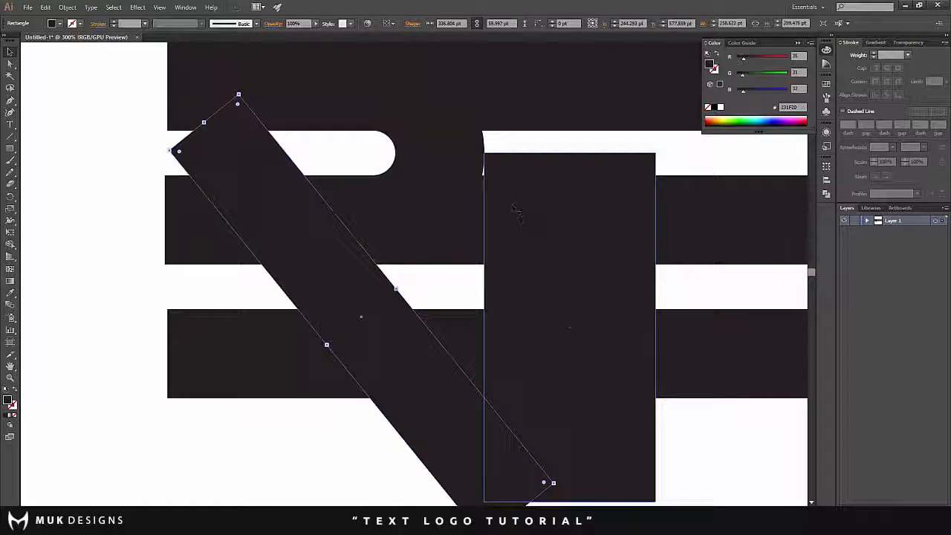
- Delete the helper rectangle
{"action": "scroll", "coordinate": [517, 212], "scroll_direction": "down", "scroll_amount": 2}
{"action": "left_click", "coordinate": [521, 281]}
{"action": "key", "text": "Delete"}
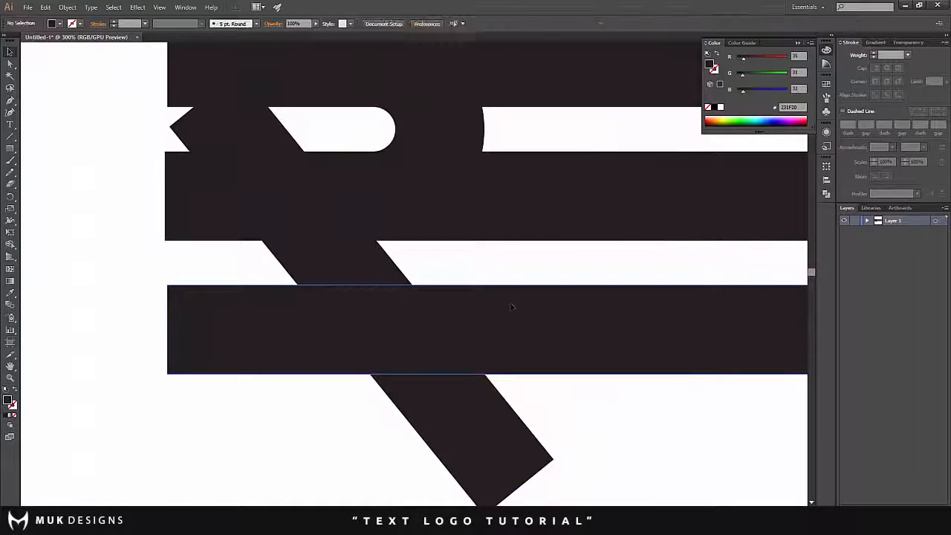
- Examine how the diagonal leg crosses the ring and the three horizontal bars
{"action": "left_click", "coordinate": [424, 288]}
{"action": "key", "text": "ctrl+minus"}
{"action": "key", "text": "ctrl+minus"}
{"action": "key", "text": "ctrl+plus"}
{"action": "left_click", "coordinate": [259, 366]}
{"action": "scroll", "coordinate": [254, 363], "scroll_direction": "down", "scroll_amount": 3}
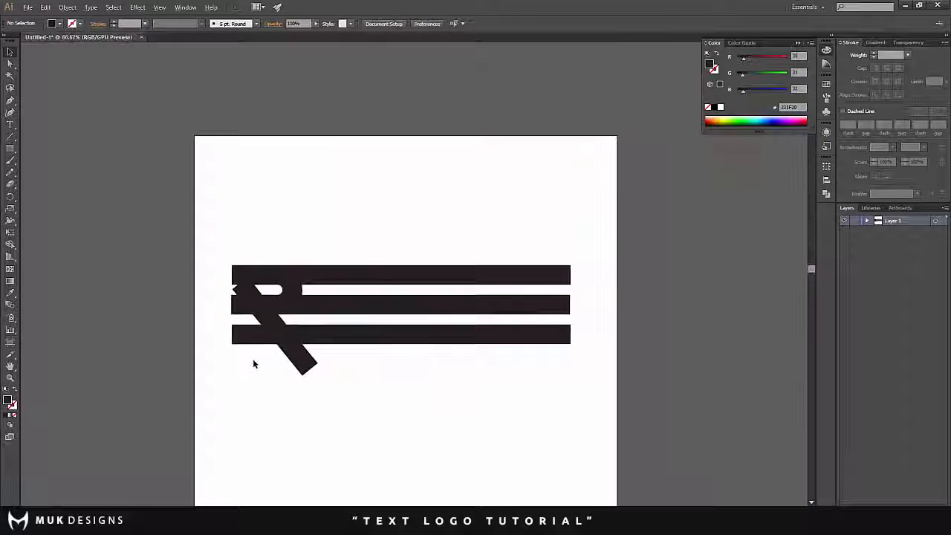
{"action": "scroll", "coordinate": [207, 314], "scroll_direction": "up", "scroll_amount": 3}
{"action": "scroll", "coordinate": [393, 246], "scroll_direction": "down", "scroll_amount": 2}
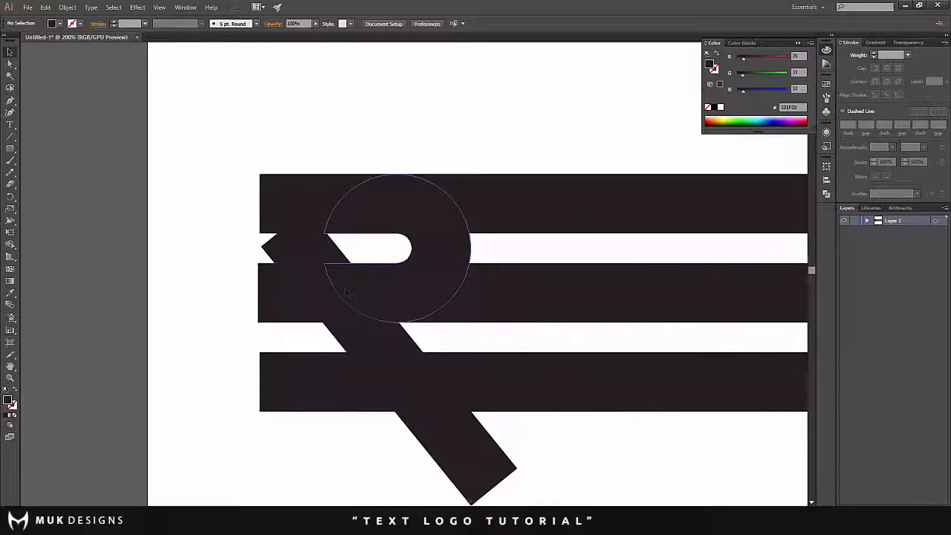
- Select the leg, bars and ring and use Shape Builder to remove the leg's parts below the bottom bar and in the upper gap
{"action": "left_click", "coordinate": [355, 296]}
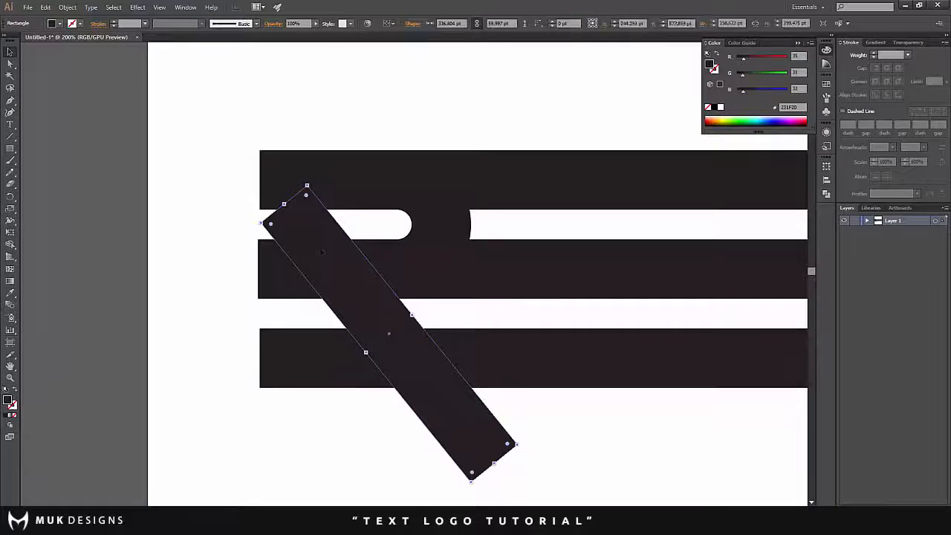
{"action": "left_click", "coordinate": [332, 356], "text": "shift"}
{"action": "left_click", "coordinate": [319, 244], "text": "shift"}
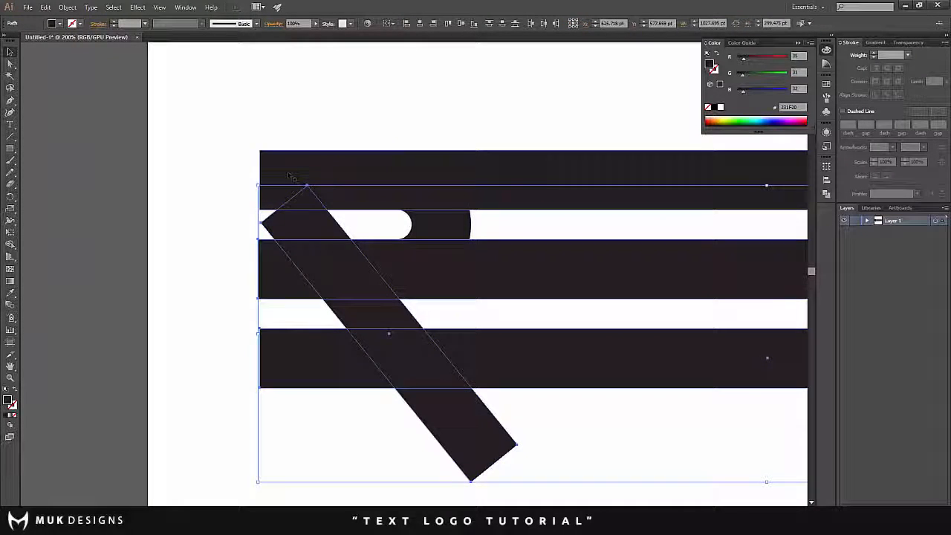
{"action": "left_click", "coordinate": [603, 199], "text": "shift"}
{"action": "left_click", "coordinate": [449, 226], "text": "shift"}
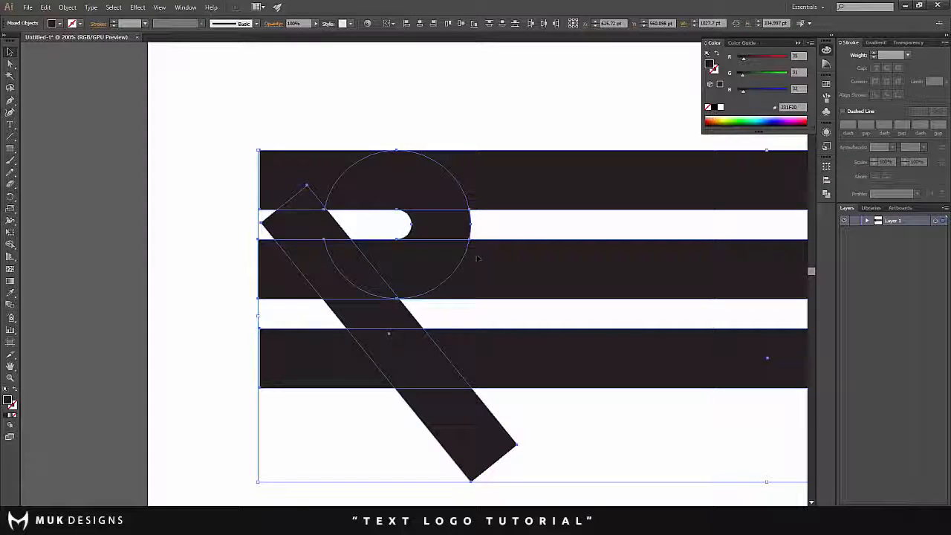
{"action": "left_click", "coordinate": [10, 243]}
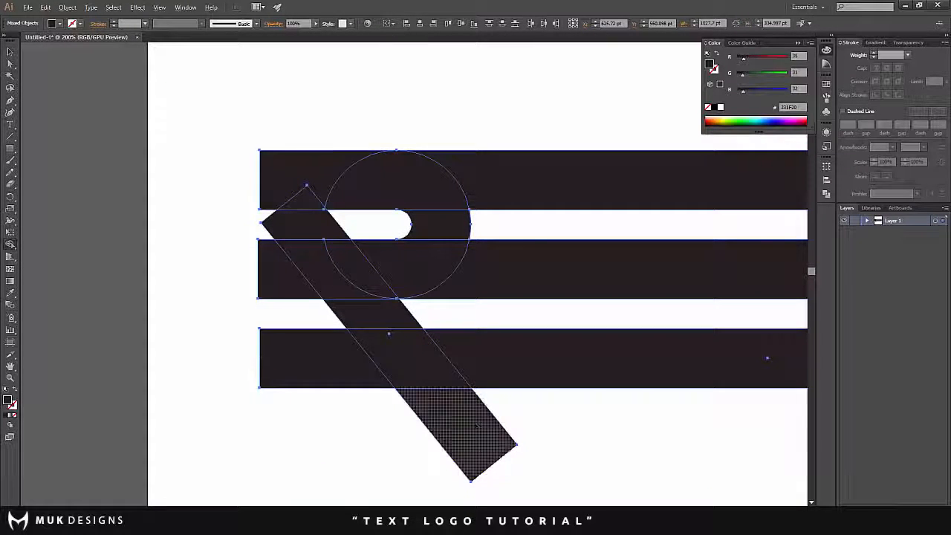
{"action": "left_click", "coordinate": [434, 431], "text": "alt"}
{"action": "left_click", "coordinate": [304, 223], "text": "alt"}
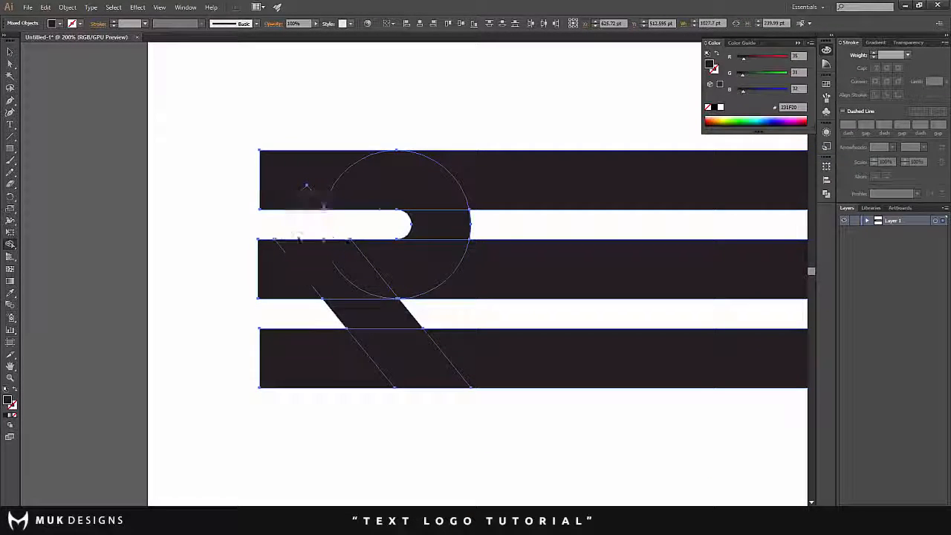
{"action": "left_click", "coordinate": [10, 52]}
{"action": "left_click", "coordinate": [234, 255]}
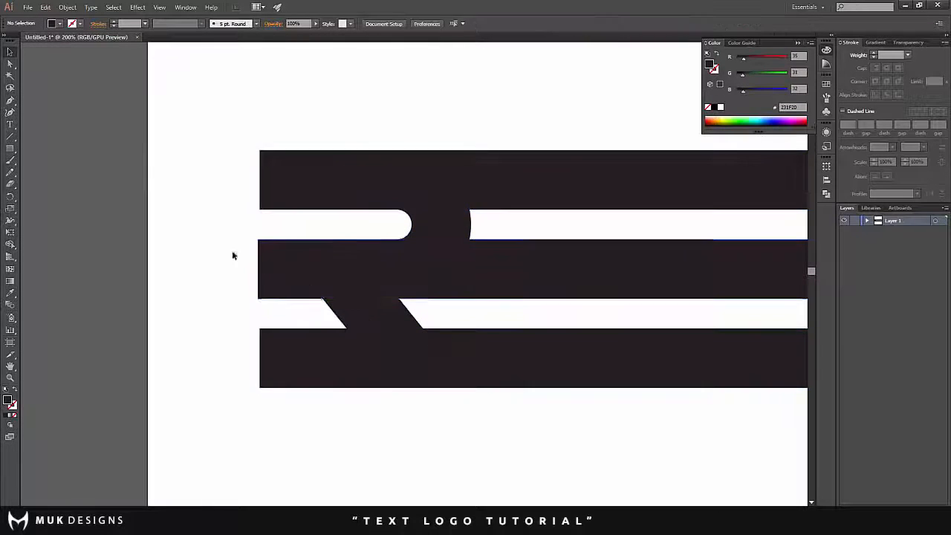
- Use Shape Builder on the middle bar and the leg to remove the bar's left end outside the leg's slanted edge
{"action": "left_click", "coordinate": [301, 267]}
{"action": "left_click", "coordinate": [278, 269], "text": "shift"}
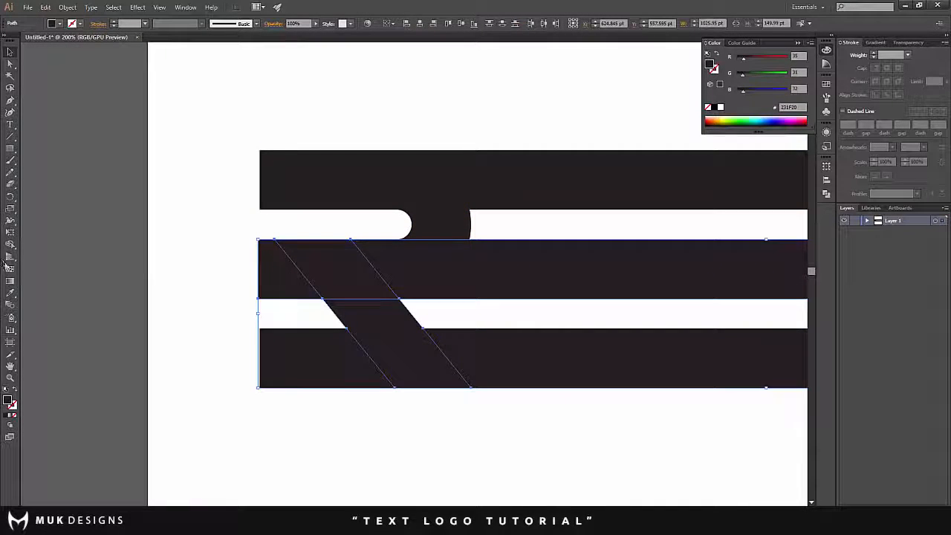
{"action": "left_click", "coordinate": [8, 247]}
{"action": "left_click", "coordinate": [294, 269], "text": "alt"}
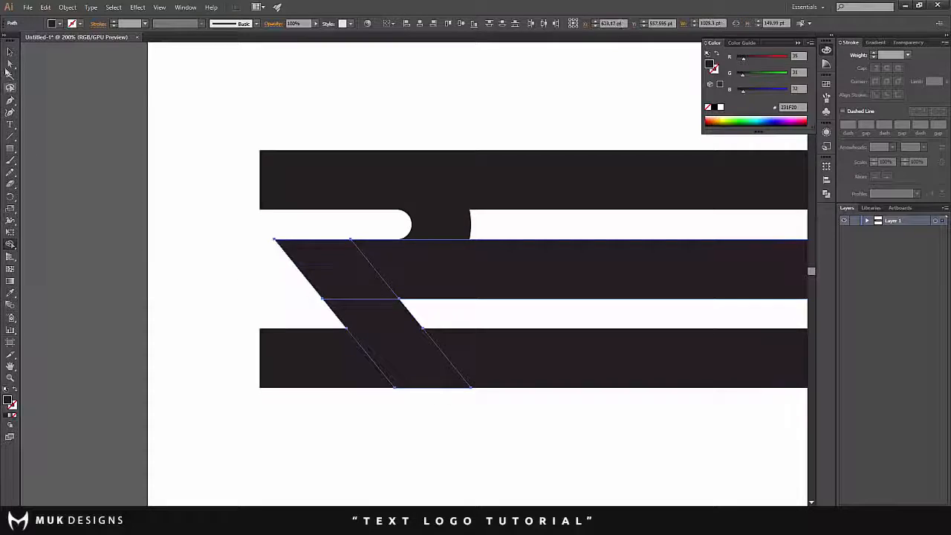
{"action": "left_click", "coordinate": [10, 52]}
{"action": "left_click", "coordinate": [212, 183]}
- Inspect the R's bowl, its diagonal leg and the left ends of the three bars
{"action": "scroll", "coordinate": [350, 249], "scroll_direction": "up", "scroll_amount": 1}
{"action": "scroll", "coordinate": [362, 256], "scroll_direction": "up", "scroll_amount": 1}
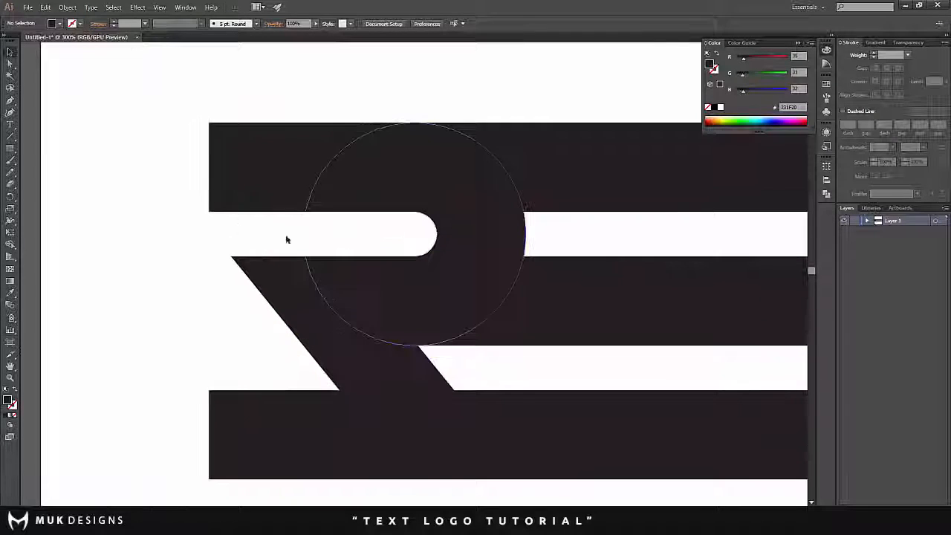
{"action": "scroll", "coordinate": [197, 202], "scroll_direction": "down", "scroll_amount": 3}
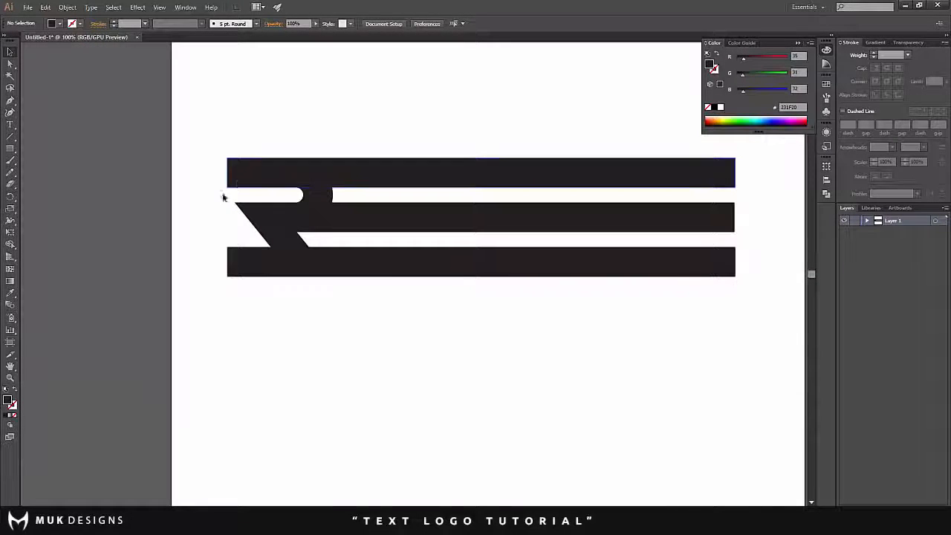
{"action": "scroll", "coordinate": [197, 197], "scroll_direction": "up", "scroll_amount": 1}
{"action": "scroll", "coordinate": [197, 195], "scroll_direction": "up", "scroll_amount": 1}
{"action": "scroll", "coordinate": [197, 195], "scroll_direction": "down", "scroll_amount": 1}
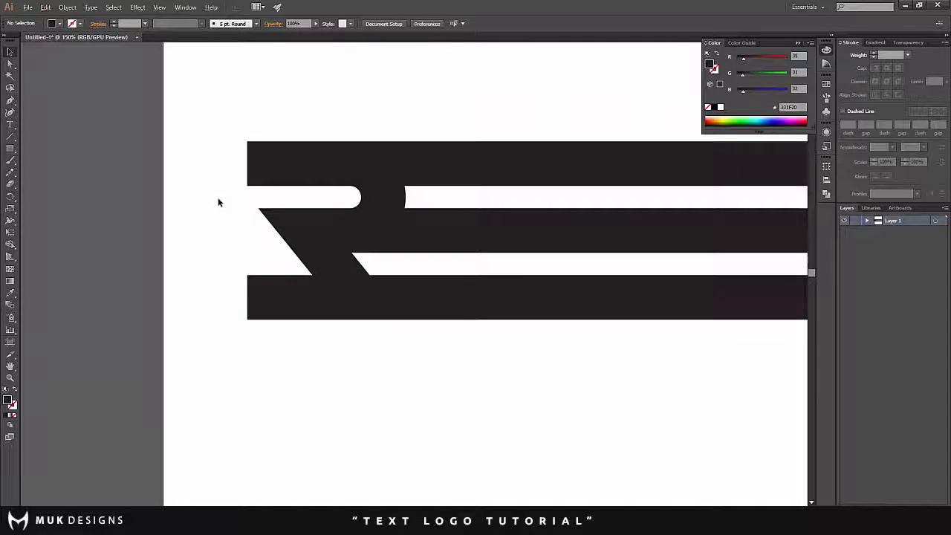
{"action": "scroll", "coordinate": [217, 201], "scroll_direction": "up", "scroll_amount": 2}
{"action": "scroll", "coordinate": [241, 211], "scroll_direction": "down", "scroll_amount": 3}
{"action": "scroll", "coordinate": [242, 210], "scroll_direction": "up", "scroll_amount": 1}
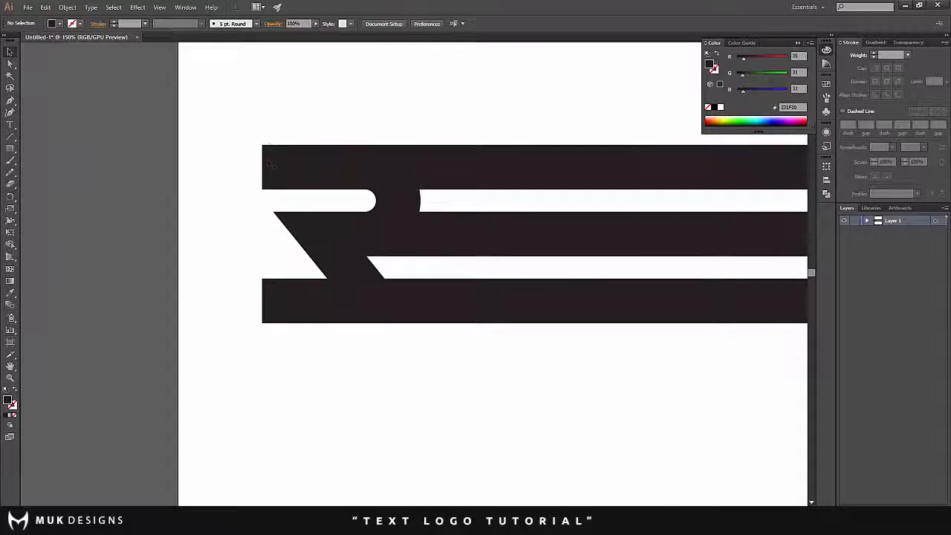
{"action": "scroll", "coordinate": [272, 165], "scroll_direction": "up", "scroll_amount": 1}
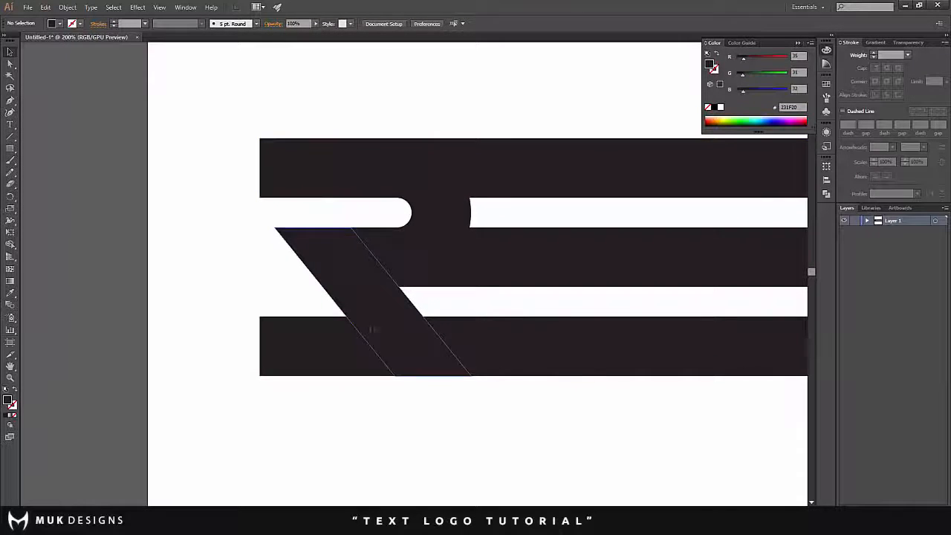
- Shorten the bottom bar from its left end so that it starts inside the diagonal leg
{"action": "left_click", "coordinate": [312, 340]}
{"action": "left_click_drag", "start_coordinate": [258, 348], "coordinate": [415, 352]}
{"action": "left_click", "coordinate": [316, 338]}
{"action": "scroll", "coordinate": [284, 333], "scroll_direction": "up", "scroll_amount": 1}
{"action": "scroll", "coordinate": [283, 333], "scroll_direction": "up", "scroll_amount": 2}
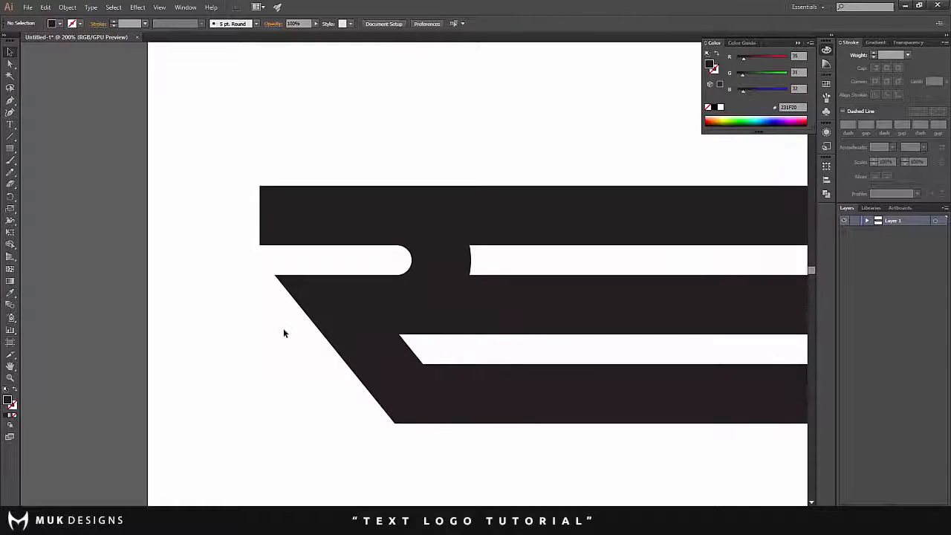
- Duplicate the diagonal leg up and to the left, its upper edge level with the top bar and its slanted sides continuing the leg
{"action": "scroll", "coordinate": [315, 270], "scroll_direction": "up", "scroll_amount": 1}
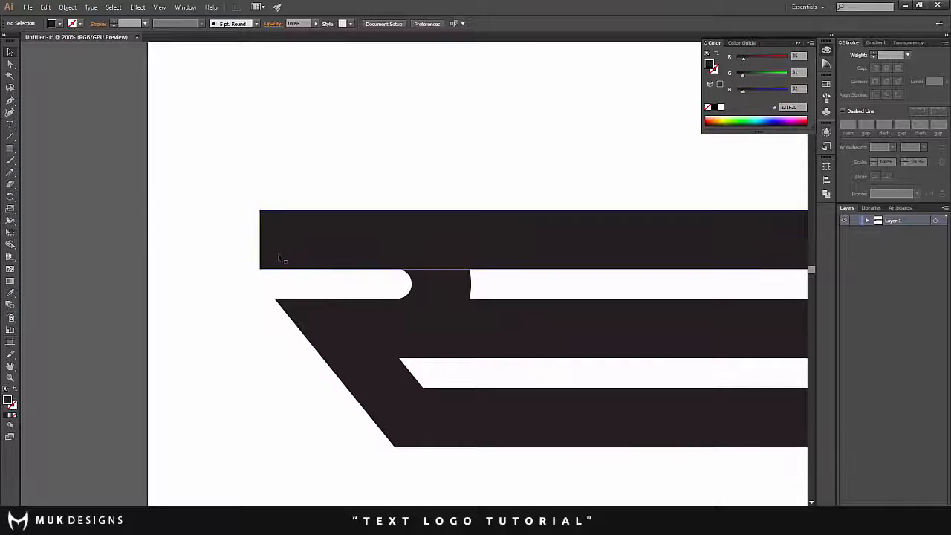
{"action": "left_click", "coordinate": [305, 267]}
{"action": "key", "text": "Delete"}
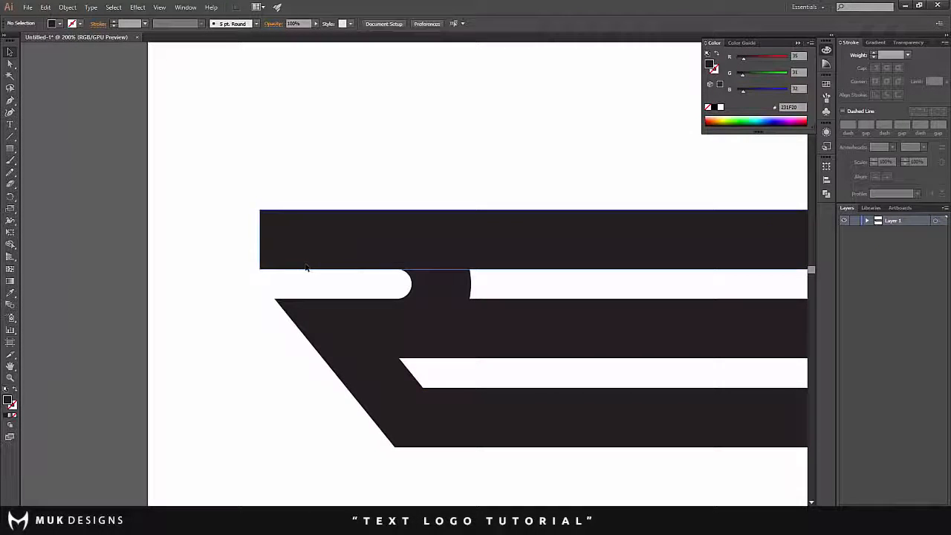
{"action": "scroll", "coordinate": [255, 255], "scroll_direction": "down", "scroll_amount": 2}
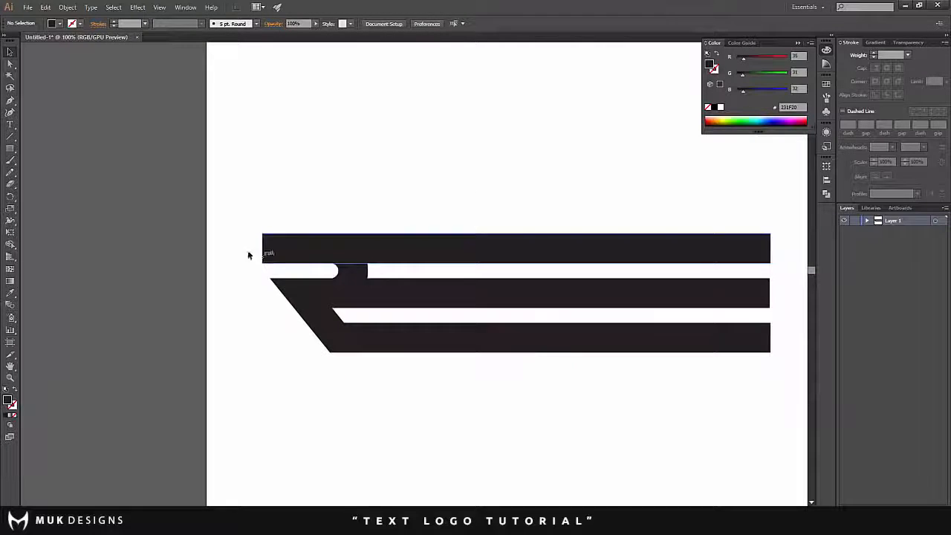
{"action": "scroll", "coordinate": [248, 255], "scroll_direction": "up", "scroll_amount": 1}
{"action": "scroll", "coordinate": [264, 271], "scroll_direction": "up", "scroll_amount": 1}
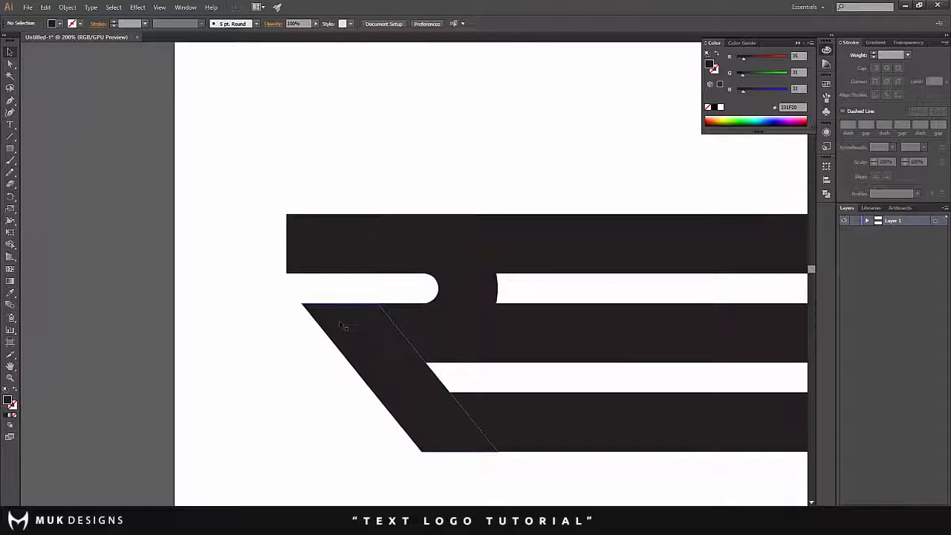
{"action": "left_click_drag", "start_coordinate": [367, 335], "coordinate": [260, 241]}
{"action": "key", "text": "ctrl+z"}
{"action": "left_click", "coordinate": [295, 313]}
{"action": "scroll", "coordinate": [301, 299], "scroll_direction": "up", "scroll_amount": 5}
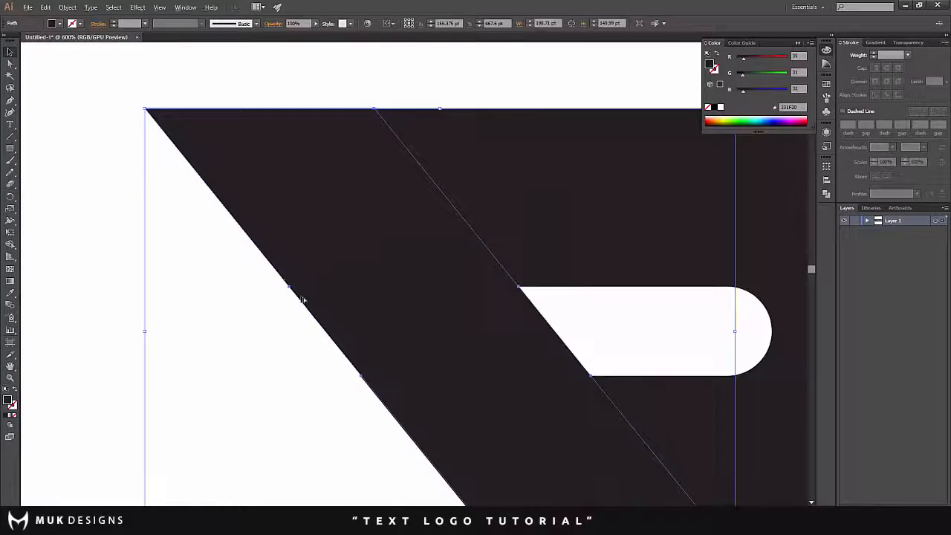
- Nudge the leg copy slightly left so its slanted edge lines up exactly with the original leg's edge
{"action": "left_click", "coordinate": [291, 370]}
{"action": "scroll", "coordinate": [376, 384], "scroll_direction": "down", "scroll_amount": 2}
{"action": "scroll", "coordinate": [409, 368], "scroll_direction": "up", "scroll_amount": 2}
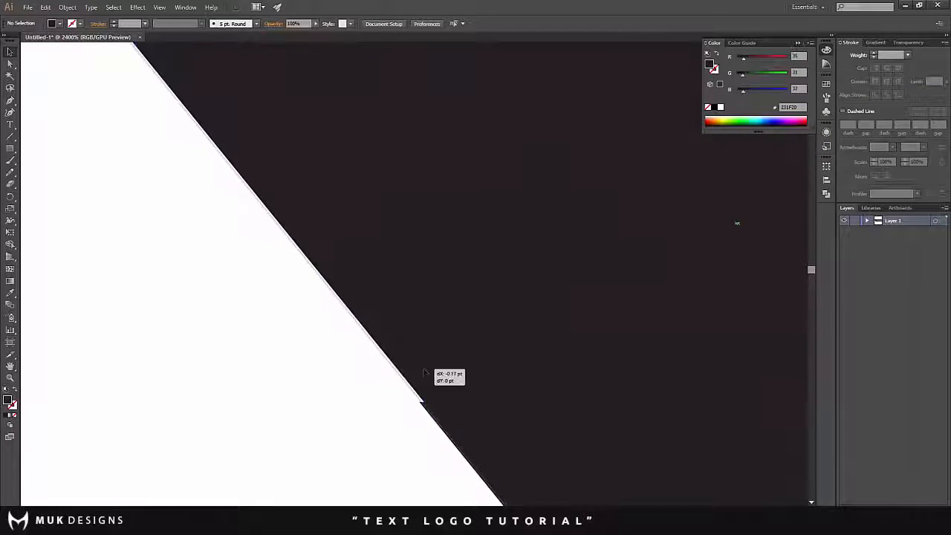
{"action": "scroll", "coordinate": [427, 372], "scroll_direction": "down", "scroll_amount": 5}
{"action": "scroll", "coordinate": [273, 366], "scroll_direction": "down", "scroll_amount": 2}
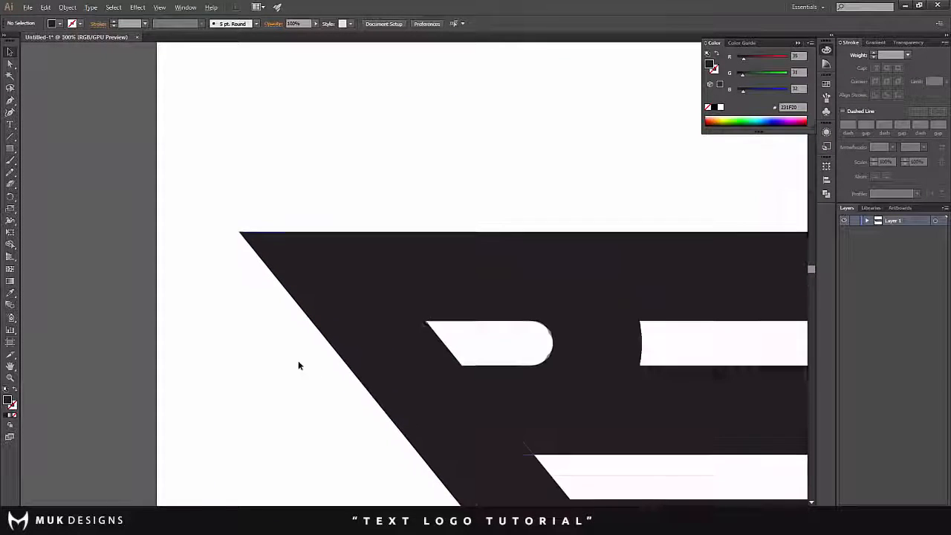
- Stretch the top bar leftward past the slanted edge of the leg copy, to about 1073 pt wide
{"action": "left_click", "coordinate": [429, 379]}
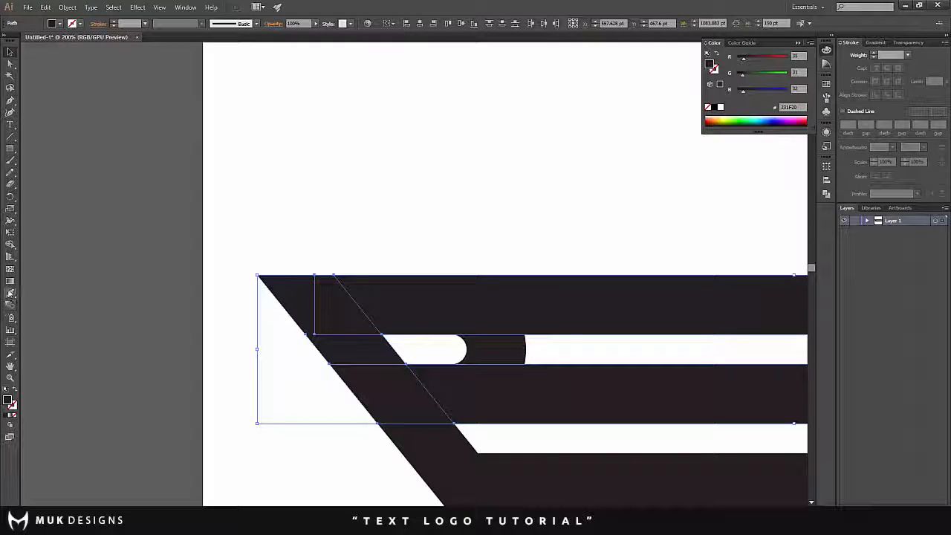
{"action": "left_click", "coordinate": [185, 305]}
{"action": "left_click", "coordinate": [420, 309]}
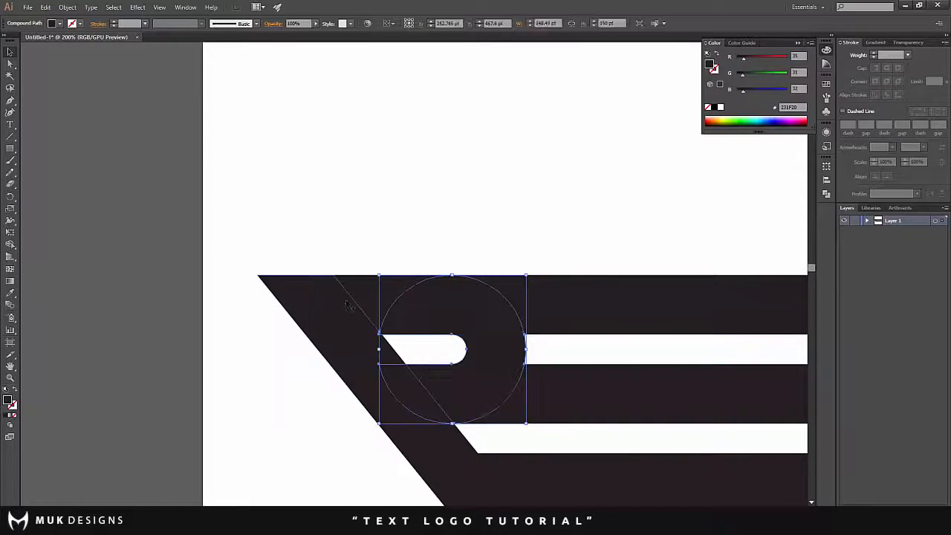
{"action": "left_click", "coordinate": [358, 307]}
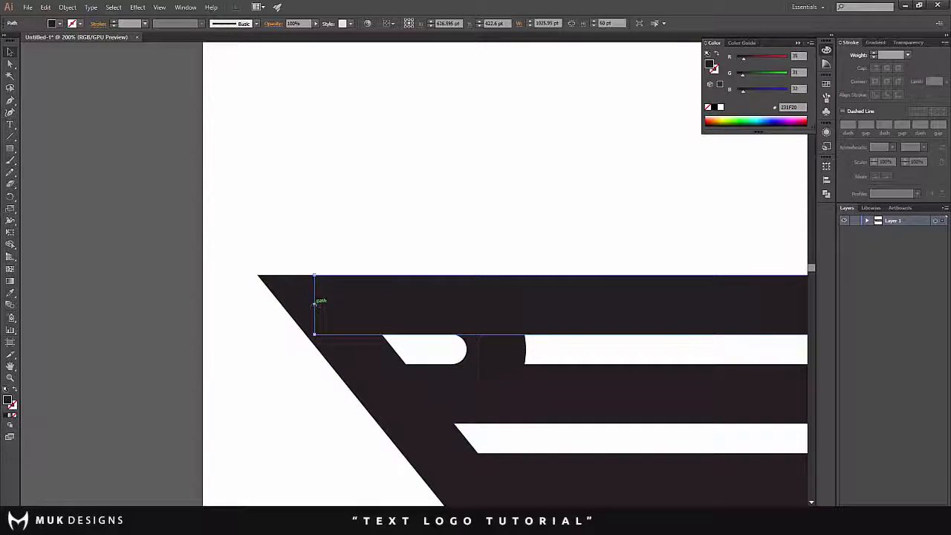
{"action": "left_click_drag", "start_coordinate": [314, 305], "coordinate": [269, 305]}
- Use Shape Builder to remove the leg copy's part in the upper gap and the top bar's corner outside the slanted edge
{"action": "left_click", "coordinate": [372, 364], "text": "shift"}
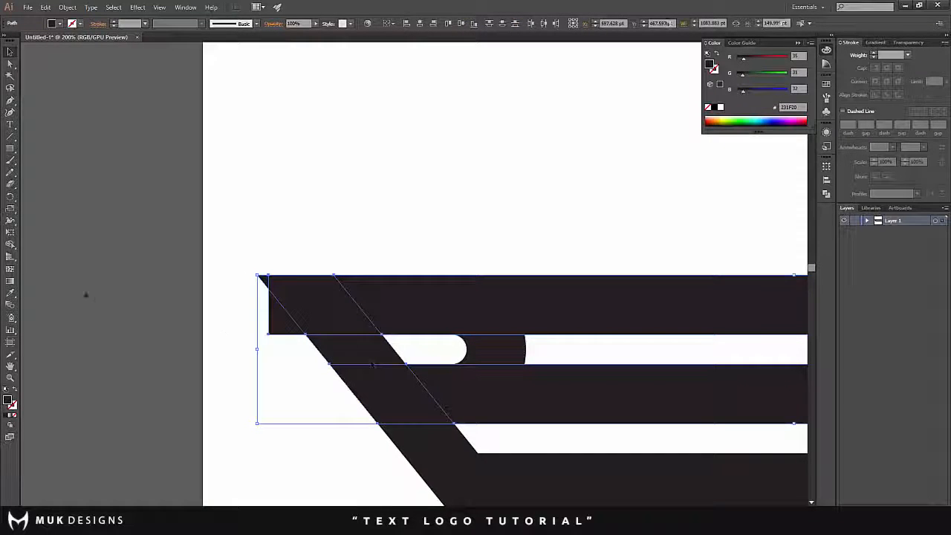
{"action": "left_click", "coordinate": [9, 244]}
{"action": "left_click", "coordinate": [357, 349], "text": "alt"}
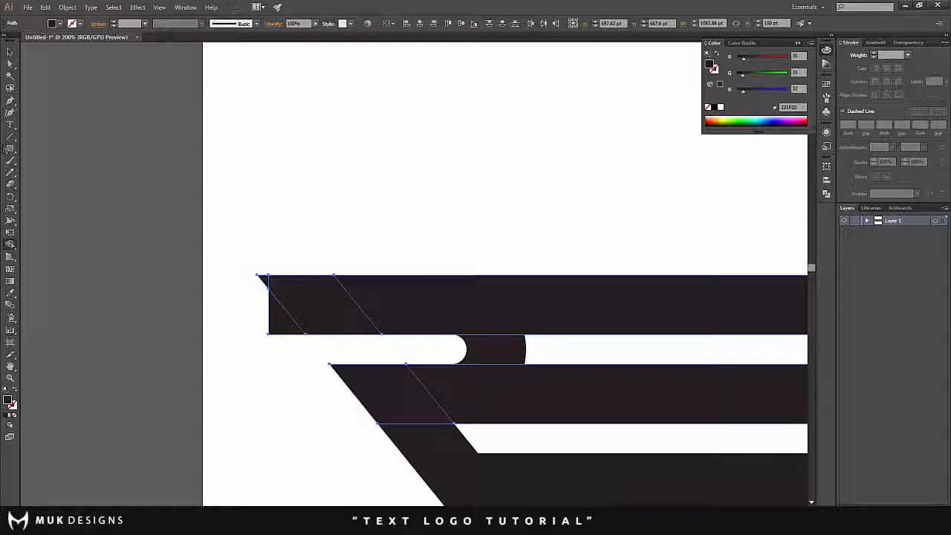
{"action": "left_click", "coordinate": [274, 301], "text": "alt"}
{"action": "left_click", "coordinate": [10, 52]}
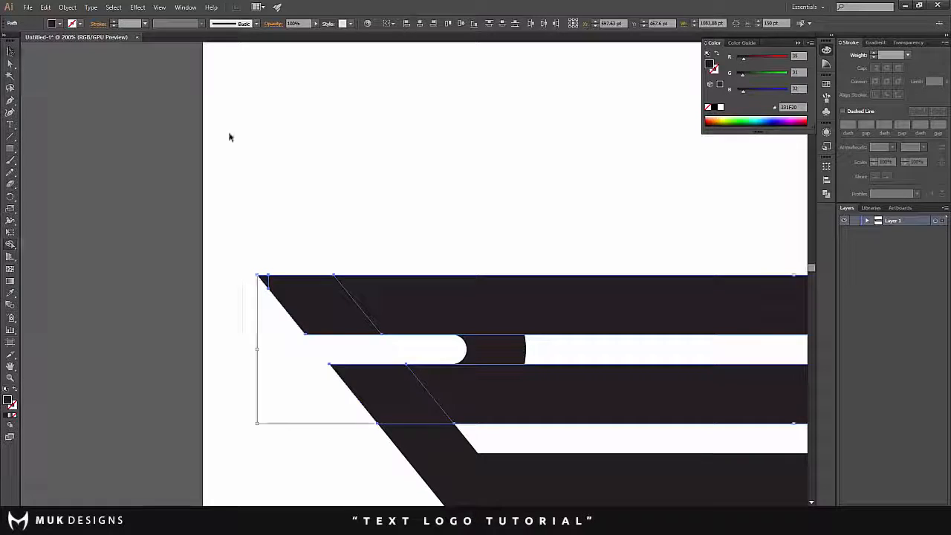
{"action": "left_click", "coordinate": [230, 142]}
- Shorten the middle bar from its left end to about 753 pt wide, leaving a gap beside the R's round bowl
{"action": "scroll", "coordinate": [236, 214], "scroll_direction": "down", "scroll_amount": 2}
{"action": "scroll", "coordinate": [282, 253], "scroll_direction": "down", "scroll_amount": 1}
{"action": "left_click_drag", "start_coordinate": [401, 335], "coordinate": [238, 286]}
{"action": "scroll", "coordinate": [165, 225], "scroll_direction": "up", "scroll_amount": 2}
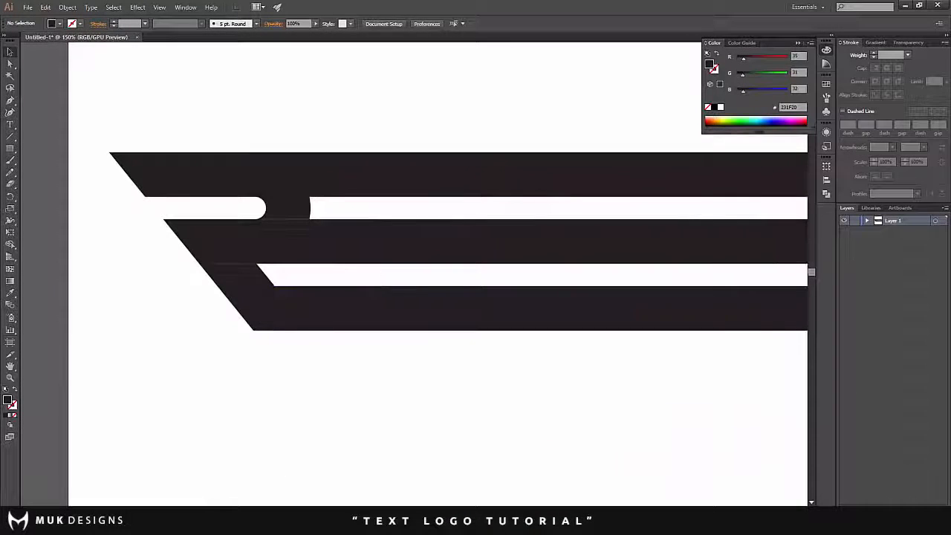
{"action": "left_click", "coordinate": [165, 225]}
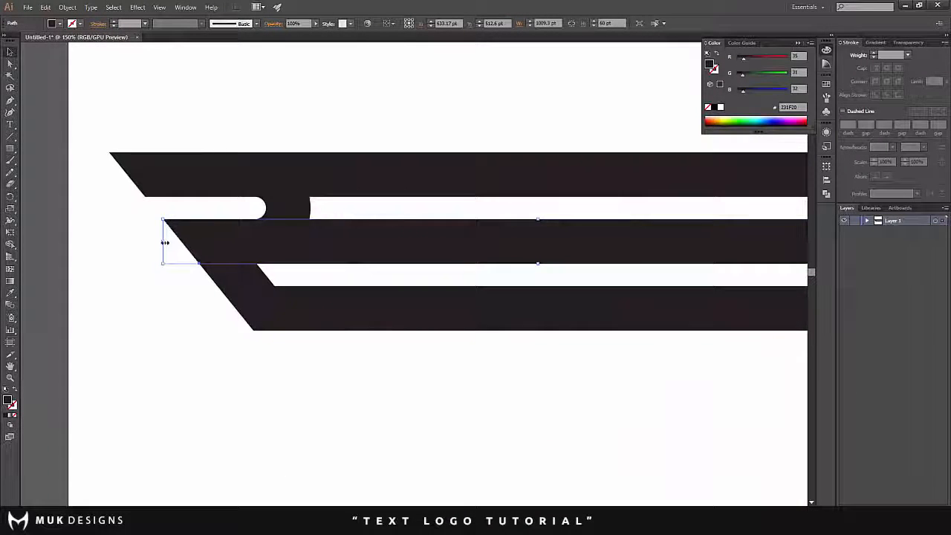
{"action": "left_click_drag", "start_coordinate": [165, 242], "coordinate": [354, 242]}
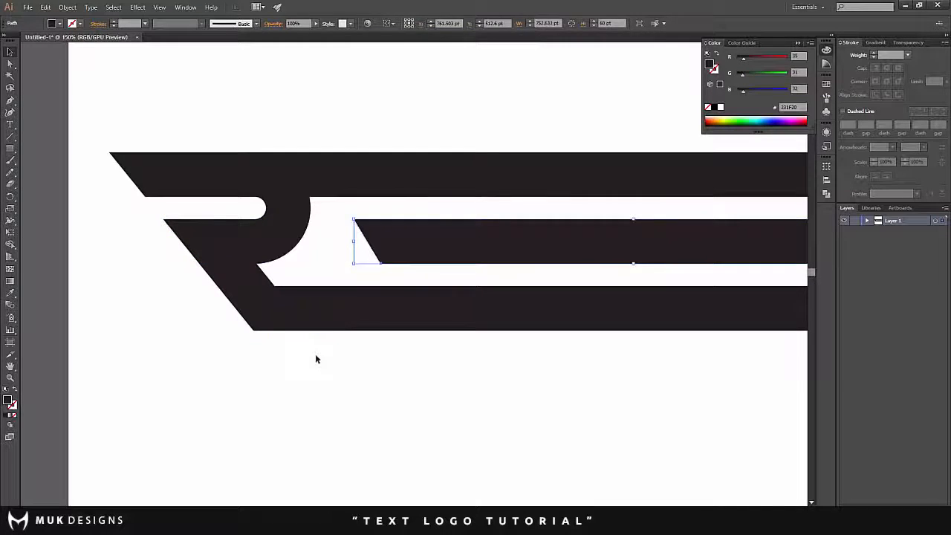
{"action": "left_click", "coordinate": [315, 353]}
{"action": "scroll", "coordinate": [305, 340], "scroll_direction": "up", "scroll_amount": 4}
{"action": "left_click", "coordinate": [335, 243]}
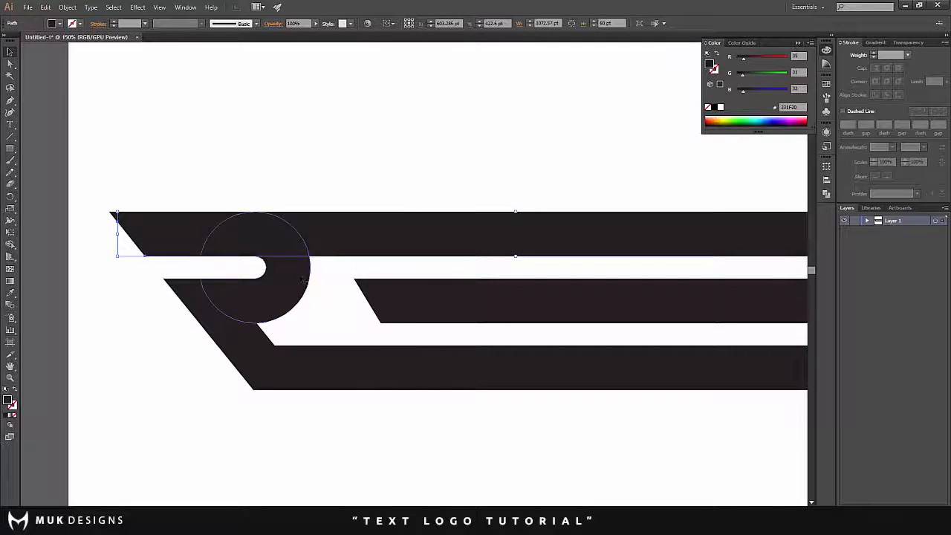
{"action": "left_click", "coordinate": [318, 306]}
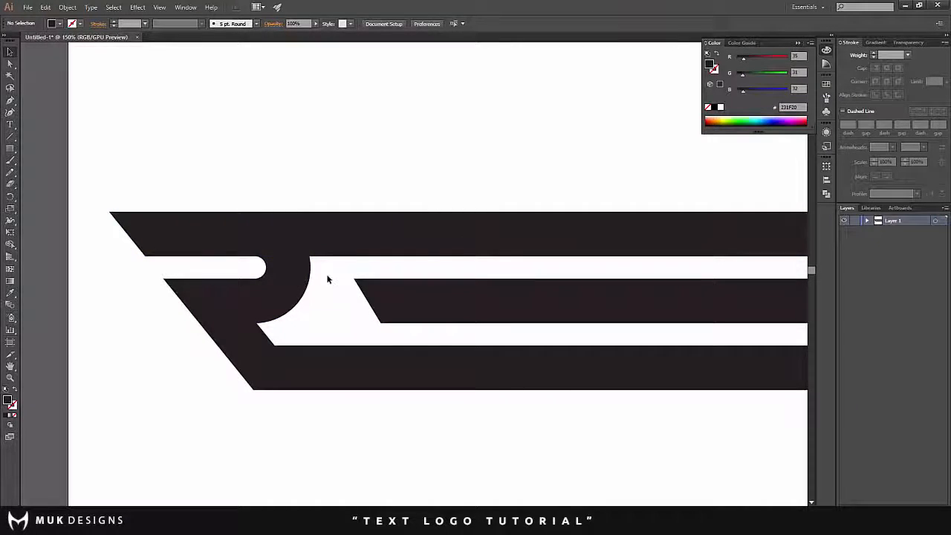
{"action": "scroll", "coordinate": [303, 297], "scroll_direction": "down", "scroll_amount": 2}
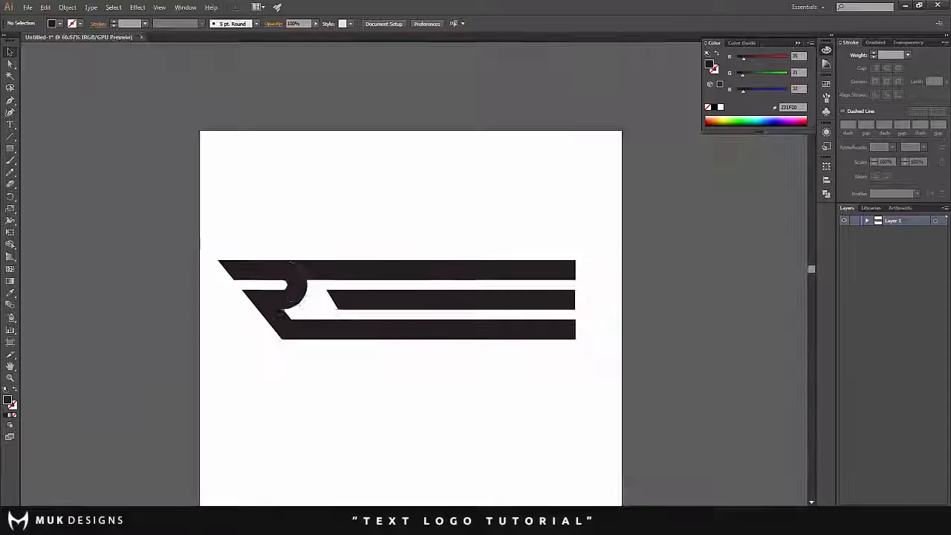
{"action": "scroll", "coordinate": [284, 294], "scroll_direction": "up", "scroll_amount": 2}
{"action": "scroll", "coordinate": [231, 246], "scroll_direction": "up", "scroll_amount": 1}
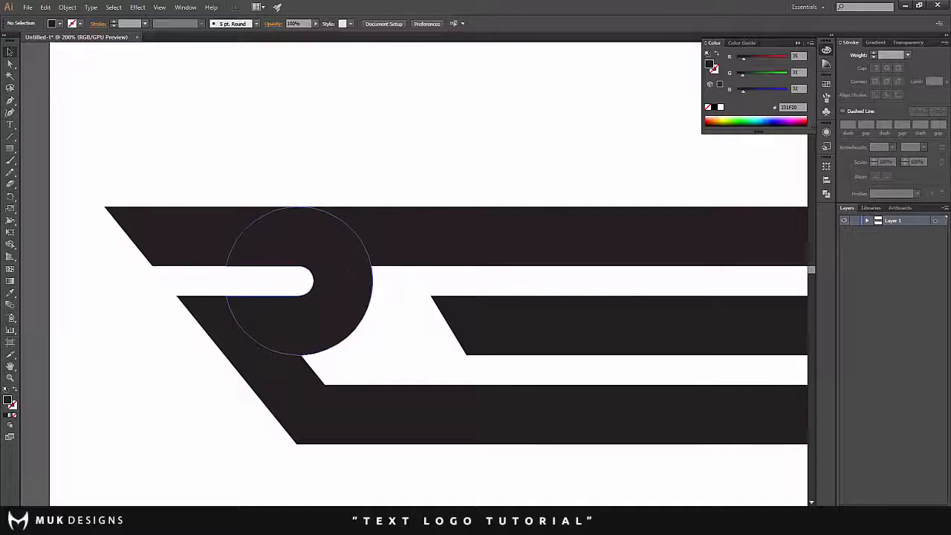
- Give the R's round bowl shape a white 13 pt stroke aligned to the outside
{"action": "left_click", "coordinate": [339, 274]}
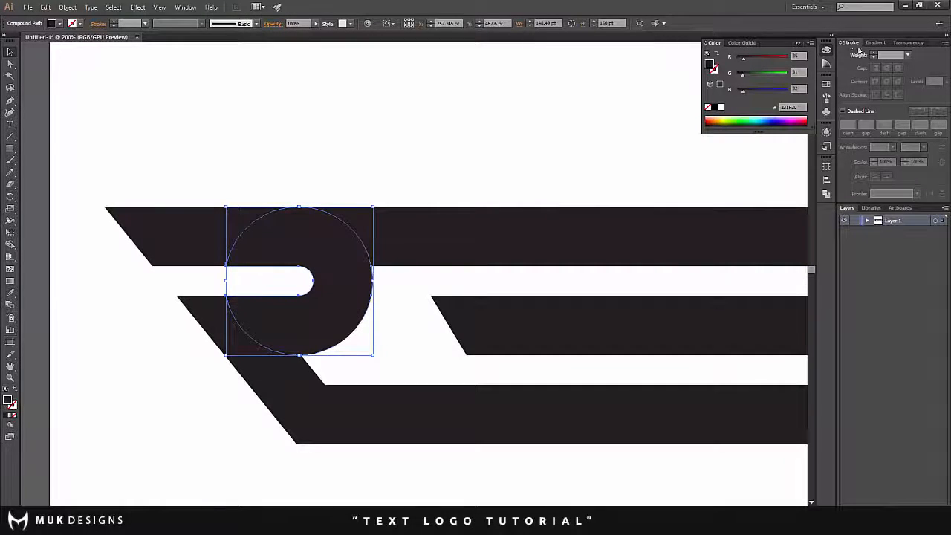
{"action": "left_click", "coordinate": [188, 7]}
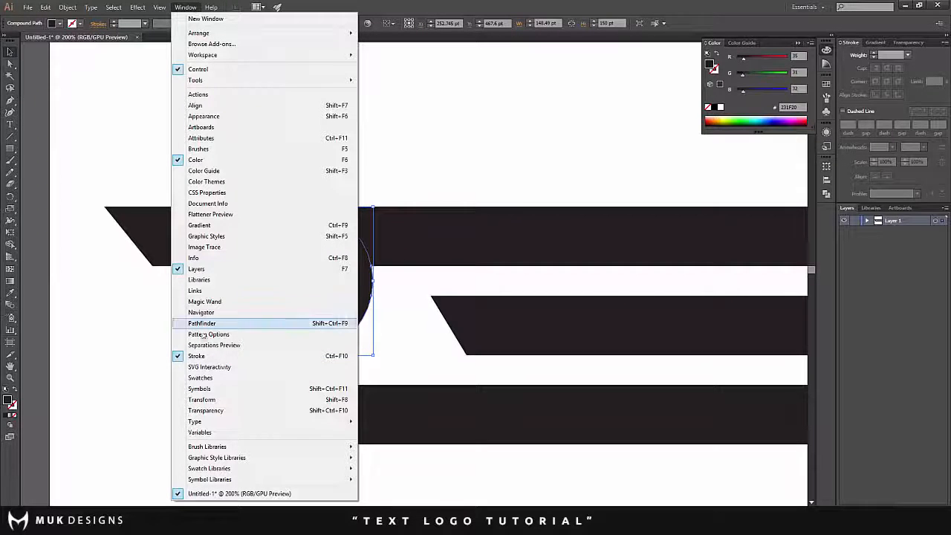
{"action": "left_click", "coordinate": [876, 56]}
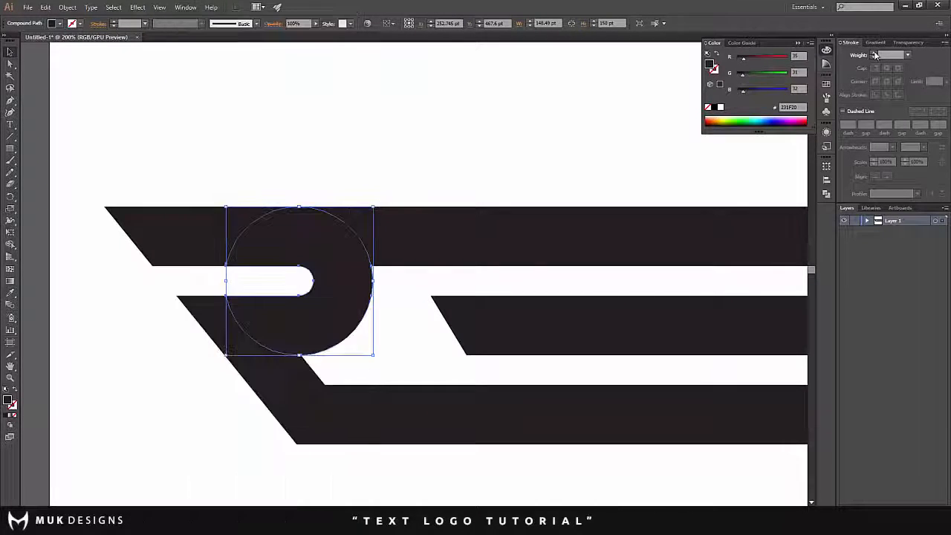
{"action": "left_click", "coordinate": [876, 56]}
{"action": "left_click", "coordinate": [876, 55]}
{"action": "left_click", "coordinate": [876, 56]}
{"action": "left_click", "coordinate": [876, 56]}
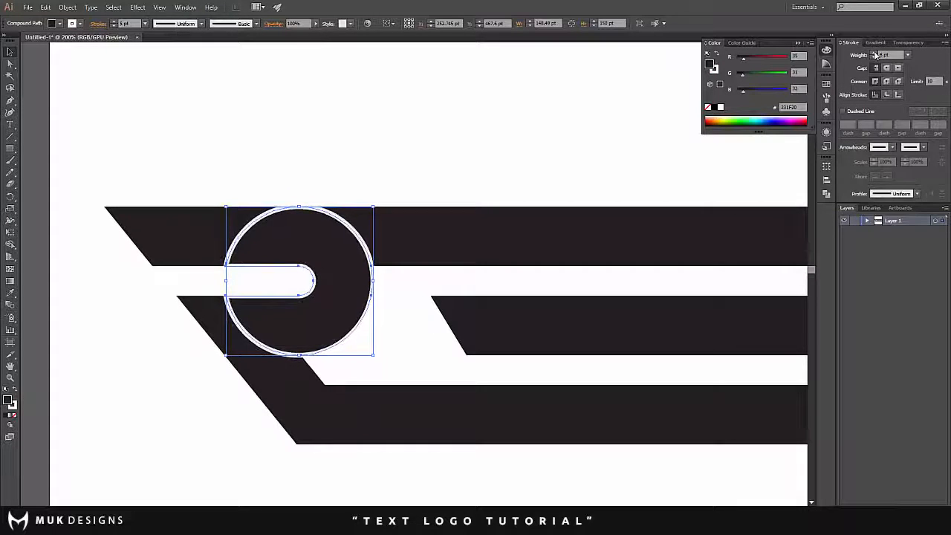
{"action": "left_click", "coordinate": [875, 56]}
{"action": "left_click", "coordinate": [876, 56]}
{"action": "left_click", "coordinate": [876, 56]}
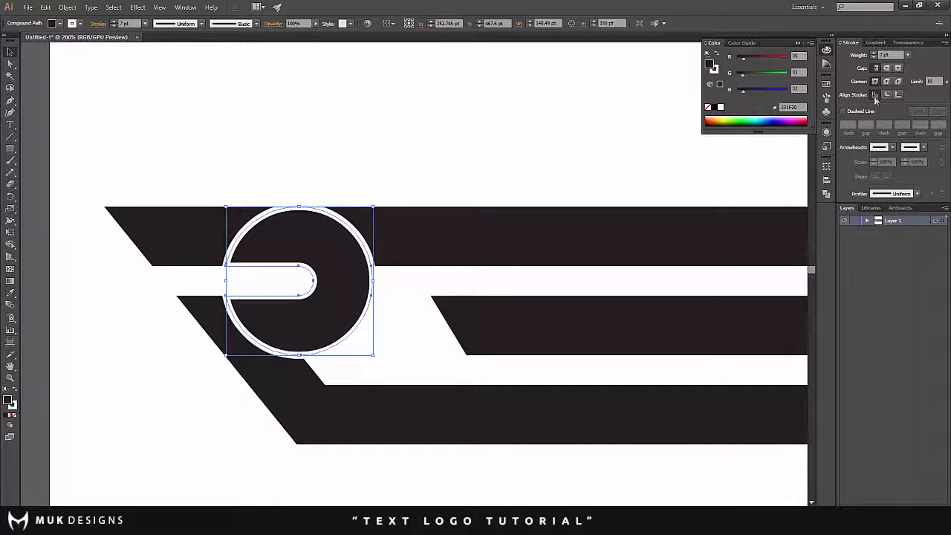
{"action": "left_click", "coordinate": [899, 95]}
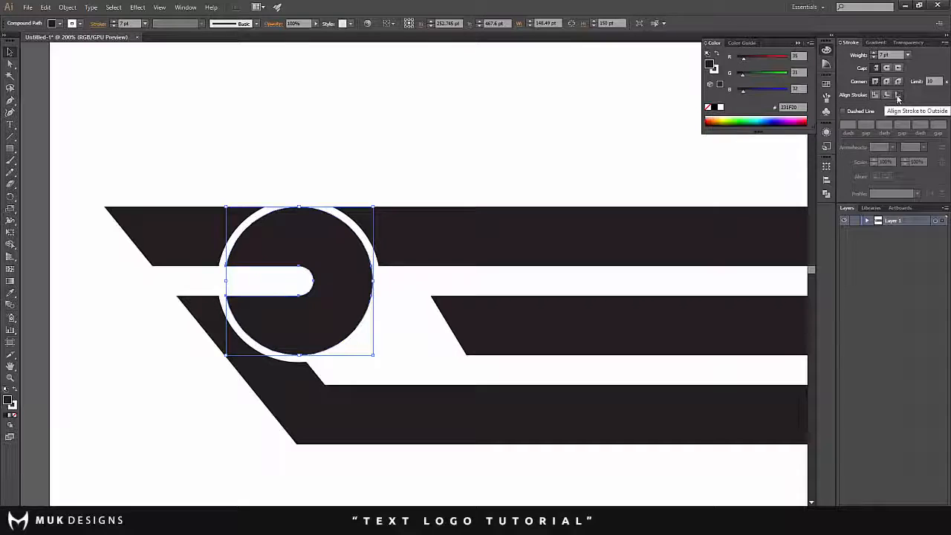
{"action": "left_click", "coordinate": [876, 56]}
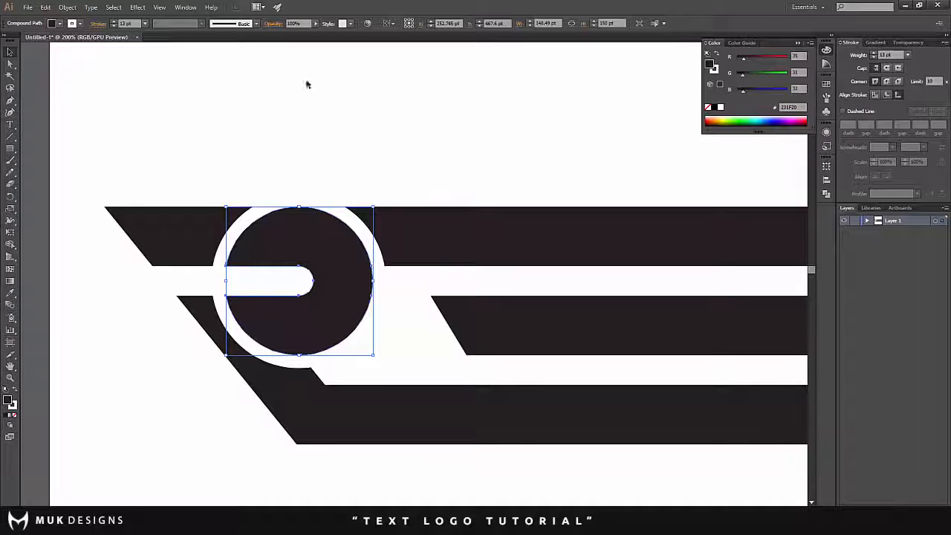
- Outline the bowl's stroke and select the result together with the top bar for Shape Builder
{"action": "left_click", "coordinate": [67, 8]}
{"action": "mouse_move", "coordinate": [103, 209]}
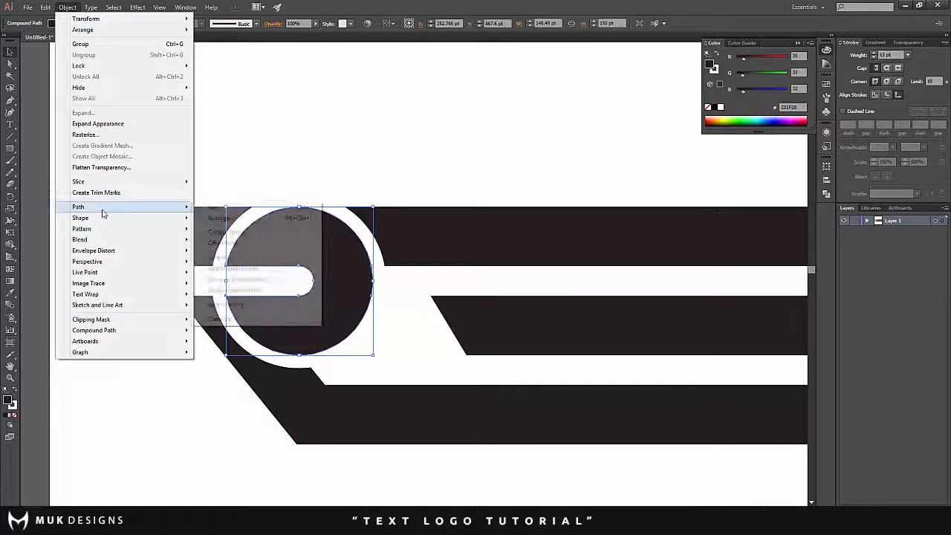
{"action": "left_click", "coordinate": [245, 236]}
{"action": "left_click", "coordinate": [426, 239], "text": "shift"}
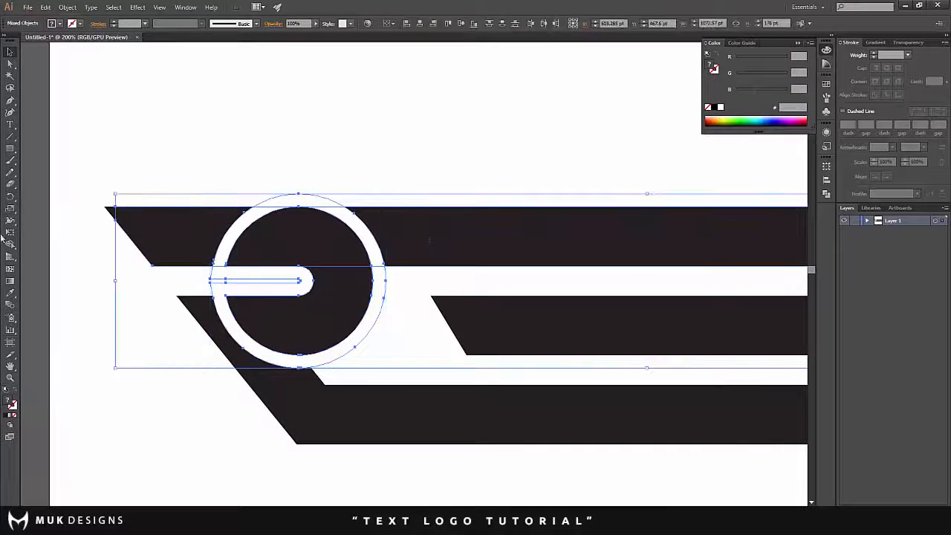
{"action": "left_click", "coordinate": [9, 246]}
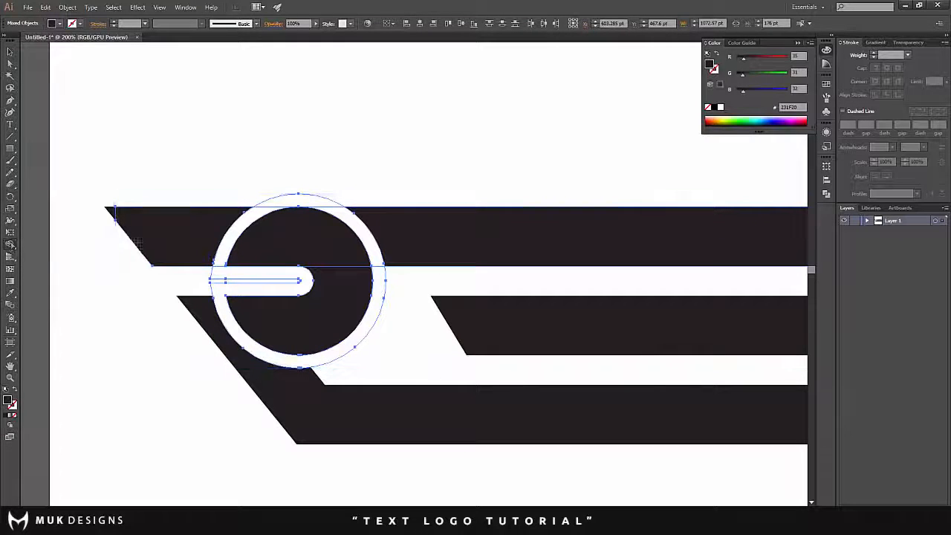
{"action": "left_click", "coordinate": [222, 273], "text": "alt"}
{"action": "left_click", "coordinate": [266, 204], "text": "alt"}
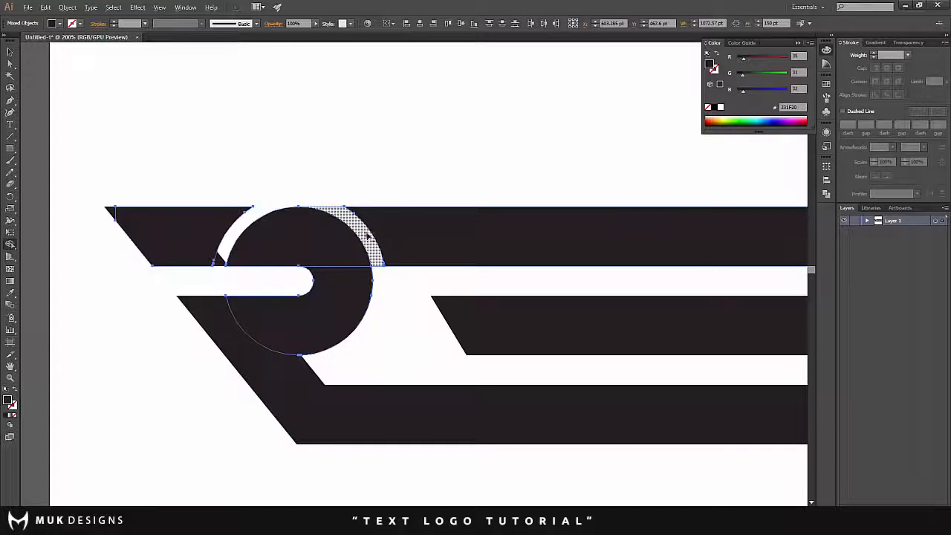
{"action": "left_click", "coordinate": [365, 236], "text": "alt"}
{"action": "key", "text": "ctrl+z"}
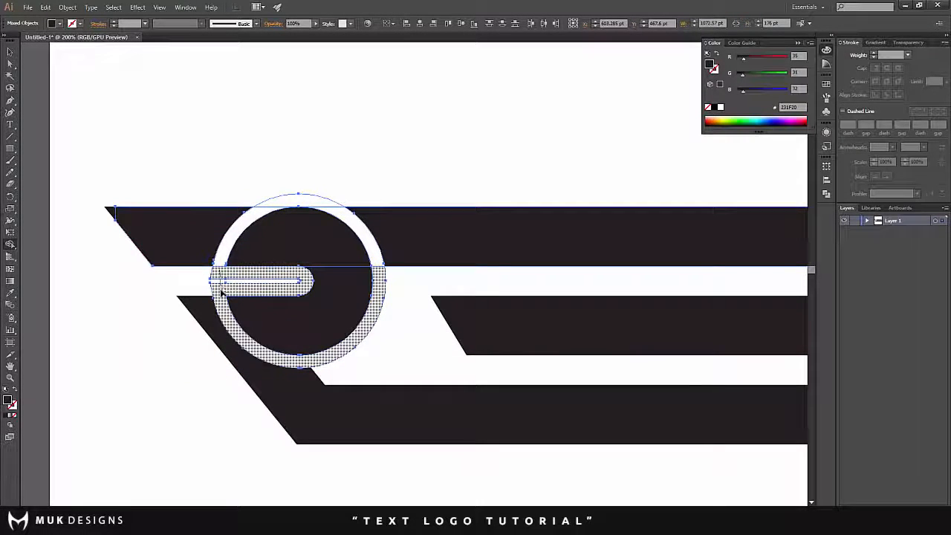
- Remove the outlined ring with Shape Builder and merge the top bar's slanted end into the bowl, keeping a gap only on the bowl's outer side
{"action": "left_click_drag", "start_coordinate": [221, 291], "coordinate": [221, 293]}
{"action": "left_click", "coordinate": [330, 203], "text": "alt"}
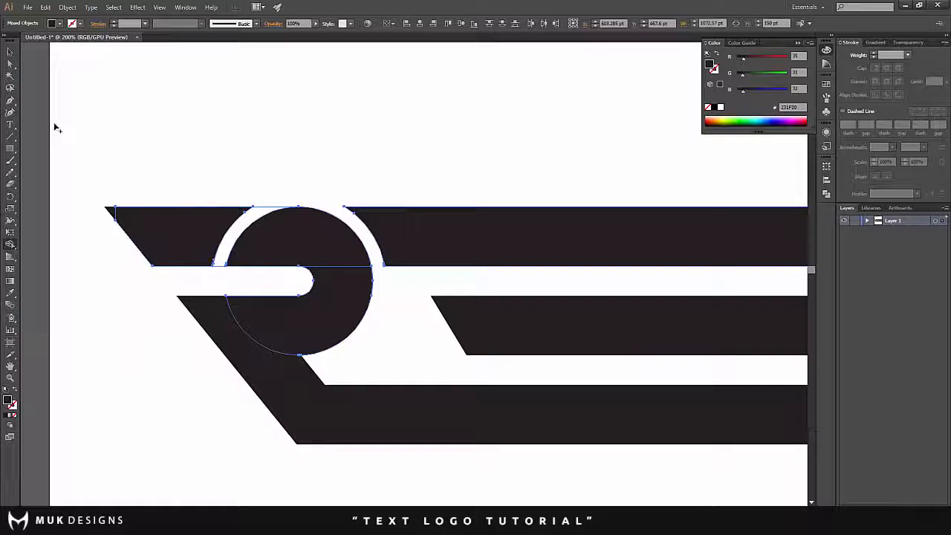
{"action": "left_click_drag", "start_coordinate": [137, 240], "coordinate": [239, 230]}
{"action": "left_click", "coordinate": [10, 52]}
{"action": "left_click", "coordinate": [233, 132]}
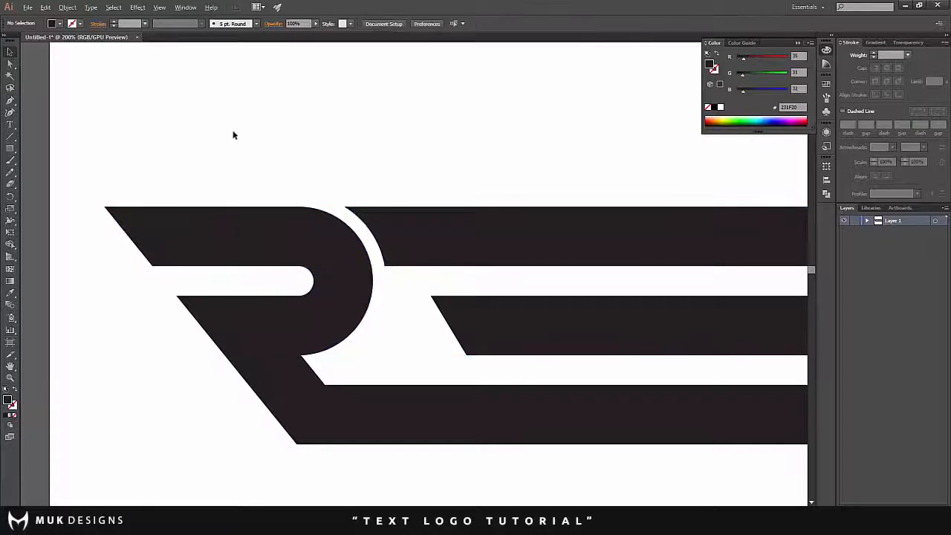
- Examine the finished R and the three bars up close and across the whole artboard
{"action": "scroll", "coordinate": [234, 132], "scroll_direction": "down", "scroll_amount": 2}
{"action": "scroll", "coordinate": [299, 145], "scroll_direction": "up", "scroll_amount": 2}
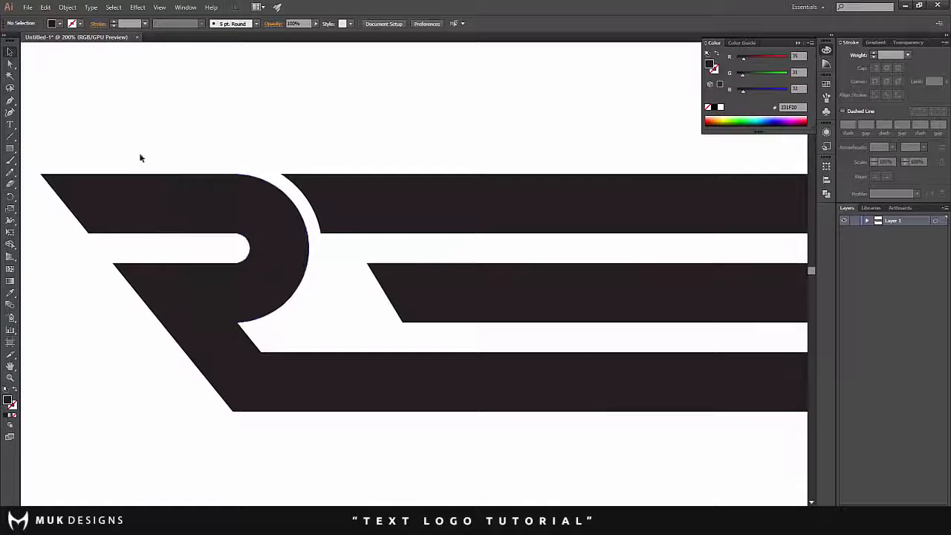
{"action": "scroll", "coordinate": [102, 113], "scroll_direction": "down", "scroll_amount": 5}
{"action": "scroll", "coordinate": [233, 156], "scroll_direction": "down", "scroll_amount": 4}
{"action": "scroll", "coordinate": [205, 141], "scroll_direction": "up", "scroll_amount": 2}
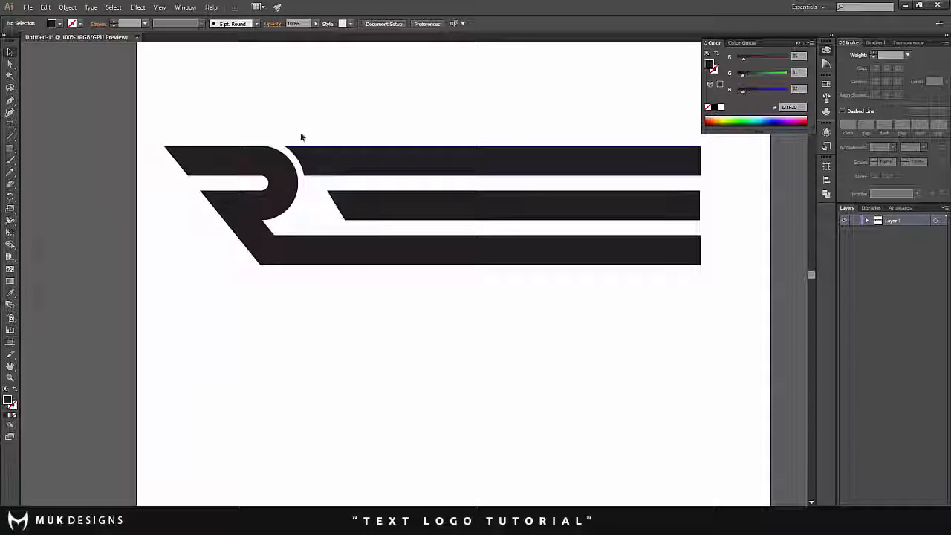
{"action": "scroll", "coordinate": [296, 127], "scroll_direction": "up", "scroll_amount": 2}
{"action": "scroll", "coordinate": [363, 181], "scroll_direction": "down", "scroll_amount": 3}
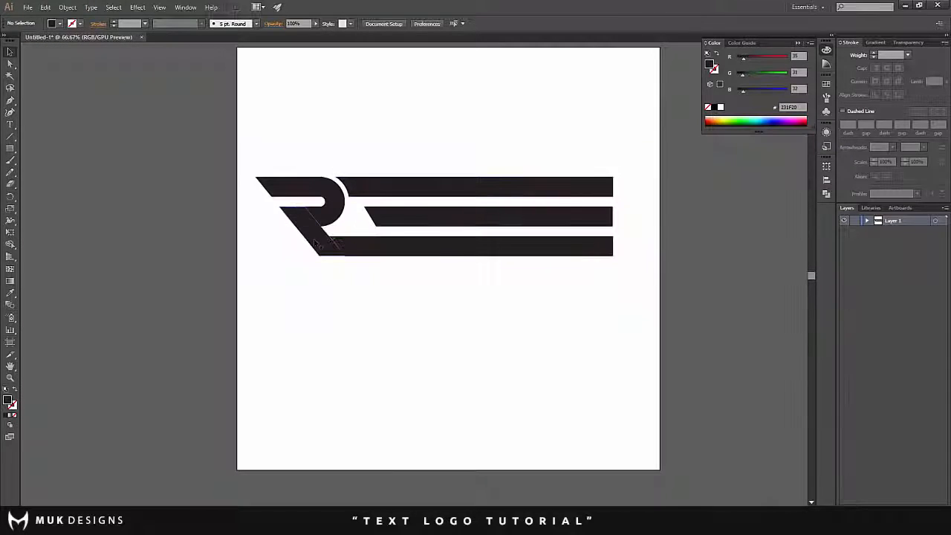
{"action": "scroll", "coordinate": [400, 245], "scroll_direction": "up", "scroll_amount": 1}
{"action": "scroll", "coordinate": [400, 246], "scroll_direction": "up", "scroll_amount": 1}
{"action": "scroll", "coordinate": [453, 250], "scroll_direction": "down", "scroll_amount": 2}
{"action": "scroll", "coordinate": [451, 273], "scroll_direction": "up", "scroll_amount": 1}
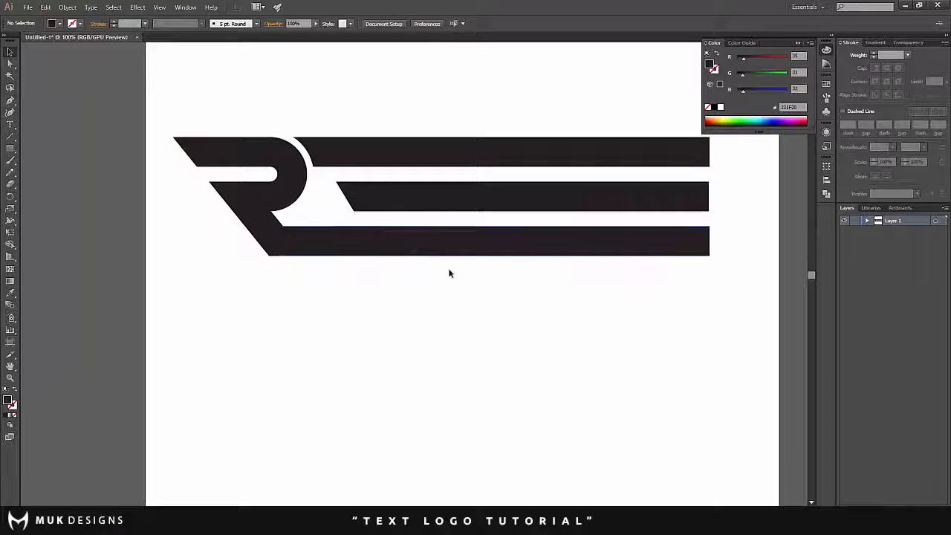
{"action": "scroll", "coordinate": [446, 253], "scroll_direction": "down", "scroll_amount": 1}
- Duplicate the bottom bar below the logo and rotate the copy by 45°
{"action": "left_click_drag", "start_coordinate": [474, 249], "coordinate": [382, 346]}
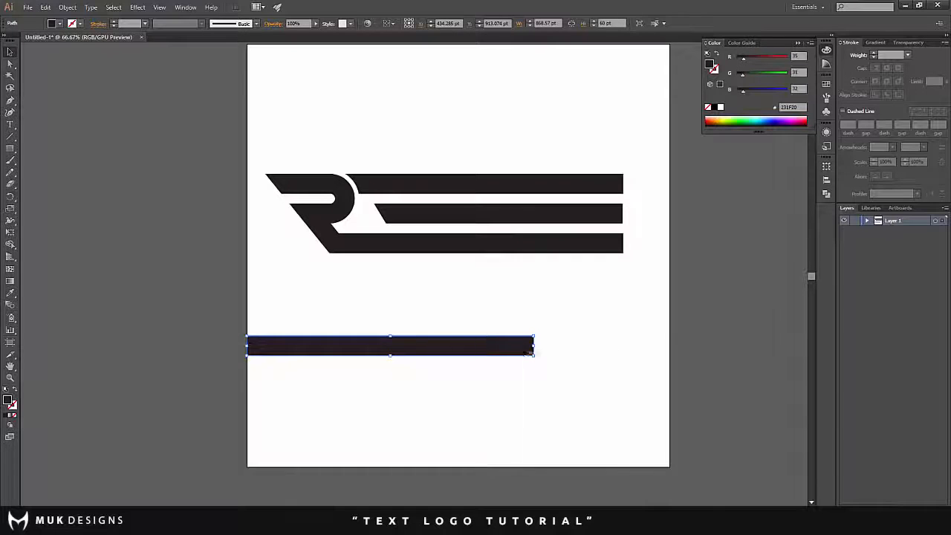
{"action": "right_click", "coordinate": [512, 347]}
{"action": "mouse_move", "coordinate": [565, 476]}
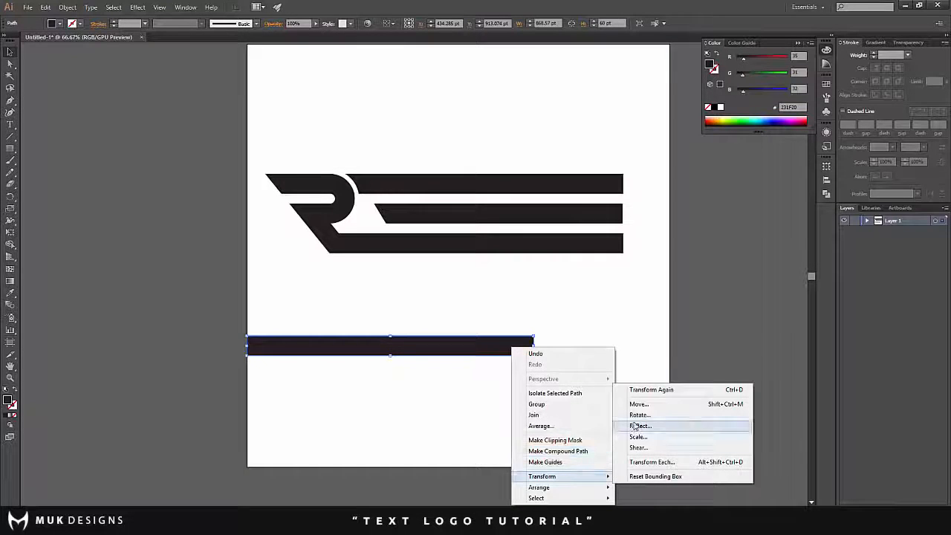
{"action": "left_click", "coordinate": [638, 415]}
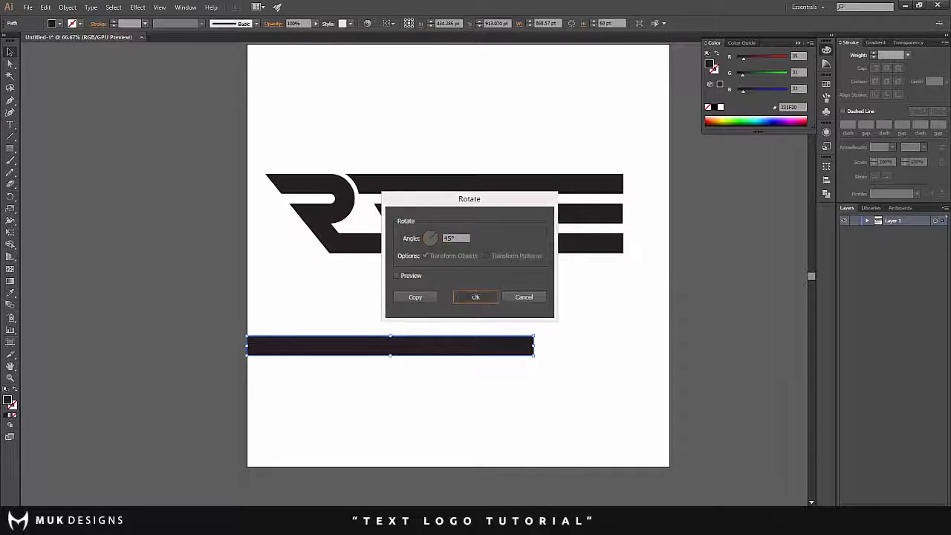
{"action": "left_click", "coordinate": [477, 297]}
- Rotate the diagonal bar to a steeper slant and place it across the three bars beside the R's bowl
{"action": "left_click_drag", "start_coordinate": [422, 316], "coordinate": [408, 340]}
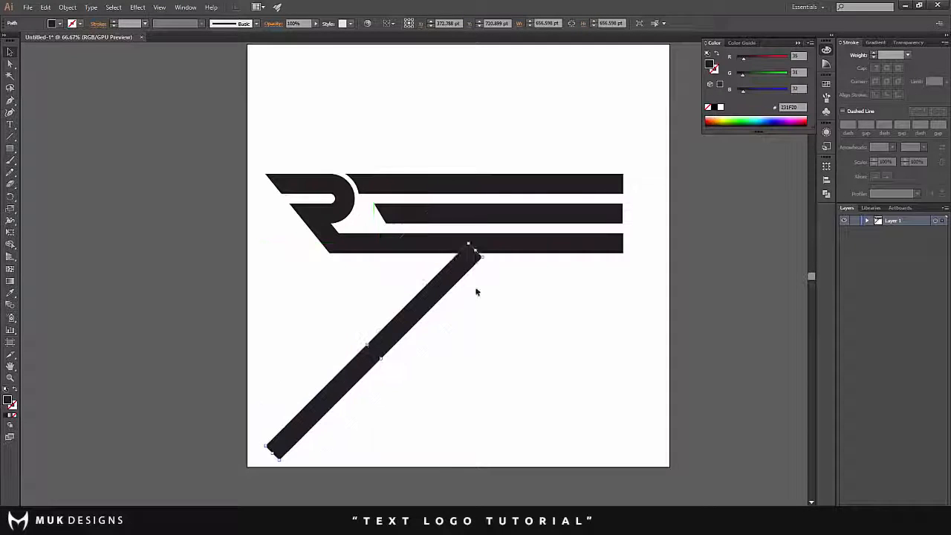
{"action": "left_click_drag", "start_coordinate": [483, 255], "coordinate": [452, 232]}
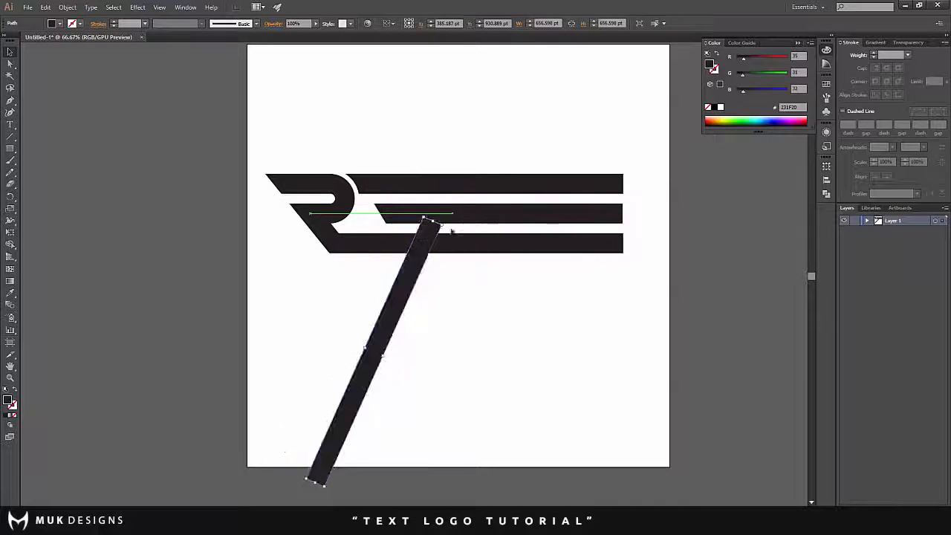
{"action": "left_click_drag", "start_coordinate": [419, 275], "coordinate": [402, 180]}
{"action": "scroll", "coordinate": [380, 187], "scroll_direction": "up", "scroll_amount": 3}
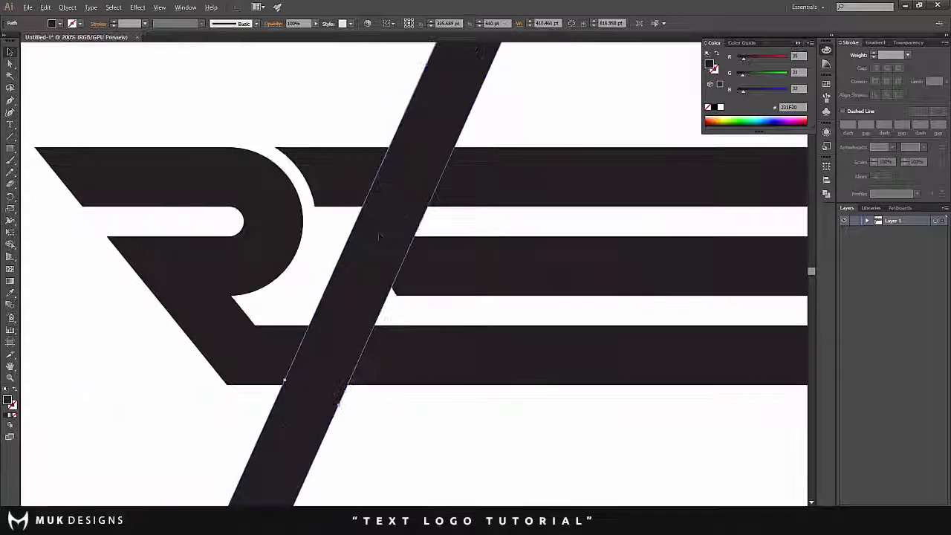
- Add a reflected copy of the diagonal bar and cross it over the original near the top to form an A
{"action": "left_click_drag", "start_coordinate": [377, 245], "coordinate": [531, 385]}
{"action": "scroll", "coordinate": [348, 243], "scroll_direction": "down", "scroll_amount": 2}
{"action": "scroll", "coordinate": [336, 247], "scroll_direction": "up", "scroll_amount": 1}
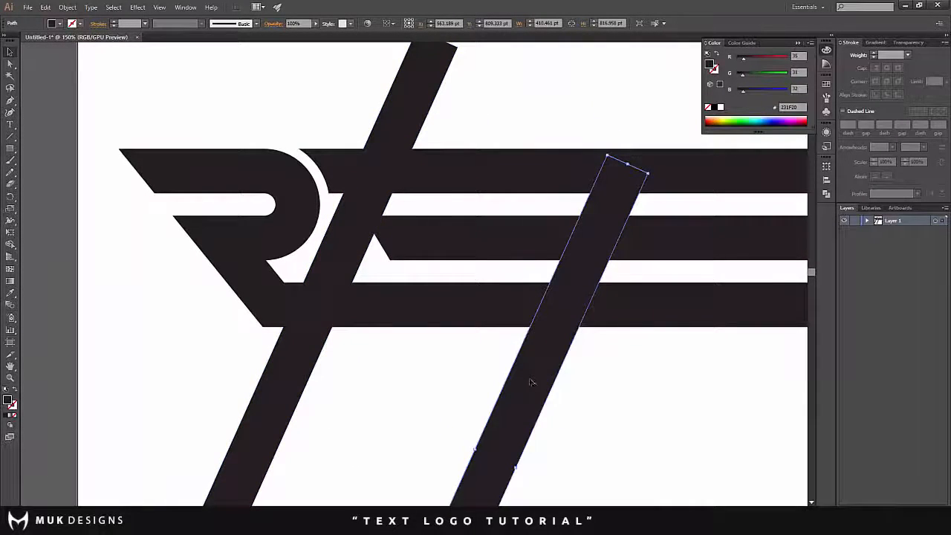
{"action": "right_click", "coordinate": [530, 383]}
{"action": "mouse_move", "coordinate": [587, 350]}
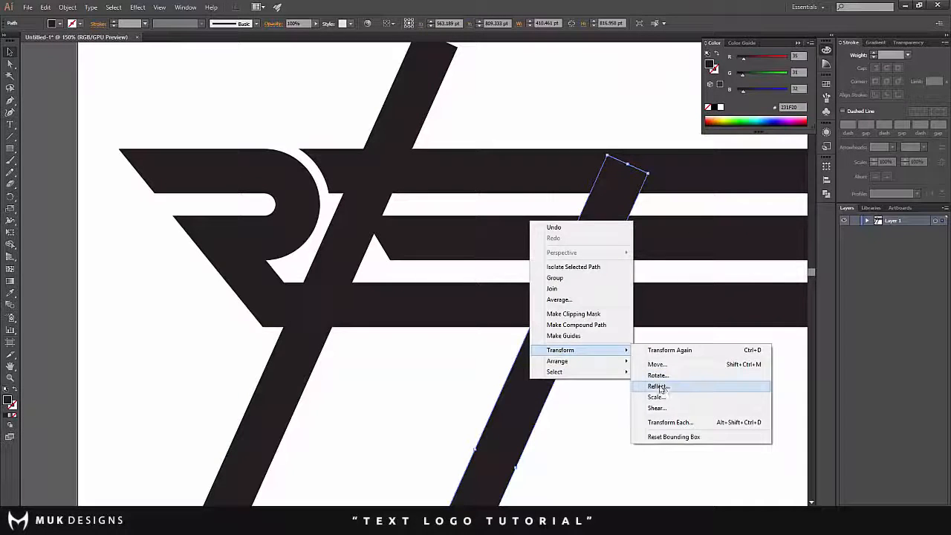
{"action": "left_click", "coordinate": [659, 387]}
{"action": "left_click", "coordinate": [479, 322]}
{"action": "left_click_drag", "start_coordinate": [487, 386], "coordinate": [461, 281]}
{"action": "left_click_drag", "start_coordinate": [458, 281], "coordinate": [459, 281]}
- Use Shape Builder to remove the two diagonal bars' ends protruding above their crossing, leaving a pointed A apex
{"action": "left_click", "coordinate": [311, 253], "text": "shift"}
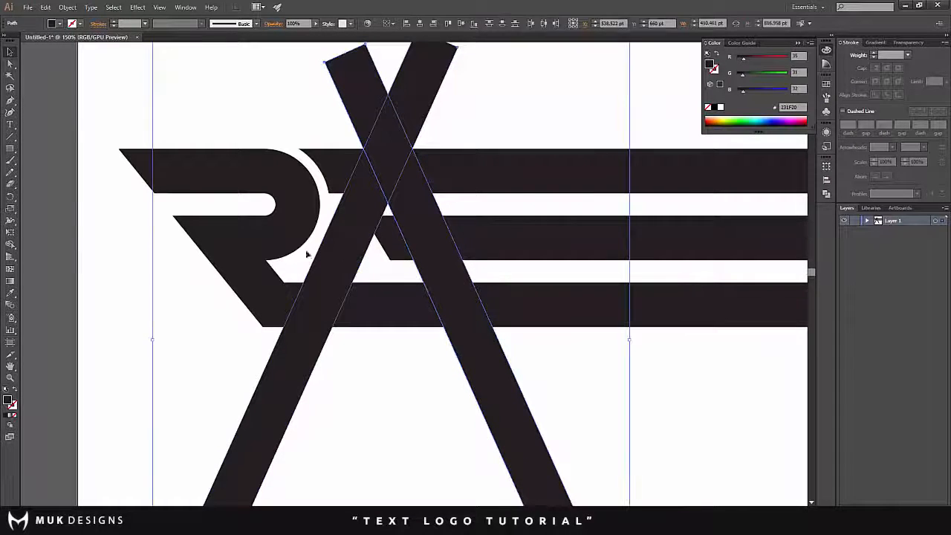
{"action": "left_click", "coordinate": [11, 244]}
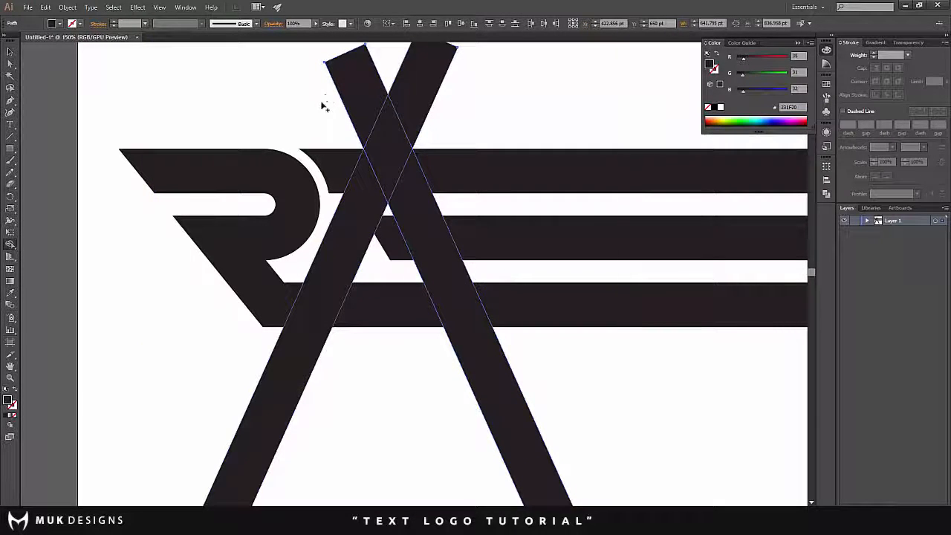
{"action": "left_click", "coordinate": [349, 82], "text": "alt"}
{"action": "left_click", "coordinate": [424, 82], "text": "alt"}
{"action": "left_click", "coordinate": [11, 52]}
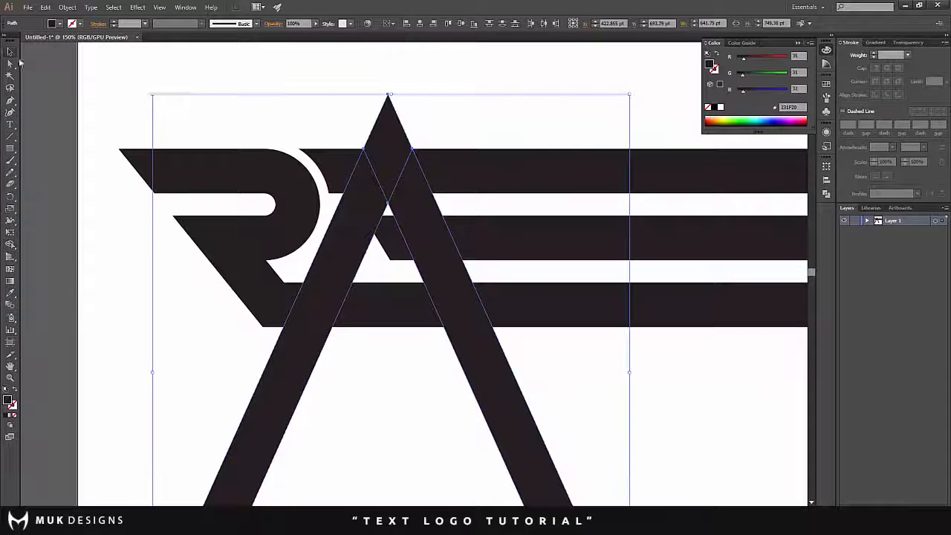
{"action": "left_click", "coordinate": [153, 84]}
- Use Shape Builder to remove the portions of the A's two legs extending below the bottom bar
{"action": "scroll", "coordinate": [416, 152], "scroll_direction": "up", "scroll_amount": 1}
{"action": "scroll", "coordinate": [424, 142], "scroll_direction": "down", "scroll_amount": 3}
{"action": "scroll", "coordinate": [375, 191], "scroll_direction": "up", "scroll_amount": 2}
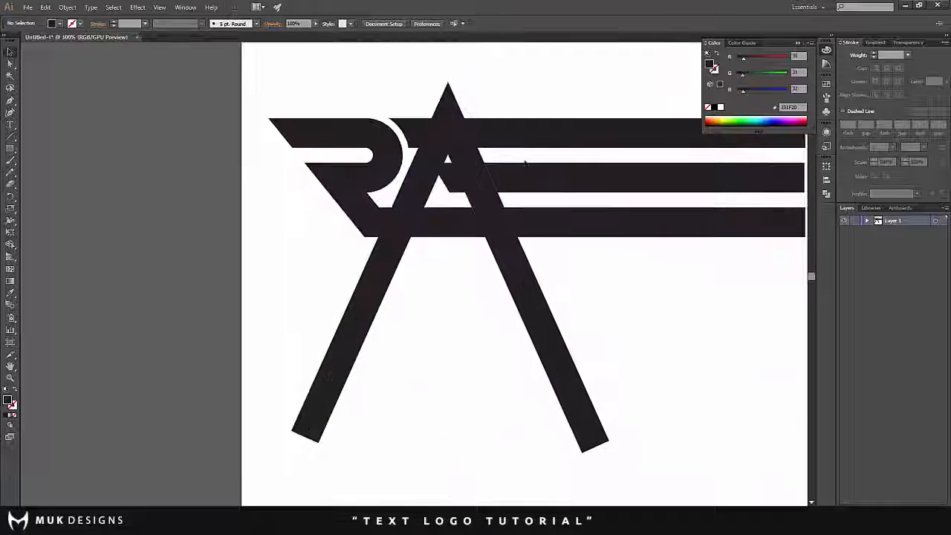
{"action": "scroll", "coordinate": [525, 163], "scroll_direction": "up", "scroll_amount": 2}
{"action": "scroll", "coordinate": [437, 244], "scroll_direction": "up", "scroll_amount": 1}
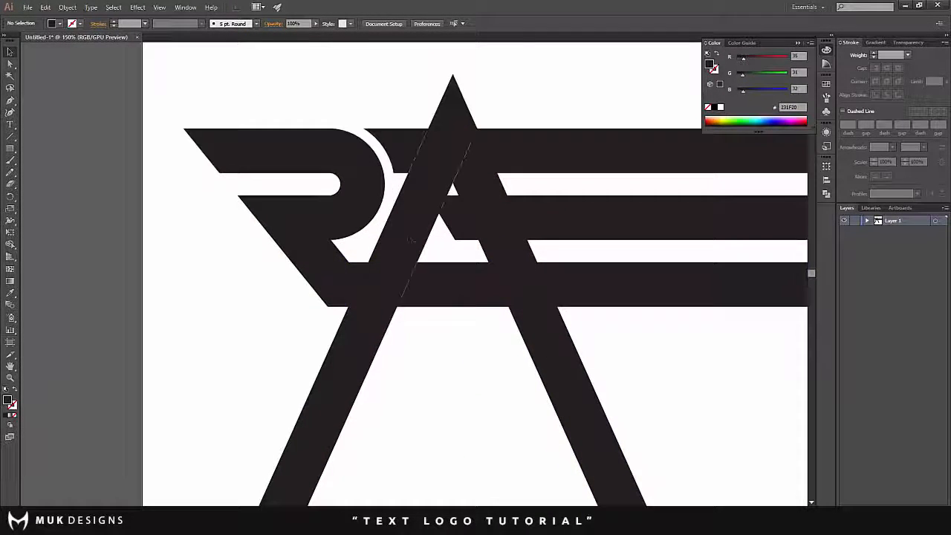
{"action": "scroll", "coordinate": [470, 292], "scroll_direction": "down", "scroll_amount": 2}
{"action": "scroll", "coordinate": [470, 291], "scroll_direction": "up", "scroll_amount": 2}
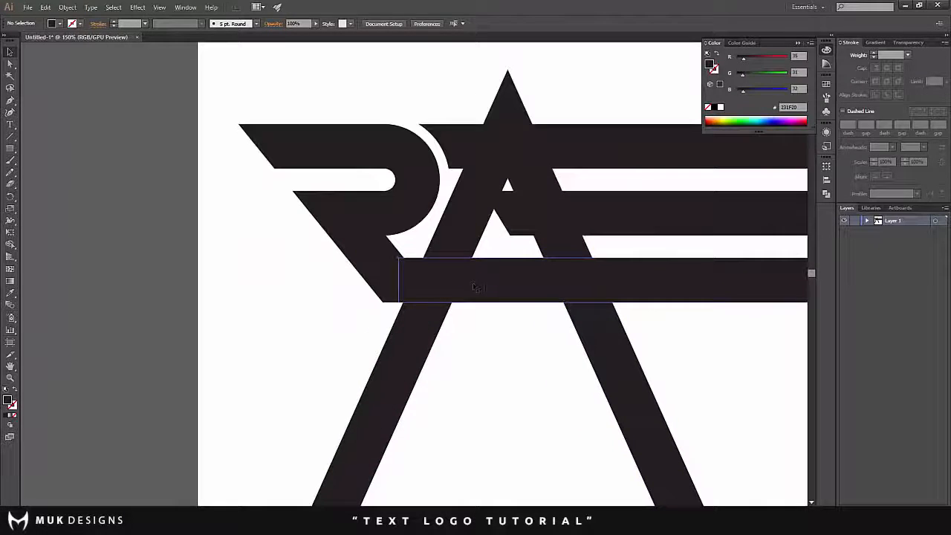
{"action": "left_click", "coordinate": [486, 286]}
{"action": "left_click", "coordinate": [467, 258], "text": "shift"}
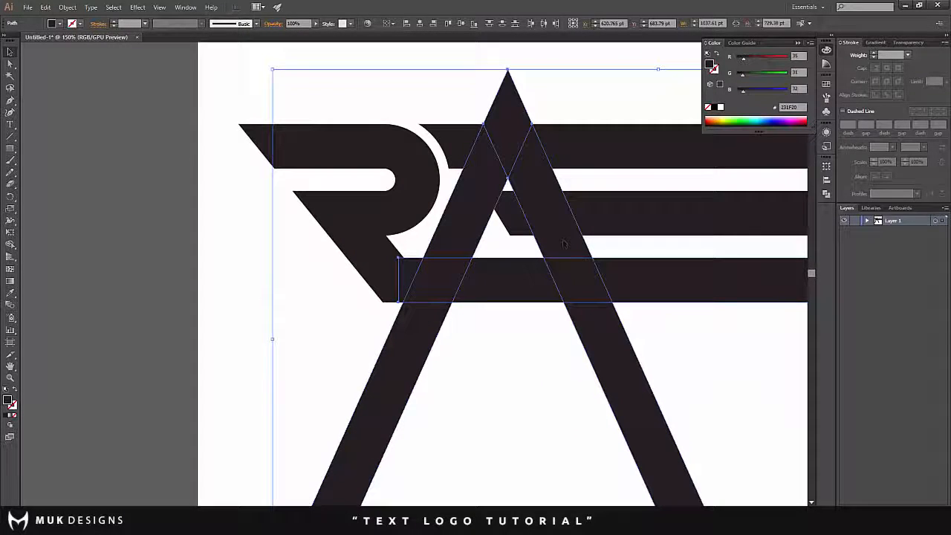
{"action": "left_click", "coordinate": [564, 244], "text": "shift"}
{"action": "left_click", "coordinate": [10, 246]}
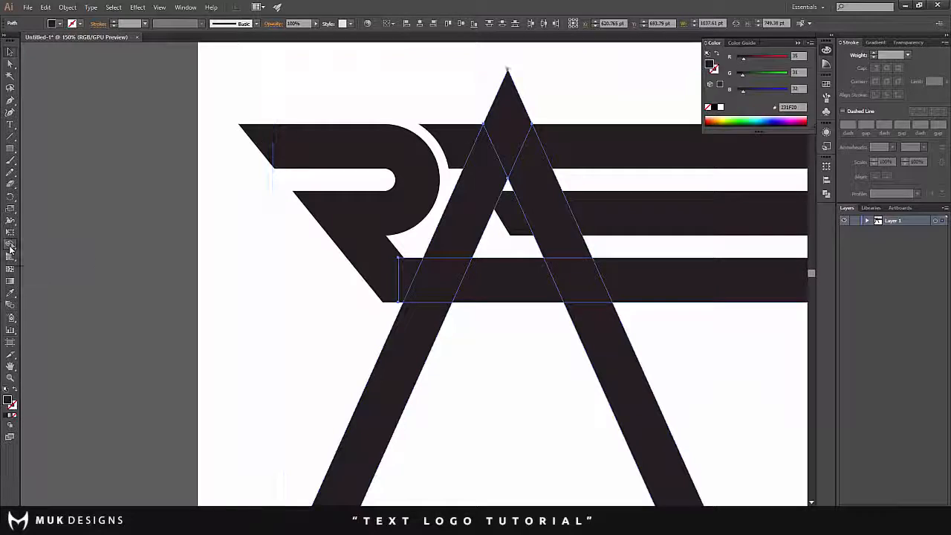
{"action": "left_click", "coordinate": [398, 359], "text": "alt"}
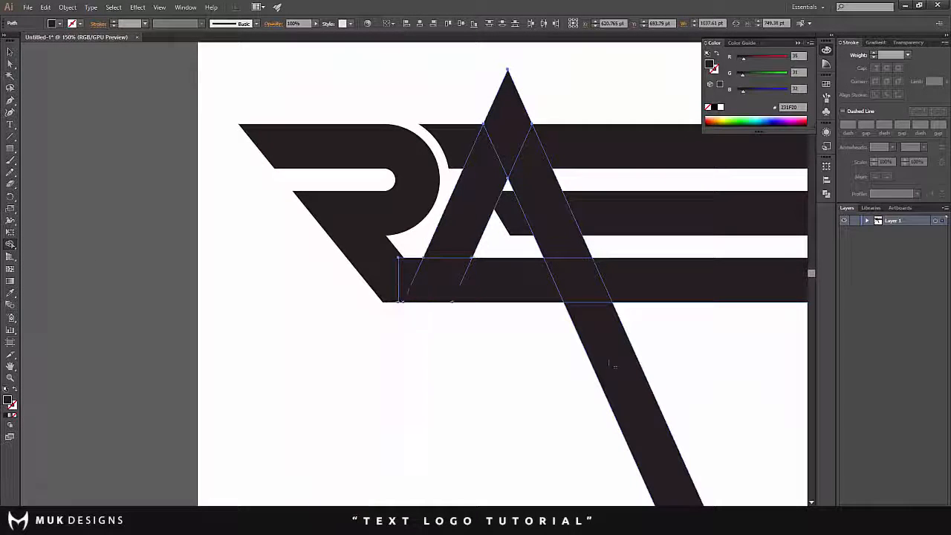
{"action": "left_click", "coordinate": [578, 345], "text": "alt"}
{"action": "scroll", "coordinate": [139, 211], "scroll_direction": "up", "scroll_amount": 1}
{"action": "scroll", "coordinate": [139, 211], "scroll_direction": "up", "scroll_amount": 1}
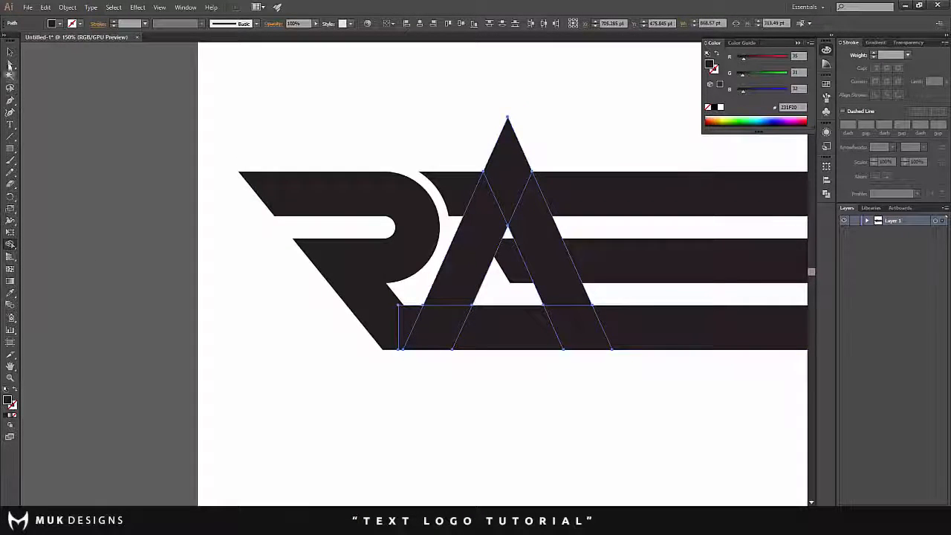
{"action": "left_click", "coordinate": [10, 52]}
{"action": "left_click", "coordinate": [128, 92]}
- Use Shape Builder to remove the A's tip above the top bar and the top bar's leftover piece between the R and A
{"action": "scroll", "coordinate": [316, 171], "scroll_direction": "down", "scroll_amount": 1}
{"action": "scroll", "coordinate": [446, 184], "scroll_direction": "up", "scroll_amount": 2}
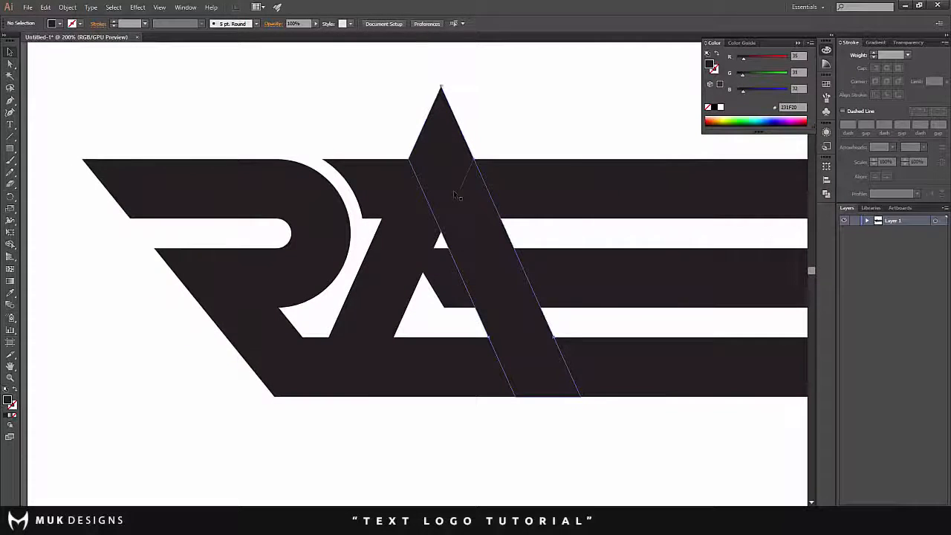
{"action": "left_click", "coordinate": [456, 195]}
{"action": "left_click", "coordinate": [414, 248], "text": "shift"}
{"action": "left_click", "coordinate": [519, 201], "text": "shift"}
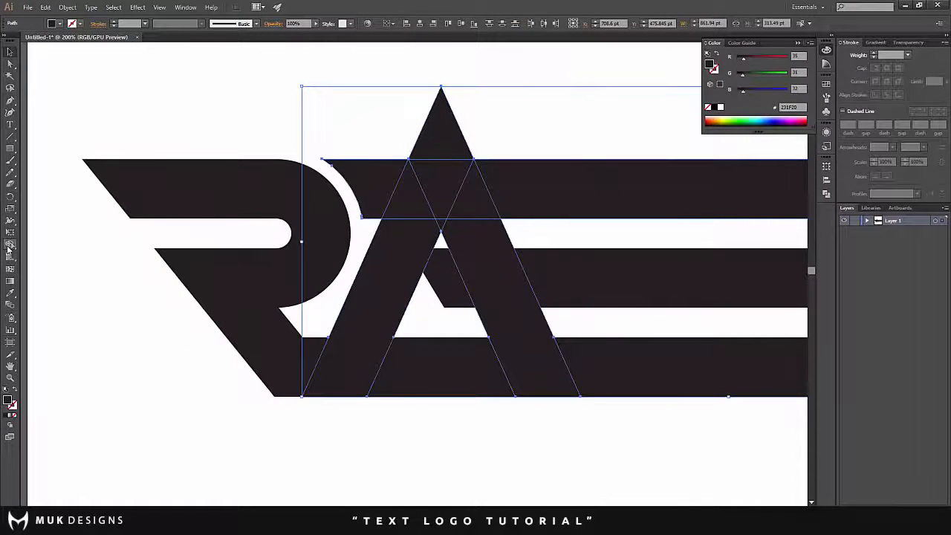
{"action": "left_click", "coordinate": [9, 249]}
{"action": "left_click", "coordinate": [441, 126], "text": "alt"}
{"action": "left_click", "coordinate": [356, 190], "text": "alt"}
{"action": "scroll", "coordinate": [61, 84], "scroll_direction": "up", "scroll_amount": 1}
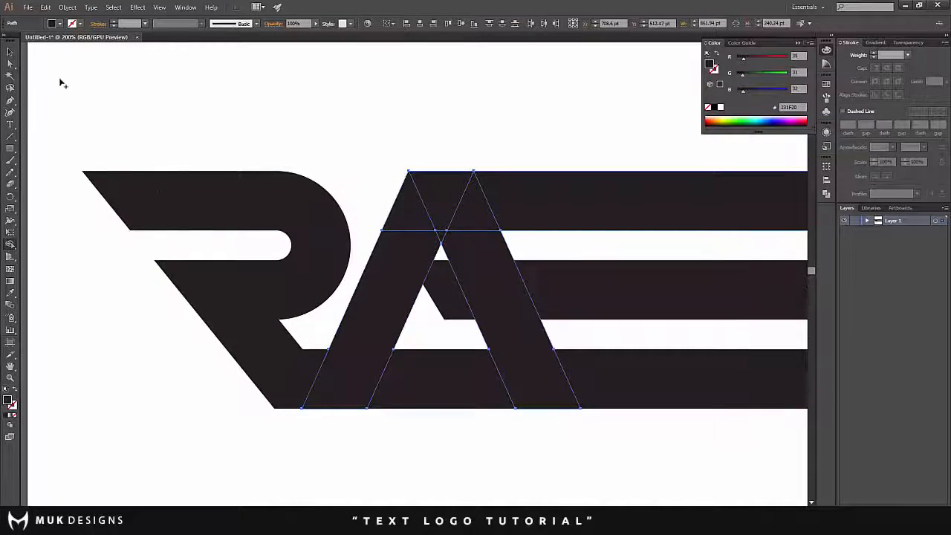
{"action": "left_click", "coordinate": [11, 52]}
{"action": "left_click", "coordinate": [717, 419]}
- Shorten the middle bar from its slanted end so it starts just beyond the A's outer leg, leaving a gap
{"action": "left_click", "coordinate": [483, 283]}
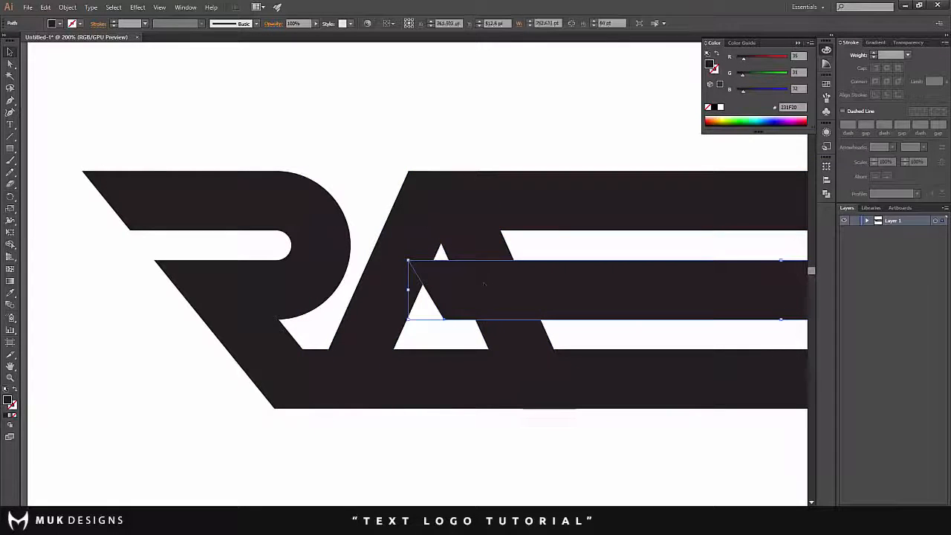
{"action": "left_click_drag", "start_coordinate": [408, 291], "coordinate": [547, 291]}
{"action": "left_click", "coordinate": [432, 99]}
{"action": "scroll", "coordinate": [455, 121], "scroll_direction": "down", "scroll_amount": 4}
{"action": "scroll", "coordinate": [490, 196], "scroll_direction": "up", "scroll_amount": 5}
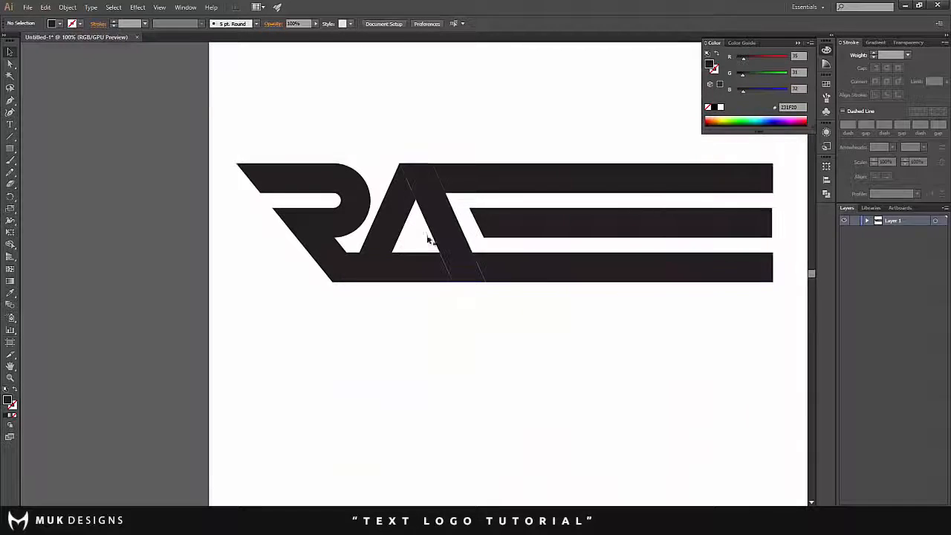
- Use Shape Builder to remove the section of the bottom bar between the A's two legs
{"action": "scroll", "coordinate": [399, 242], "scroll_direction": "up", "scroll_amount": 5}
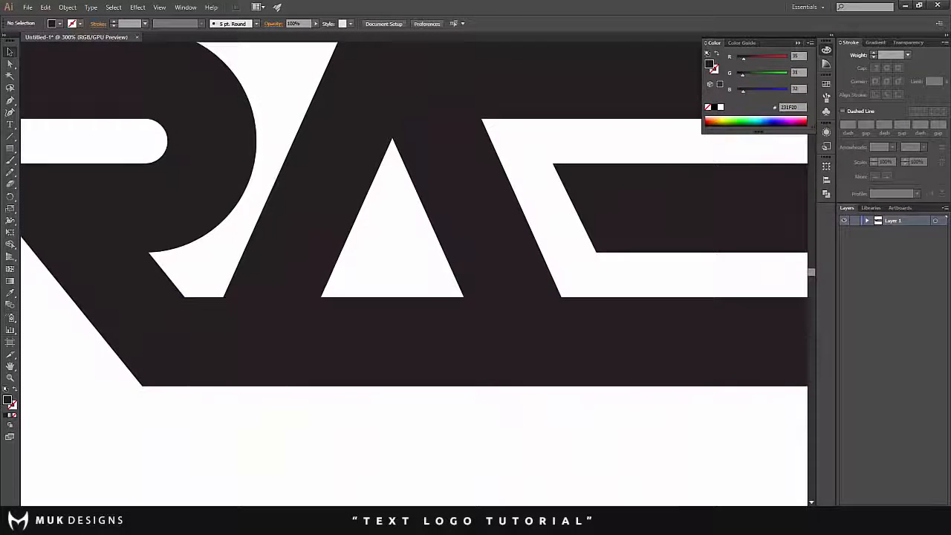
{"action": "left_click", "coordinate": [316, 256]}
{"action": "left_click", "coordinate": [479, 245], "text": "shift"}
{"action": "left_click", "coordinate": [512, 342], "text": "shift"}
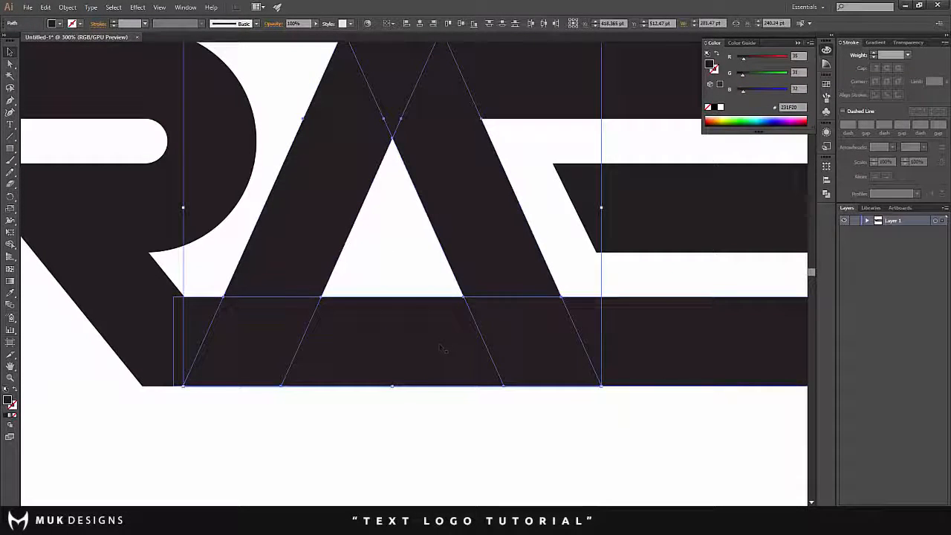
{"action": "left_click", "coordinate": [10, 246]}
{"action": "left_click", "coordinate": [319, 312], "text": "alt"}
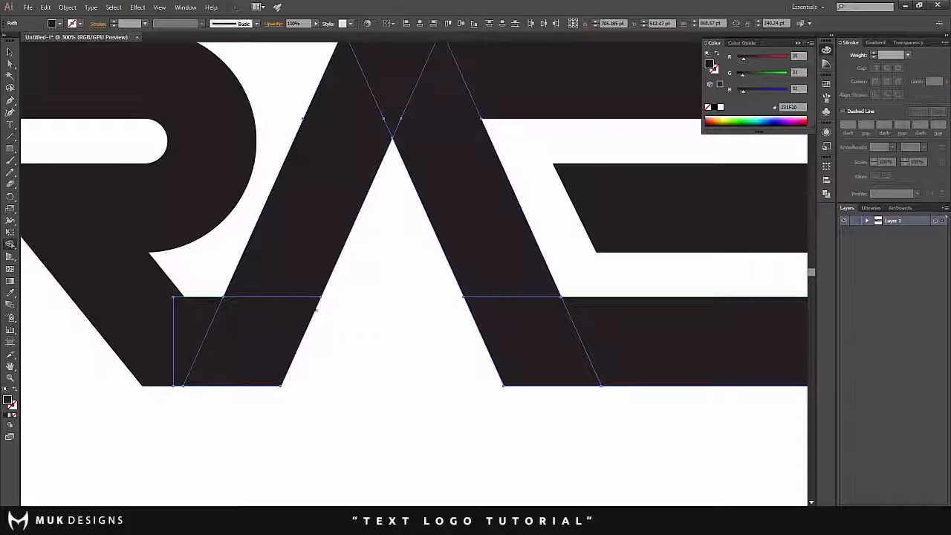
{"action": "left_click", "coordinate": [10, 54]}
{"action": "left_click", "coordinate": [344, 262]}
{"action": "scroll", "coordinate": [353, 267], "scroll_direction": "down", "scroll_amount": 5}
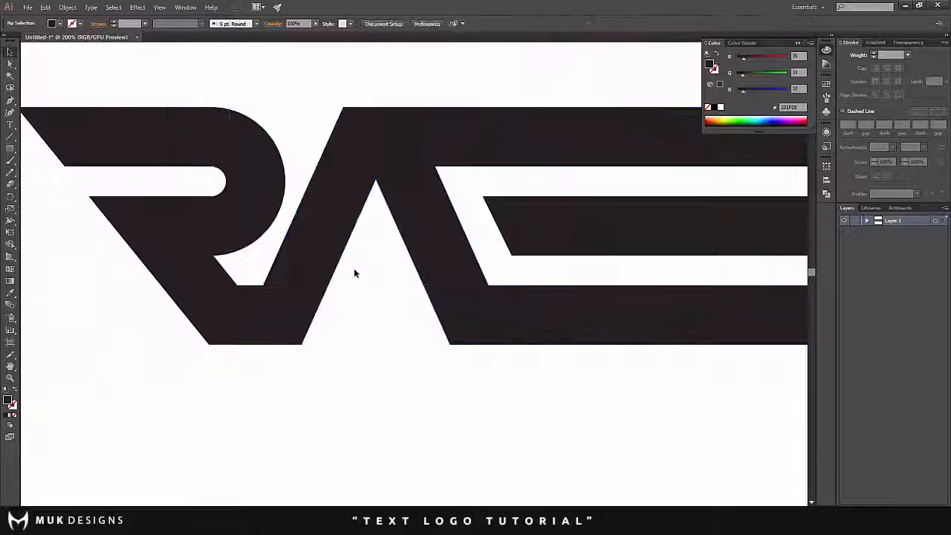
- Place a copy of the A's second leg across the three bars, past the slanted start of the middle bar
{"action": "scroll", "coordinate": [297, 191], "scroll_direction": "up", "scroll_amount": 2}
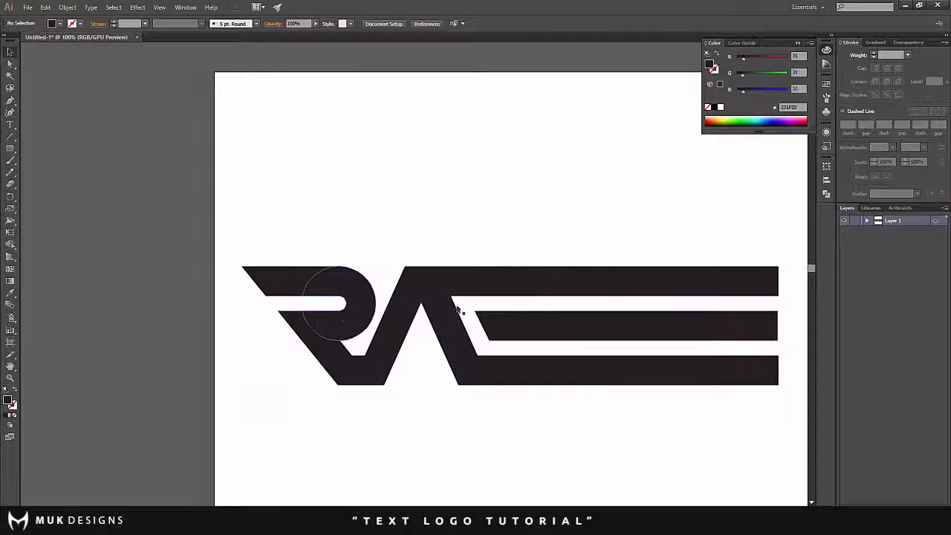
{"action": "scroll", "coordinate": [483, 301], "scroll_direction": "up", "scroll_amount": 1}
{"action": "scroll", "coordinate": [491, 296], "scroll_direction": "down", "scroll_amount": 1}
{"action": "scroll", "coordinate": [494, 304], "scroll_direction": "up", "scroll_amount": 1}
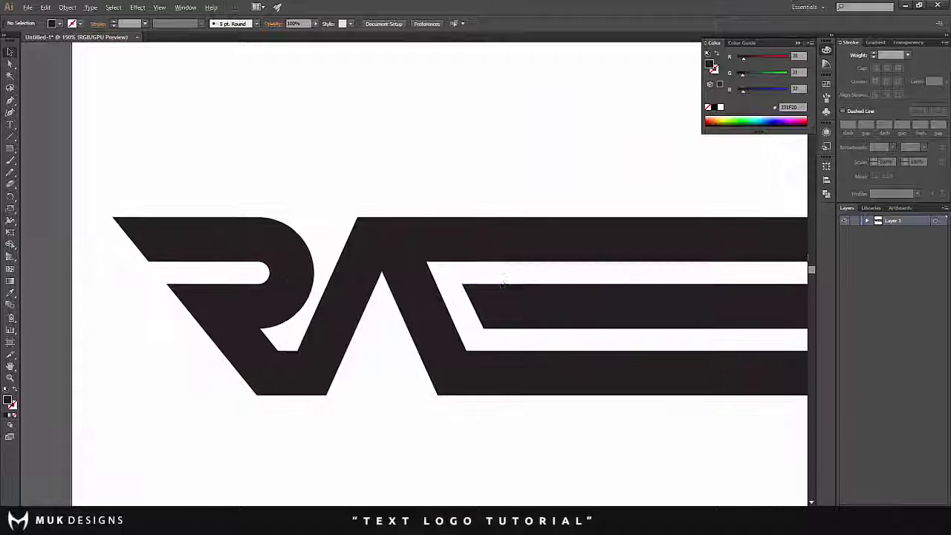
{"action": "scroll", "coordinate": [483, 306], "scroll_direction": "up", "scroll_amount": 1}
{"action": "scroll", "coordinate": [451, 312], "scroll_direction": "down", "scroll_amount": 3}
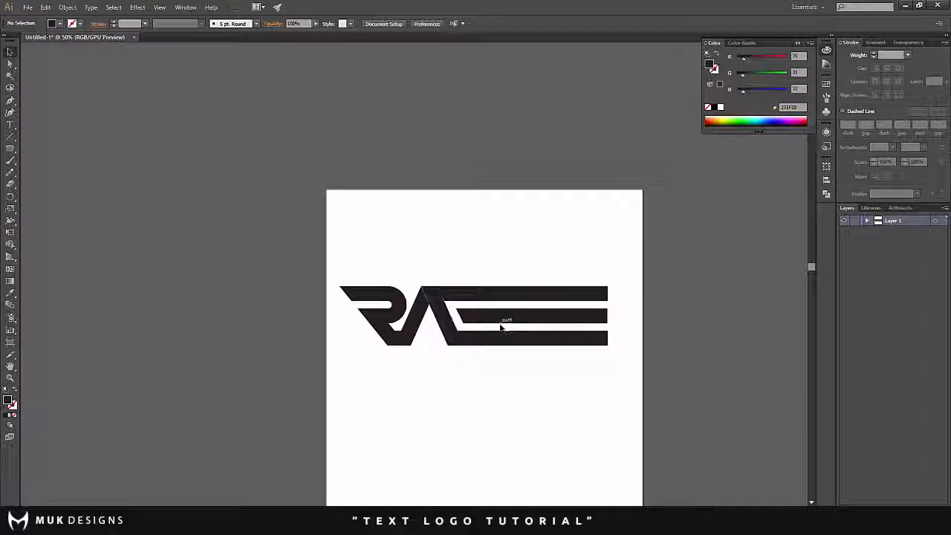
{"action": "scroll", "coordinate": [398, 314], "scroll_direction": "up", "scroll_amount": 4}
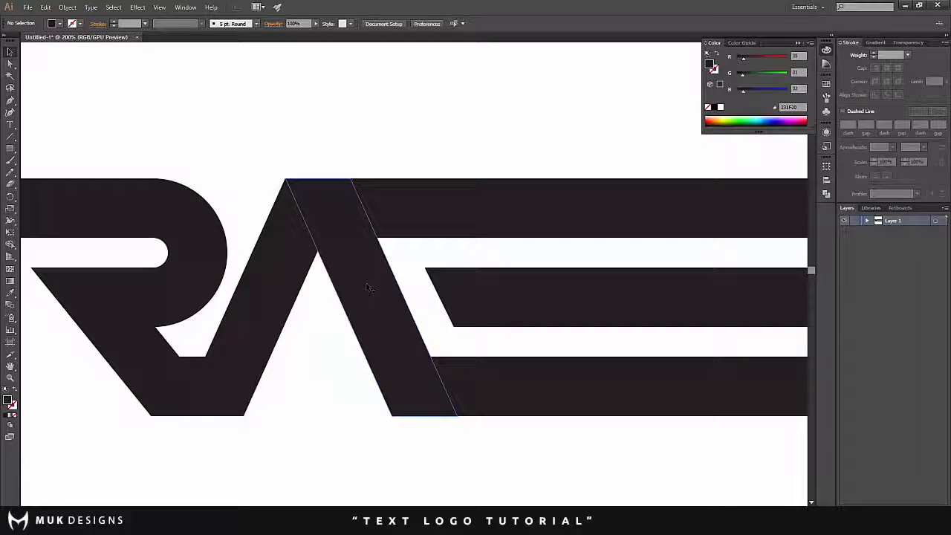
{"action": "left_click_drag", "start_coordinate": [367, 288], "coordinate": [554, 290]}
{"action": "scroll", "coordinate": [539, 292], "scroll_direction": "down", "scroll_amount": 3}
{"action": "left_click", "coordinate": [516, 348]}
{"action": "scroll", "coordinate": [511, 280], "scroll_direction": "up", "scroll_amount": 4}
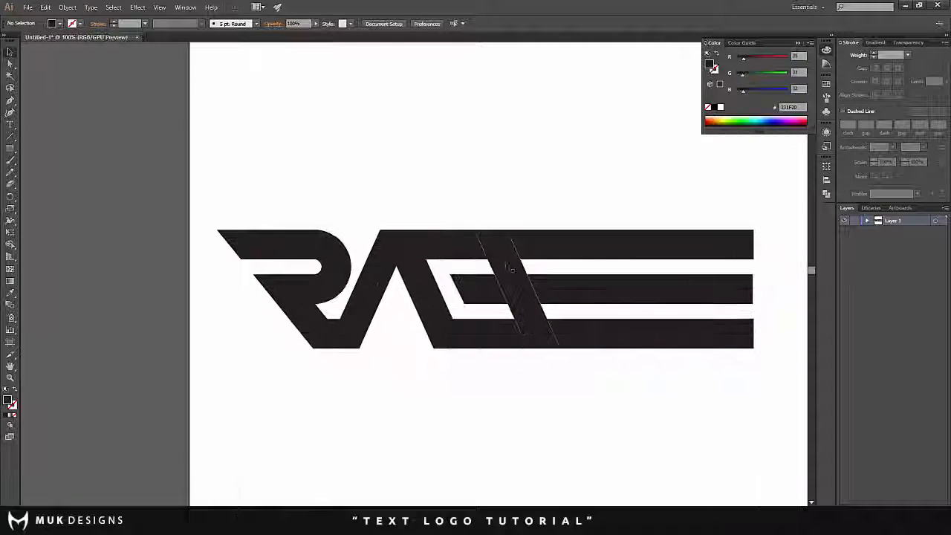
- Give the A's second leg a 6 pt white stroke aligned to the outside
{"action": "scroll", "coordinate": [498, 269], "scroll_direction": "down", "scroll_amount": 2}
{"action": "scroll", "coordinate": [462, 263], "scroll_direction": "up", "scroll_amount": 1}
{"action": "scroll", "coordinate": [452, 252], "scroll_direction": "down", "scroll_amount": 1}
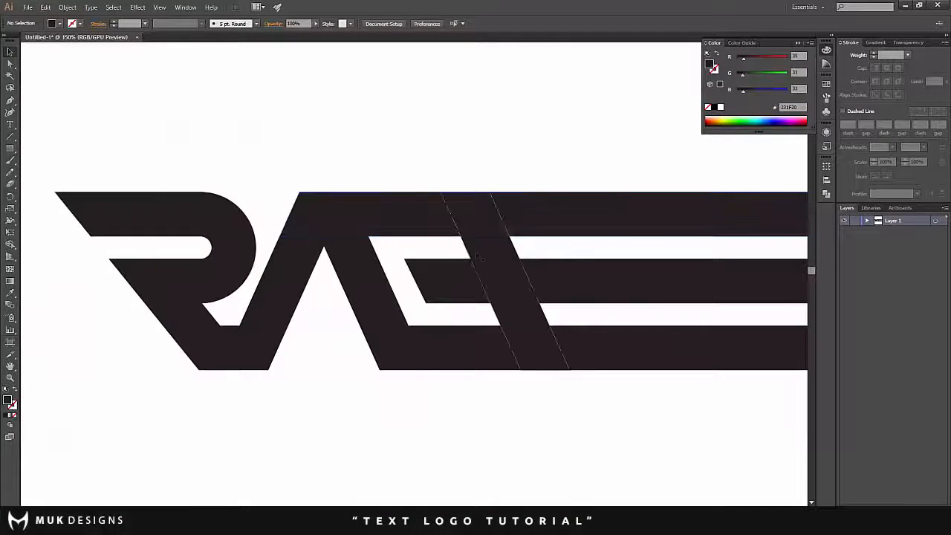
{"action": "left_click", "coordinate": [494, 275]}
{"action": "left_click", "coordinate": [364, 264]}
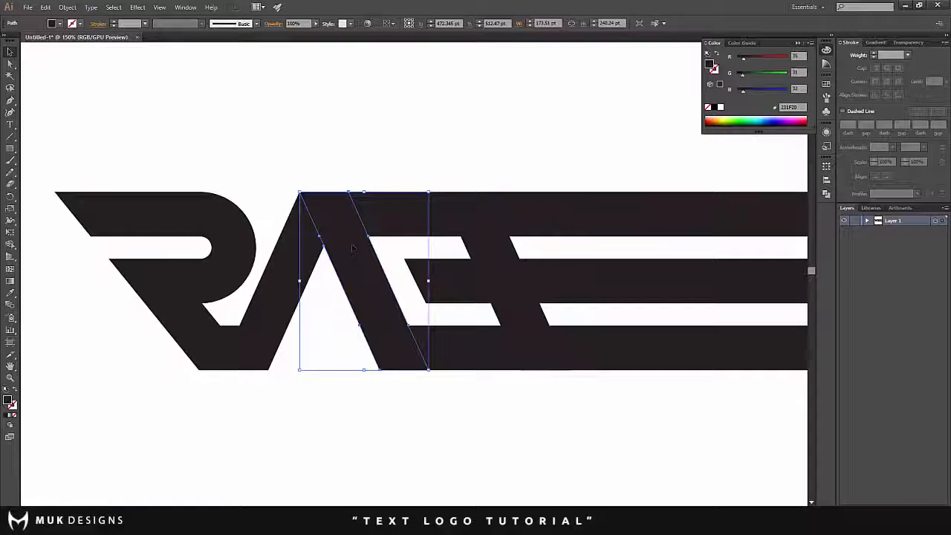
{"action": "left_click", "coordinate": [875, 54]}
{"action": "left_click", "coordinate": [875, 54]}
{"action": "left_click", "coordinate": [875, 54]}
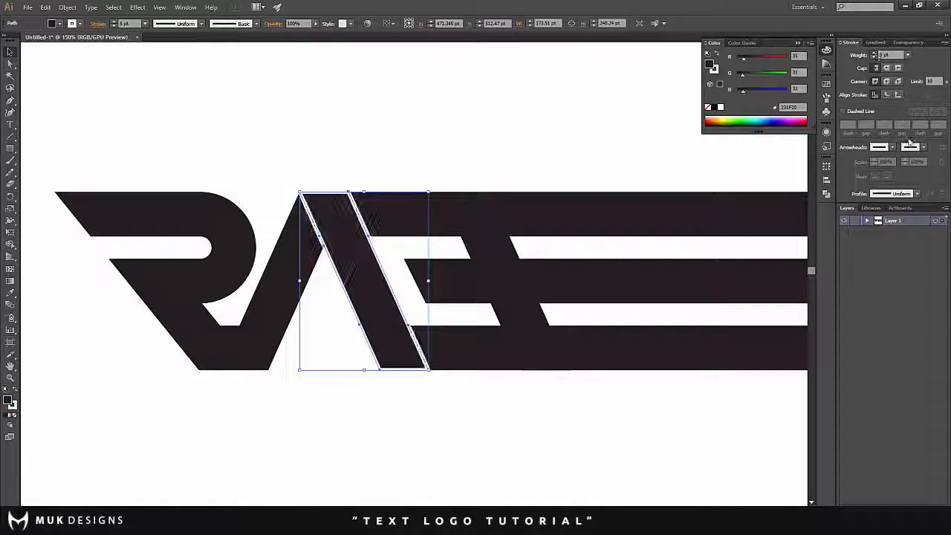
{"action": "left_click", "coordinate": [875, 54]}
{"action": "left_click", "coordinate": [897, 95]}
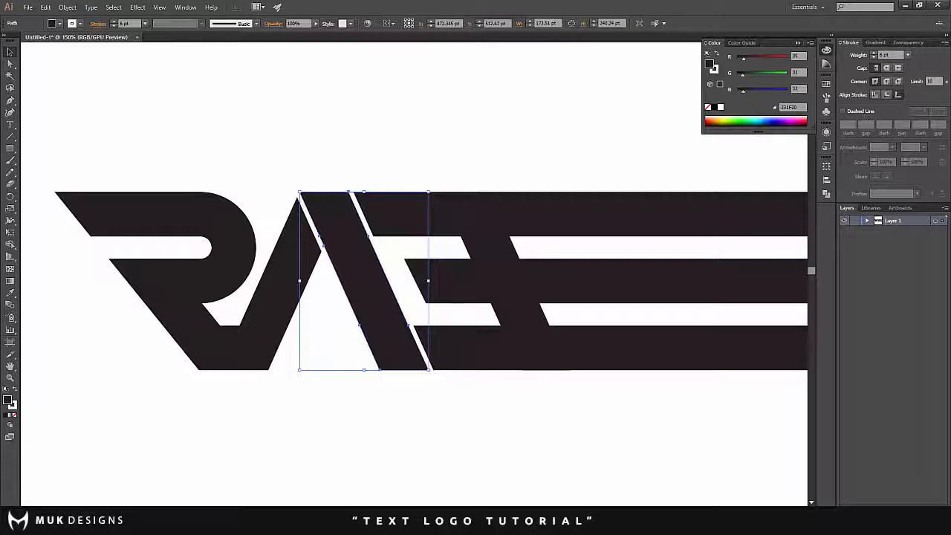
{"action": "left_click", "coordinate": [867, 221]}
{"action": "left_click", "coordinate": [867, 221]}
{"action": "left_click", "coordinate": [340, 290]}
{"action": "left_click", "coordinate": [347, 291]}
{"action": "left_click", "coordinate": [414, 221]}
{"action": "left_click", "coordinate": [483, 281]}
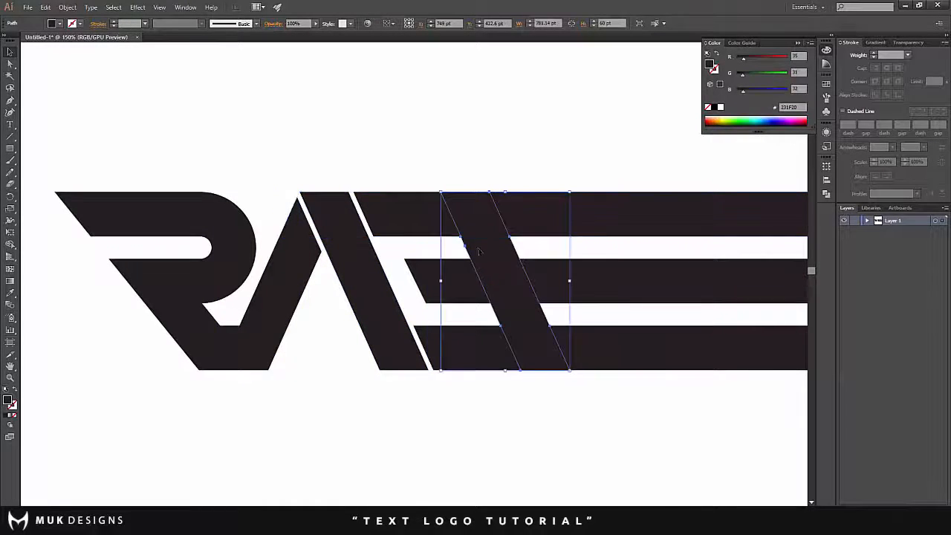
{"action": "left_click", "coordinate": [417, 278]}
- Increase the white stroke on the A's second leg to 14 pt
{"action": "left_click", "coordinate": [363, 273]}
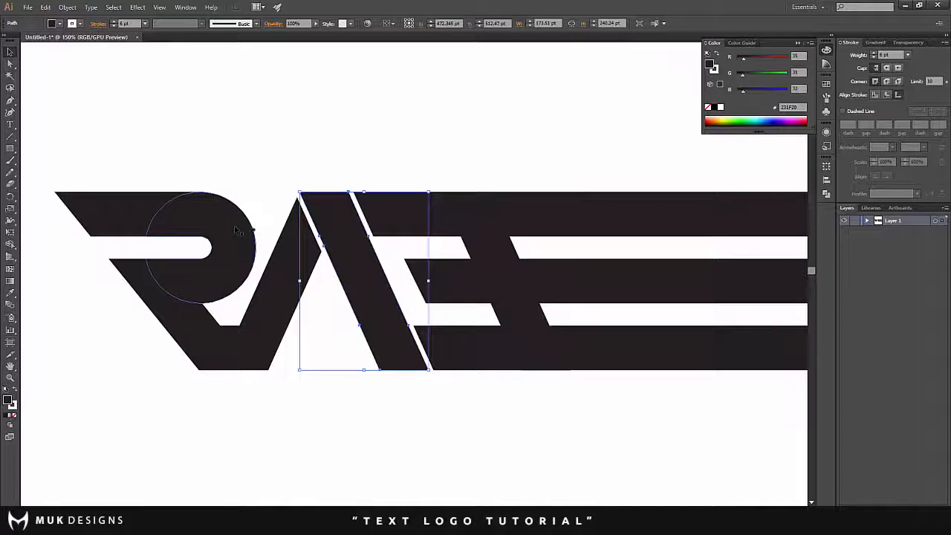
{"action": "scroll", "coordinate": [323, 227], "scroll_direction": "up", "scroll_amount": 1}
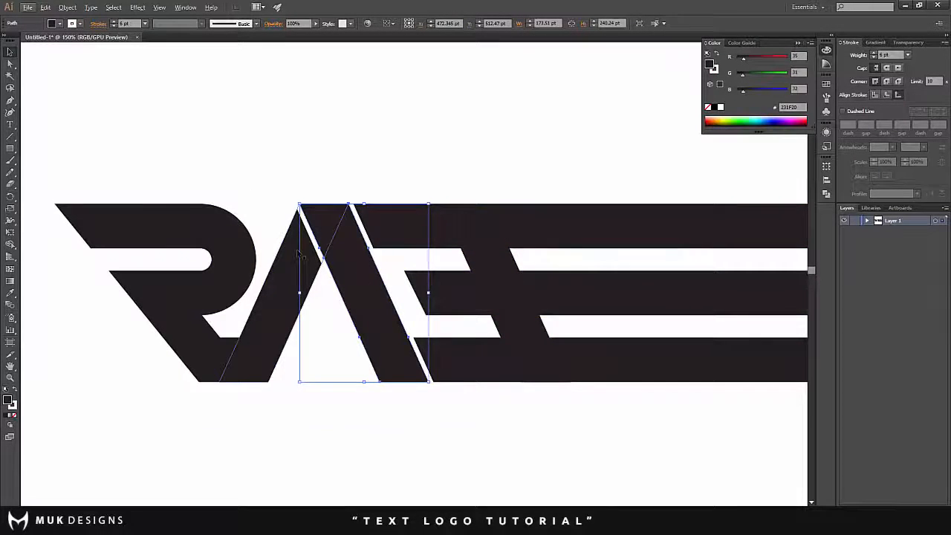
{"action": "scroll", "coordinate": [300, 254], "scroll_direction": "up", "scroll_amount": 1}
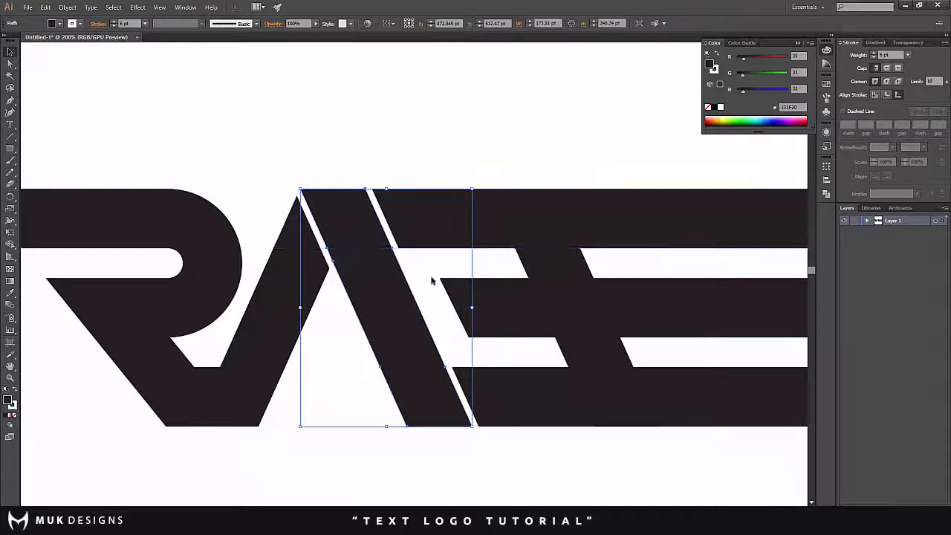
{"action": "scroll", "coordinate": [405, 293], "scroll_direction": "down", "scroll_amount": 2}
{"action": "scroll", "coordinate": [396, 288], "scroll_direction": "up", "scroll_amount": 1}
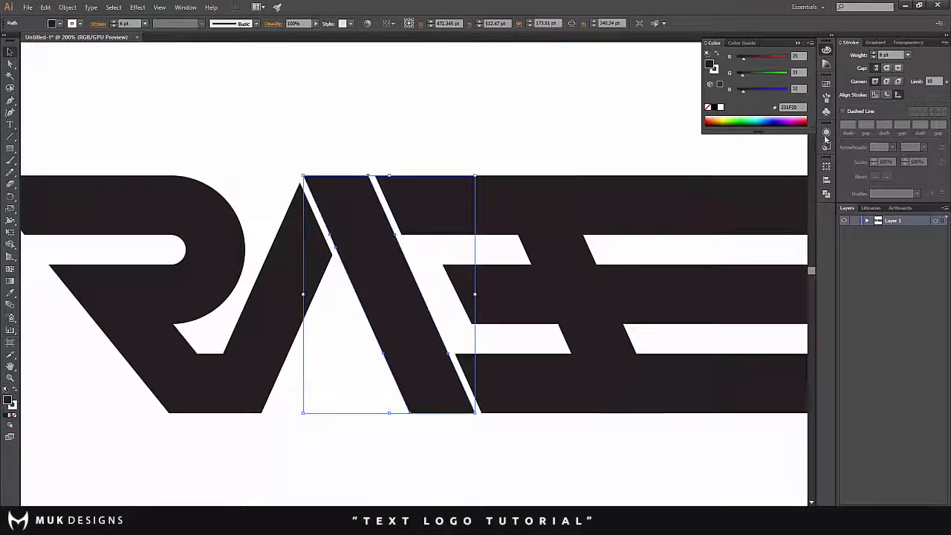
{"action": "left_click", "coordinate": [875, 53]}
{"action": "left_click", "coordinate": [874, 54]}
{"action": "left_click", "coordinate": [875, 54]}
{"action": "left_click", "coordinate": [874, 53]}
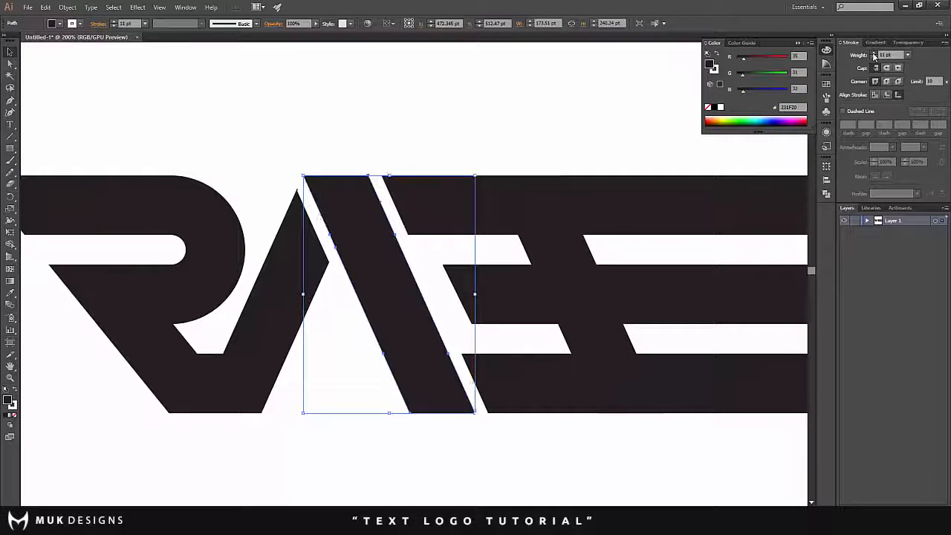
{"action": "left_click", "coordinate": [874, 53]}
{"action": "left_click", "coordinate": [874, 54]}
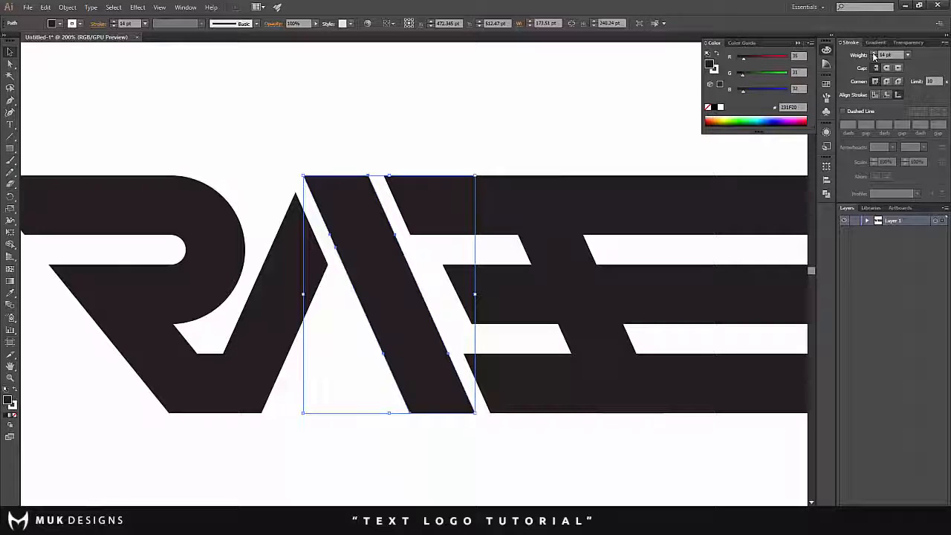
- Convert the leg's white stroke to a shape with Outline Stroke and add the top bar to the selection
{"action": "left_click", "coordinate": [67, 6]}
{"action": "mouse_move", "coordinate": [104, 207]}
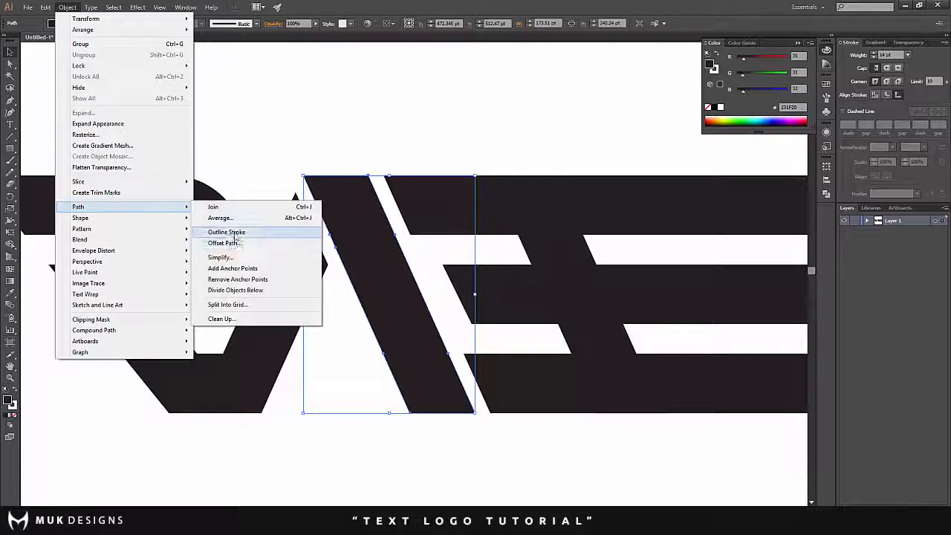
{"action": "left_click", "coordinate": [235, 232]}
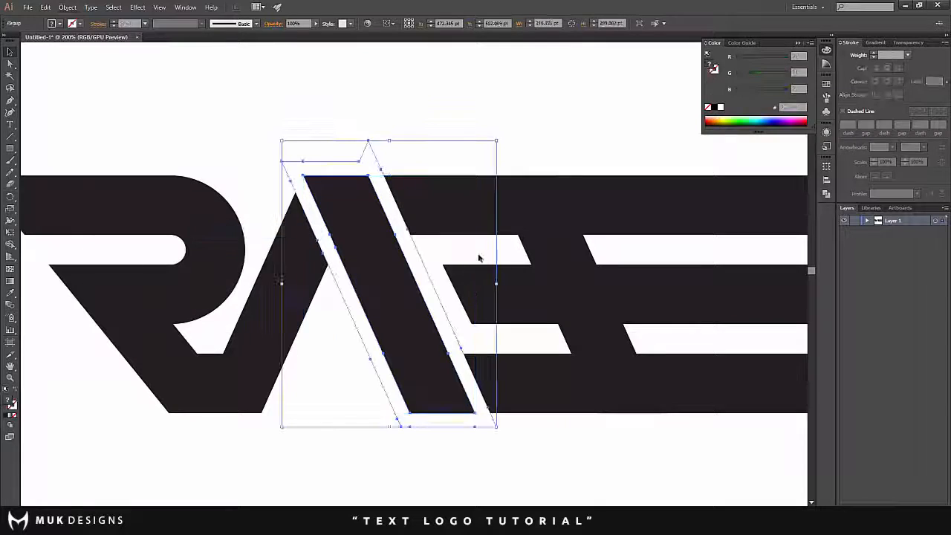
{"action": "left_click", "coordinate": [434, 213], "text": "shift"}
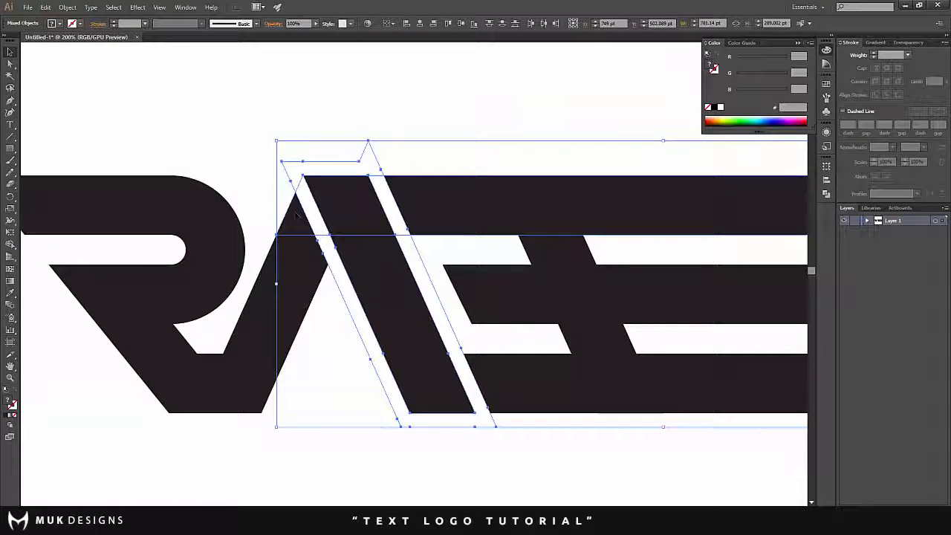
- Cut away the outlined stroke with Shape Builder and fill the gap at the A's apex, leaving a slanted gap before the top bar
{"action": "left_click", "coordinate": [10, 245]}
{"action": "left_click", "coordinate": [329, 168], "text": "alt"}
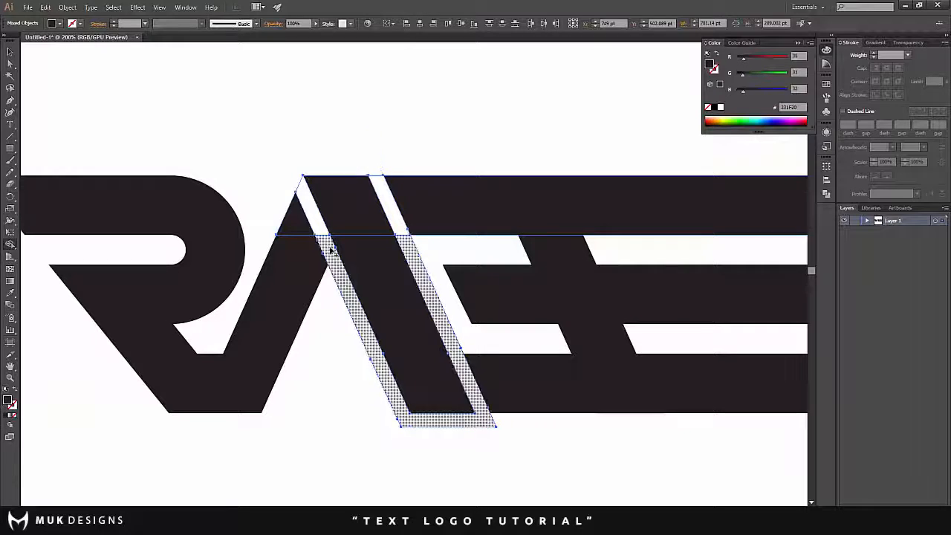
{"action": "left_click", "coordinate": [344, 272], "text": "alt"}
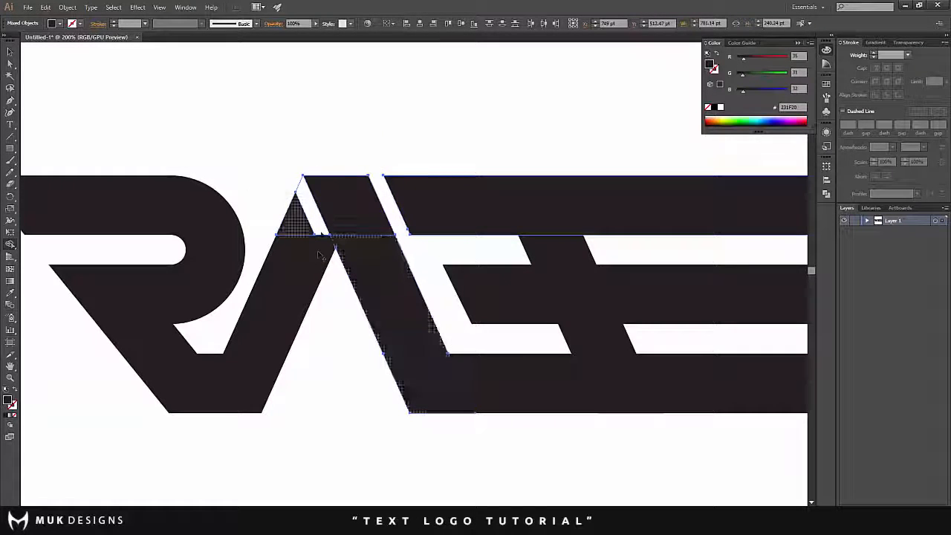
{"action": "left_click", "coordinate": [306, 223]}
{"action": "key", "text": "v"}
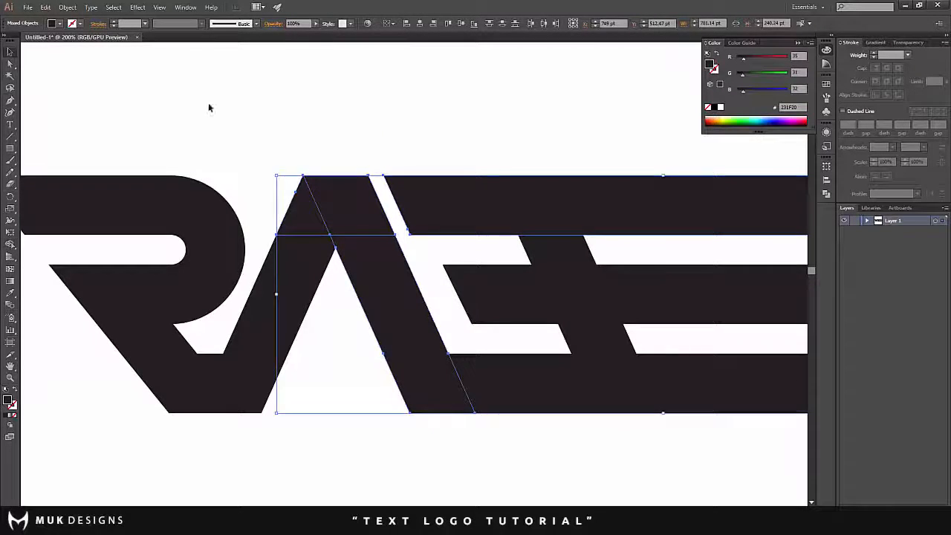
{"action": "left_click", "coordinate": [208, 102]}
- Shorten the middle bar so that its slanted end starts just past the slanted stem
{"action": "key", "text": "ctrl+0"}
{"action": "scroll", "coordinate": [387, 205], "scroll_direction": "up", "scroll_amount": 2}
{"action": "left_click", "coordinate": [394, 183]}
{"action": "scroll", "coordinate": [396, 184], "scroll_direction": "up", "scroll_amount": 1}
{"action": "scroll", "coordinate": [397, 186], "scroll_direction": "up", "scroll_amount": 1}
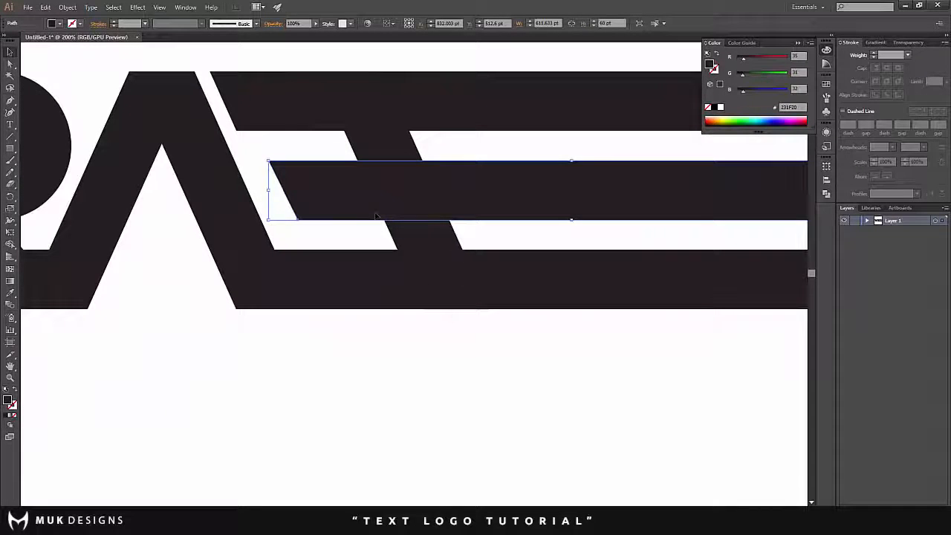
{"action": "left_click_drag", "start_coordinate": [271, 190], "coordinate": [444, 191]}
{"action": "left_click", "coordinate": [456, 153]}
{"action": "scroll", "coordinate": [396, 223], "scroll_direction": "up", "scroll_amount": 1}
- Move the slanted stem between the top and bottom bars about 17 pt towards the A
{"action": "left_click", "coordinate": [396, 223]}
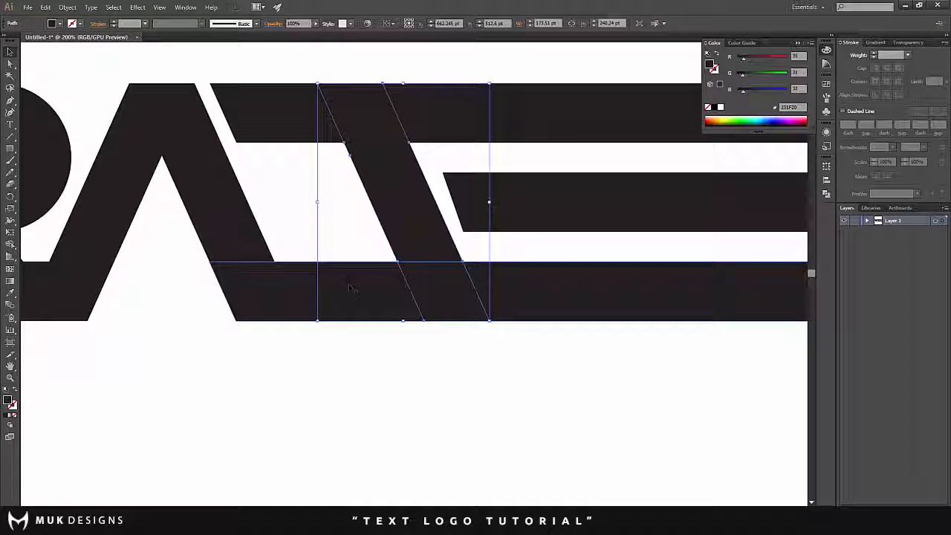
{"action": "left_click", "coordinate": [351, 239]}
{"action": "scroll", "coordinate": [392, 300], "scroll_direction": "down", "scroll_amount": 4}
{"action": "scroll", "coordinate": [373, 258], "scroll_direction": "up", "scroll_amount": 2}
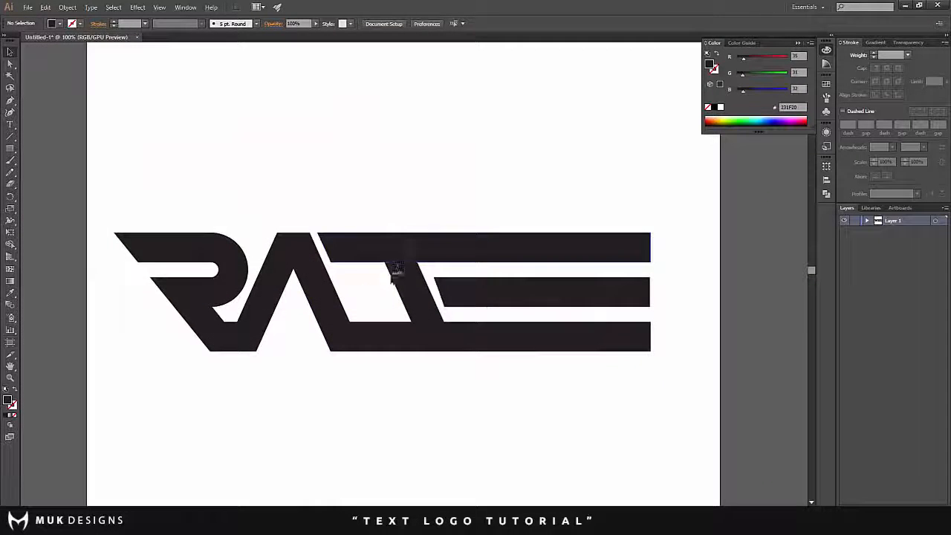
{"action": "scroll", "coordinate": [393, 287], "scroll_direction": "up", "scroll_amount": 1}
{"action": "left_click_drag", "start_coordinate": [434, 295], "coordinate": [426, 296]}
{"action": "key", "text": "Left"}
{"action": "key", "text": "Left"}
{"action": "key", "text": "Left"}
{"action": "key", "text": "Left"}
{"action": "key", "text": "Left"}
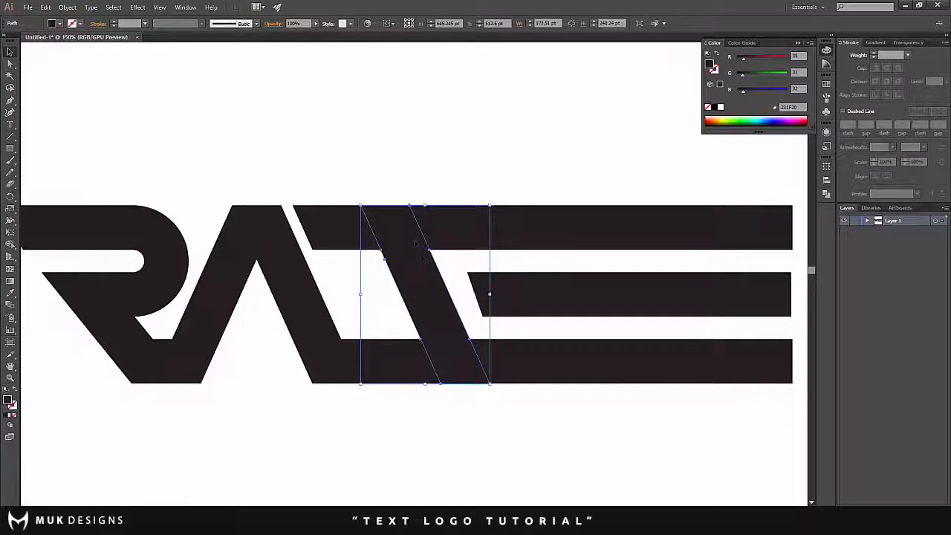
{"action": "left_click", "coordinate": [390, 137]}
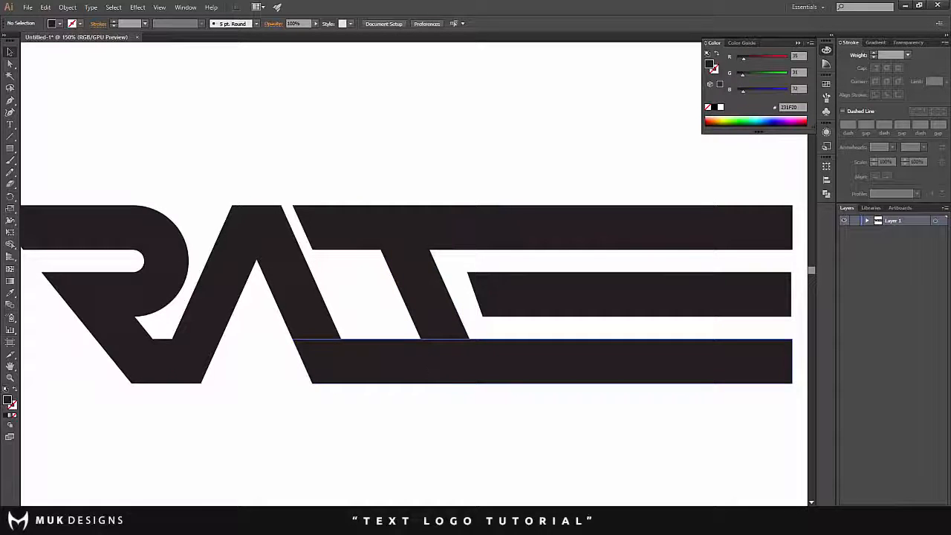
- Give the slanted stem a 14 pt white stroke aligned to the outside
{"action": "left_click", "coordinate": [437, 332]}
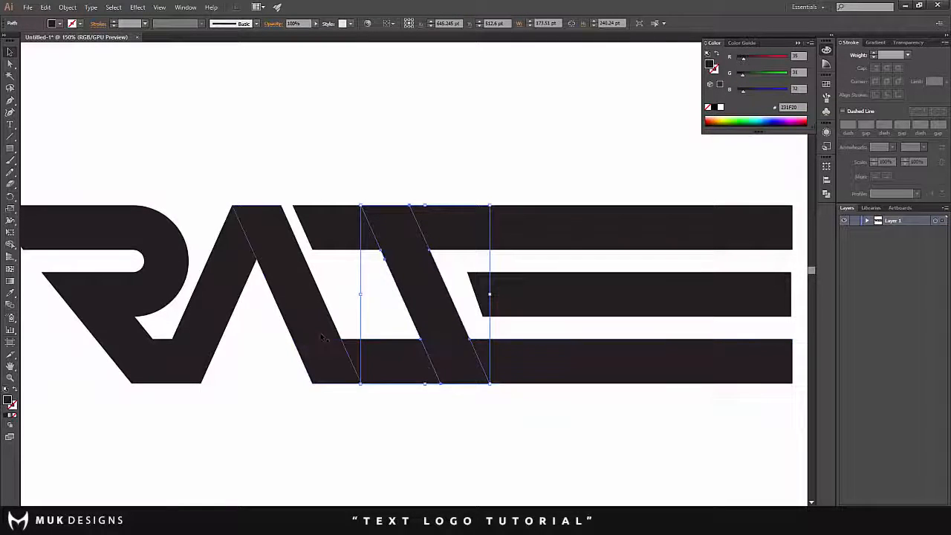
{"action": "left_click", "coordinate": [278, 327]}
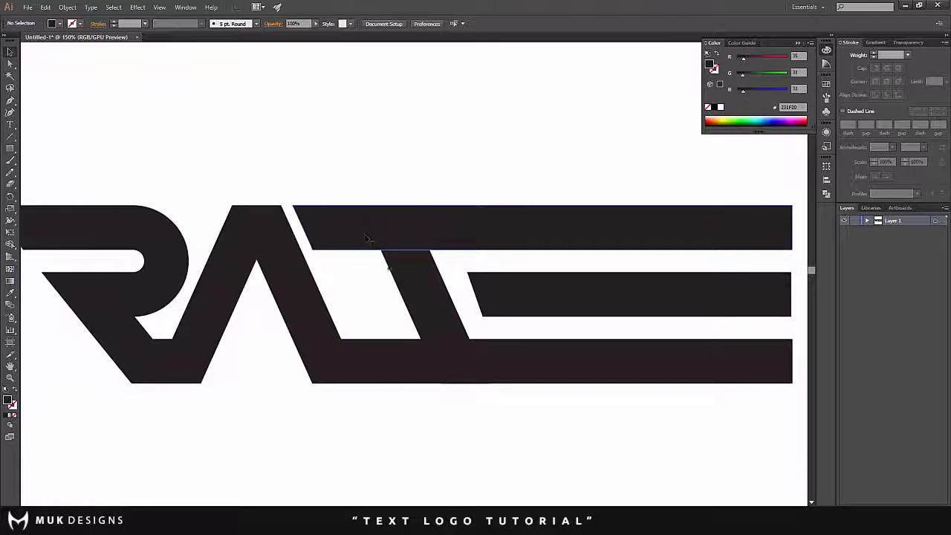
{"action": "left_click", "coordinate": [515, 360]}
{"action": "left_click", "coordinate": [439, 305]}
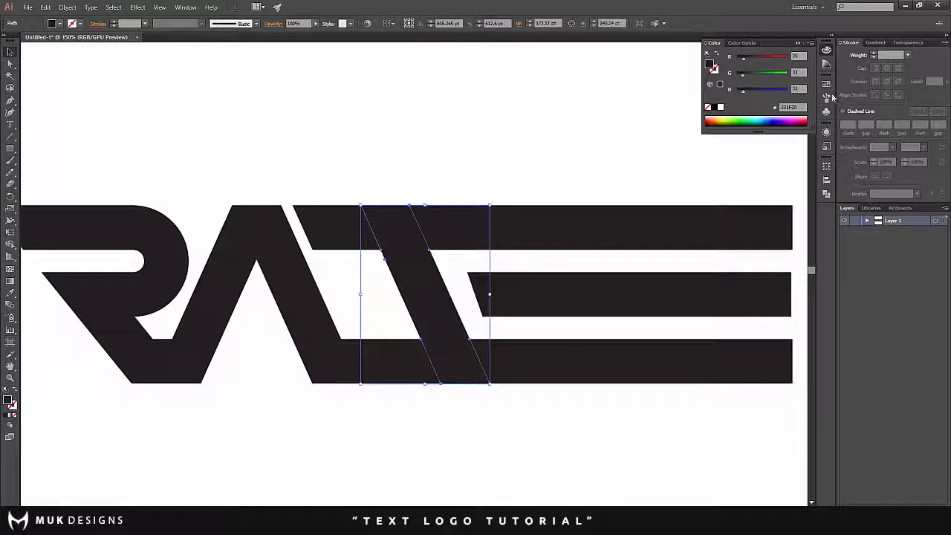
{"action": "left_click", "coordinate": [875, 55]}
{"action": "left_click", "coordinate": [874, 56]}
{"action": "left_click", "coordinate": [874, 56]}
{"action": "left_click", "coordinate": [874, 56]}
{"action": "left_click", "coordinate": [874, 55]}
{"action": "left_click", "coordinate": [898, 94]}
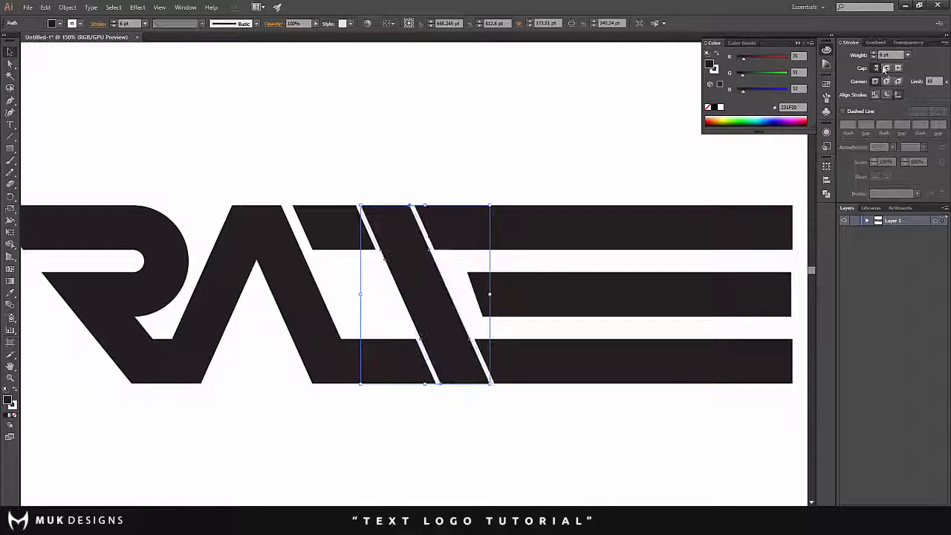
{"action": "left_click", "coordinate": [874, 55]}
{"action": "left_click", "coordinate": [874, 55]}
{"action": "left_click", "coordinate": [874, 55]}
{"action": "left_click", "coordinate": [874, 55]}
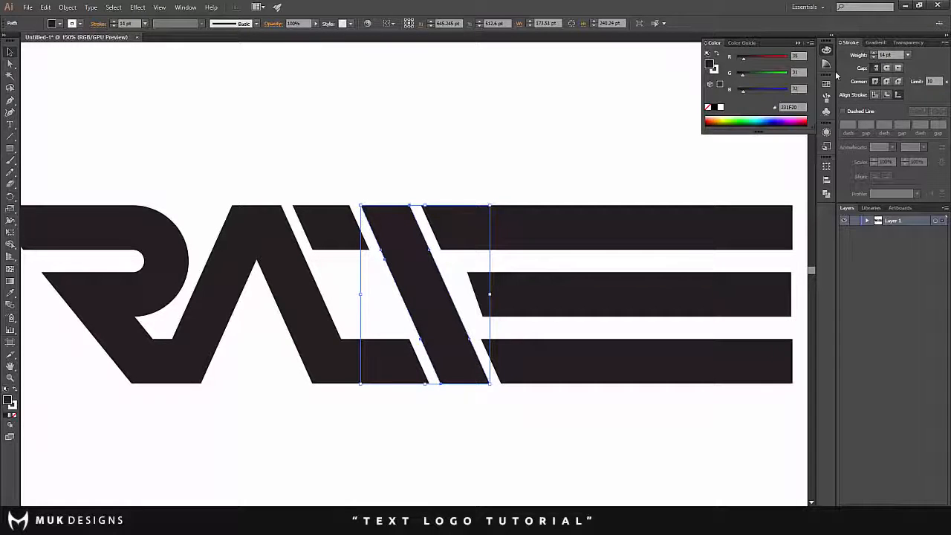
- Convert the stem's white stroke to a shape with Outline Stroke and add the bottom bar to the selection
{"action": "left_click", "coordinate": [67, 7]}
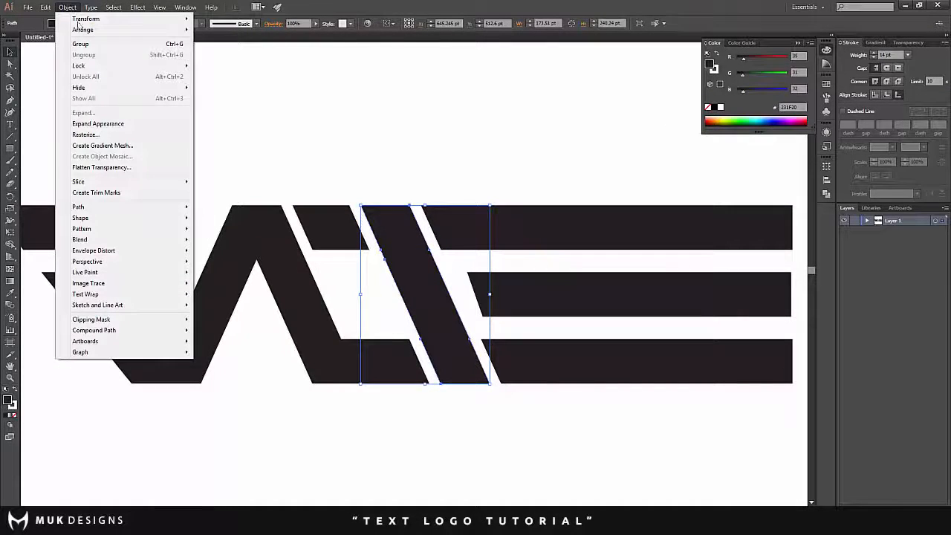
{"action": "mouse_move", "coordinate": [105, 207]}
{"action": "left_click", "coordinate": [226, 229]}
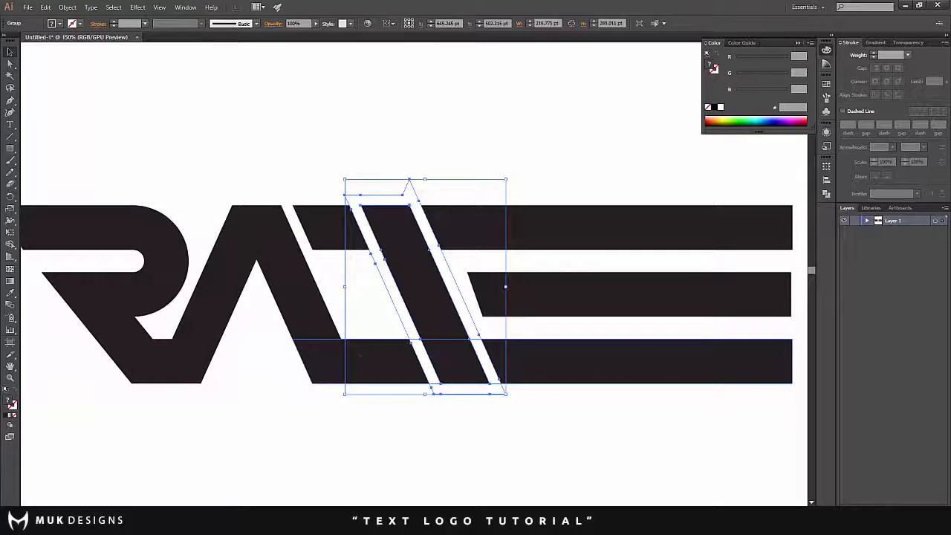
- Remove the stem's outlined stroke areas with Shape Builder, cutting slanted gaps into the bottom bar on both sides of the stem
{"action": "left_click", "coordinate": [10, 244]}
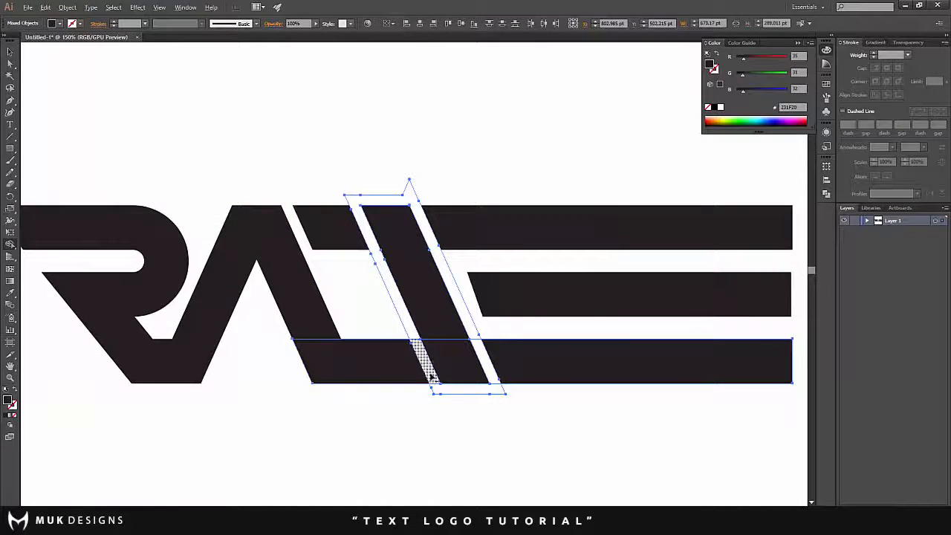
{"action": "left_click", "coordinate": [432, 377], "text": "alt"}
{"action": "left_click", "coordinate": [439, 389], "text": "alt"}
{"action": "left_click", "coordinate": [465, 320], "text": "alt"}
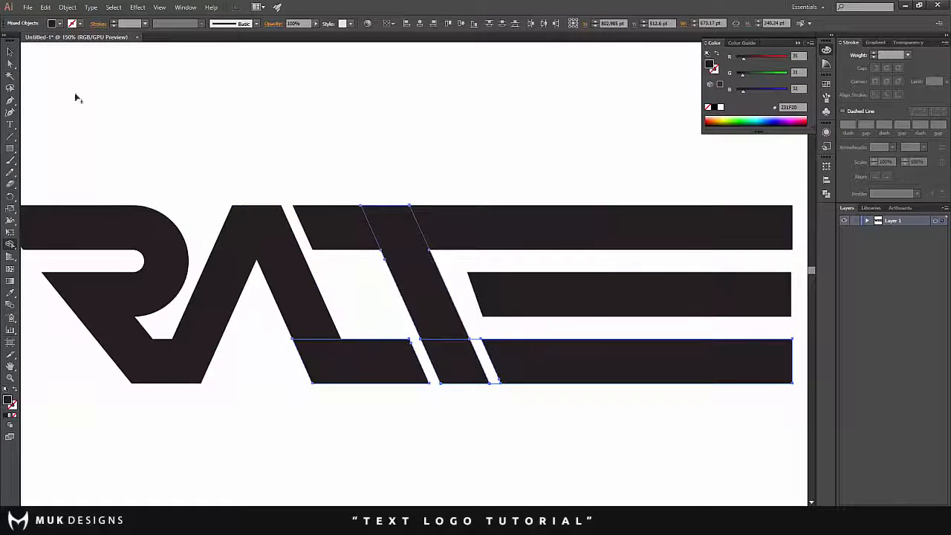
{"action": "left_click", "coordinate": [10, 52]}
{"action": "left_click", "coordinate": [50, 78]}
- Fill the gap after the stem's foot with Shape Builder so the stem joins the remaining length of the bottom bar
{"action": "left_click", "coordinate": [492, 376]}
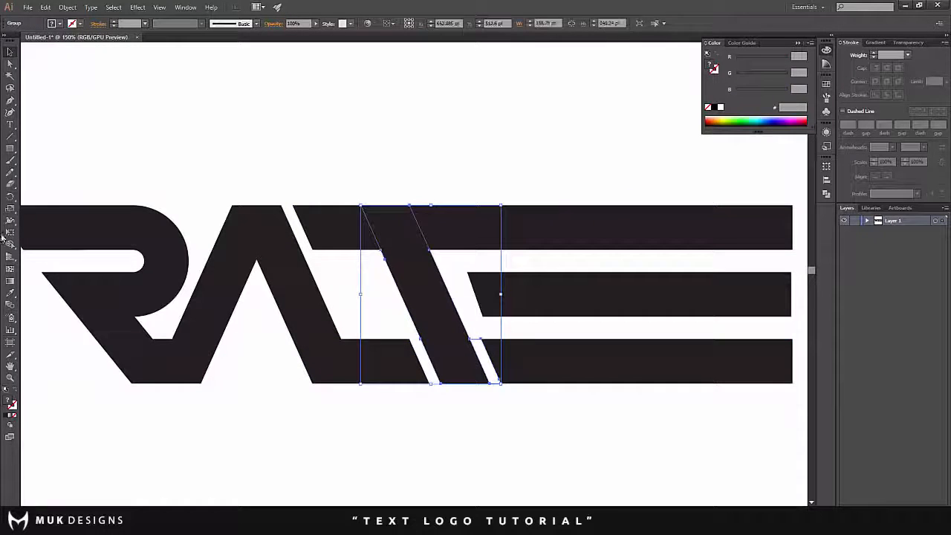
{"action": "left_click", "coordinate": [10, 244]}
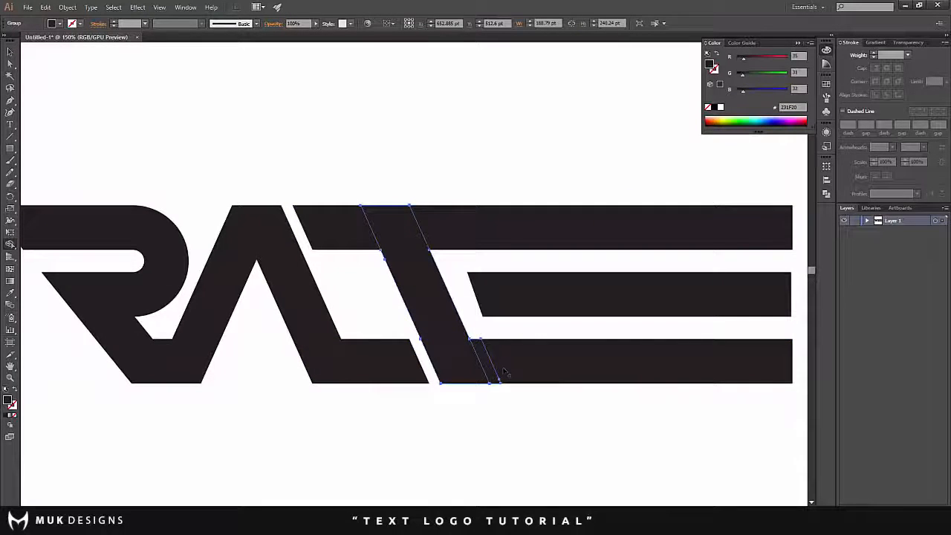
{"action": "left_click", "coordinate": [10, 52]}
{"action": "left_click", "coordinate": [271, 154]}
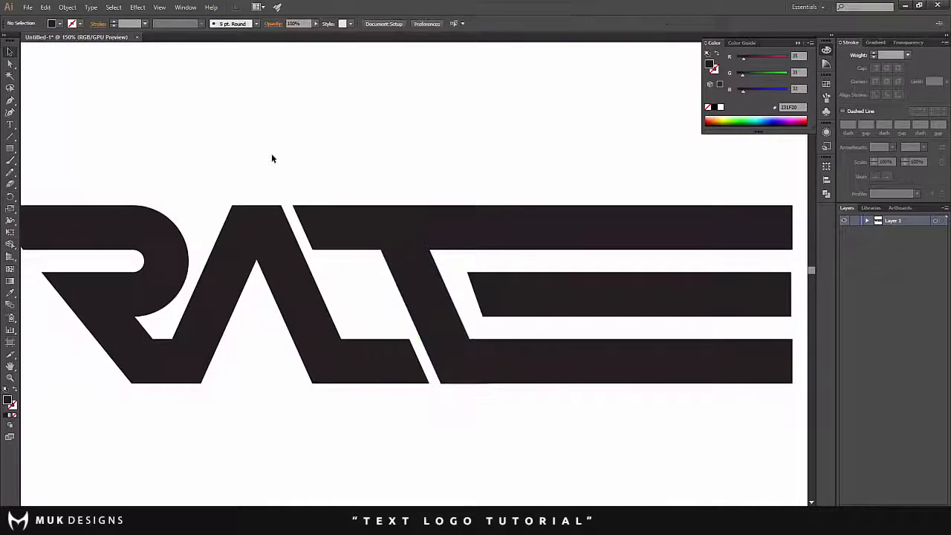
- Examine the whole logo and the gaps and joins between the letters at different magnifications
{"action": "scroll", "coordinate": [271, 155], "scroll_direction": "down", "scroll_amount": 2}
{"action": "scroll", "coordinate": [211, 130], "scroll_direction": "up", "scroll_amount": 2}
{"action": "scroll", "coordinate": [227, 149], "scroll_direction": "up", "scroll_amount": 2}
{"action": "scroll", "coordinate": [294, 201], "scroll_direction": "down", "scroll_amount": 2}
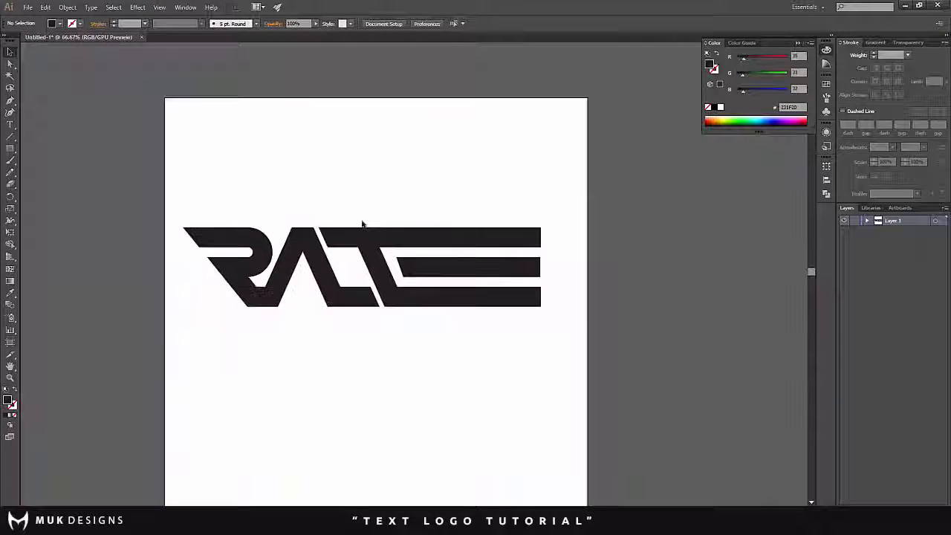
{"action": "scroll", "coordinate": [294, 201], "scroll_direction": "up", "scroll_amount": 1}
{"action": "scroll", "coordinate": [419, 212], "scroll_direction": "up", "scroll_amount": 1}
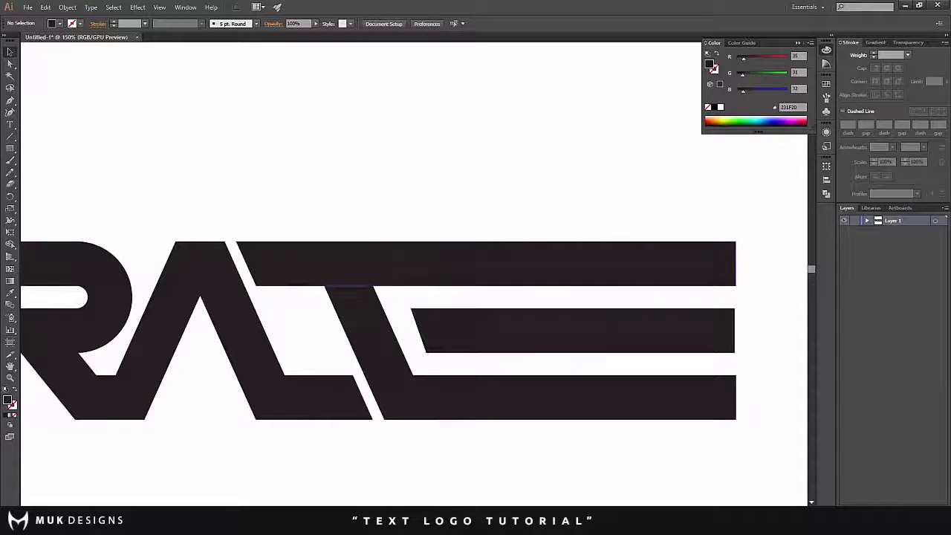
{"action": "scroll", "coordinate": [476, 259], "scroll_direction": "down", "scroll_amount": 2}
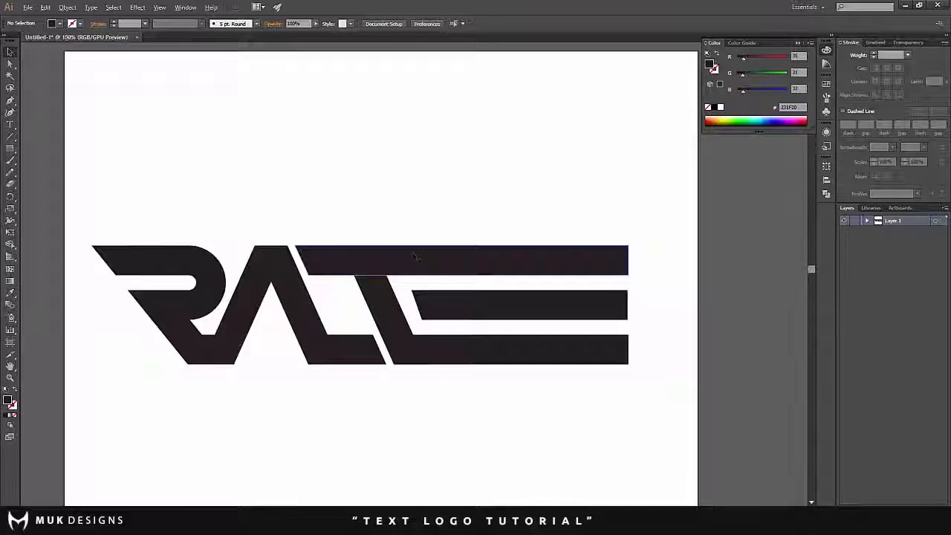
{"action": "scroll", "coordinate": [421, 238], "scroll_direction": "up", "scroll_amount": 2}
{"action": "scroll", "coordinate": [414, 315], "scroll_direction": "down", "scroll_amount": 2}
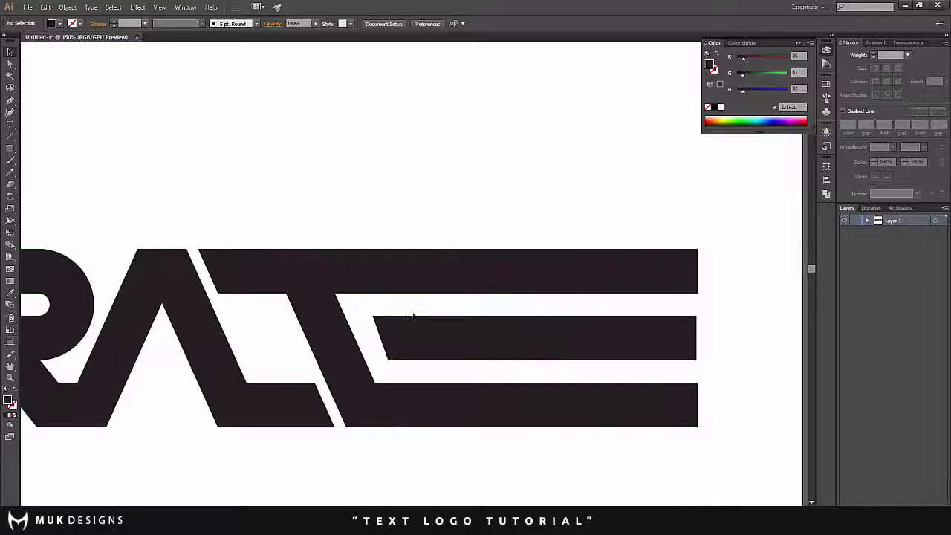
- Draw a circle 240.24 pt in diameter near the end of the bars, spanning the full height of all three
{"action": "left_click", "coordinate": [11, 244]}
{"action": "left_click", "coordinate": [13, 150]}
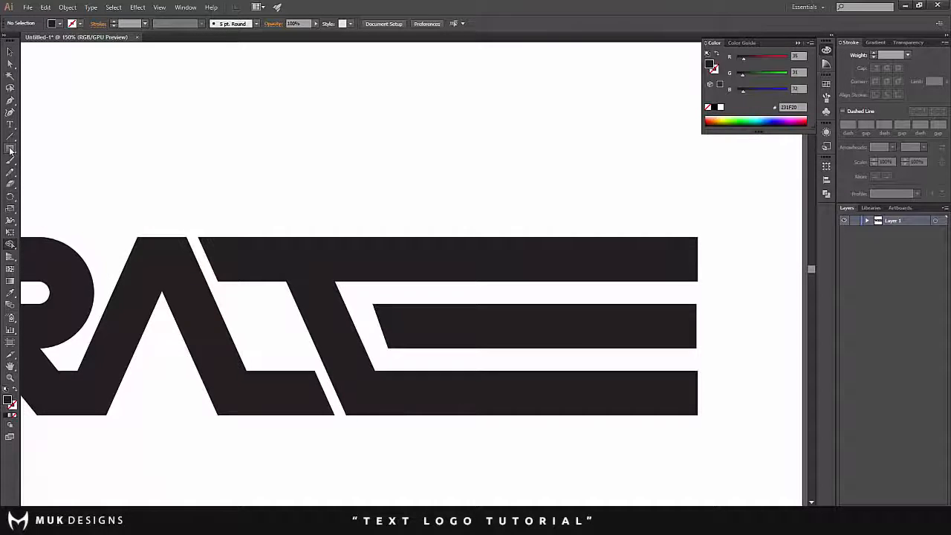
{"action": "left_click_drag", "start_coordinate": [10, 149], "coordinate": [37, 179]}
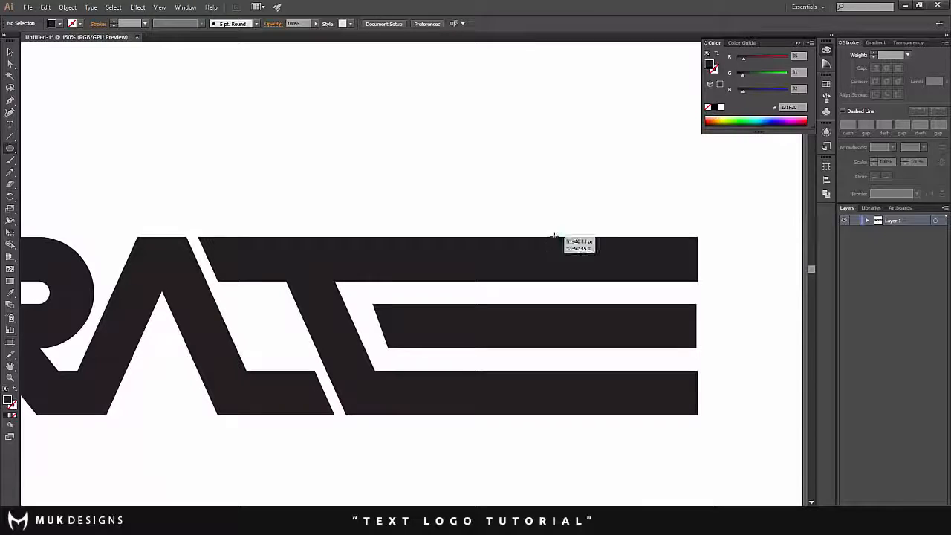
{"action": "left_click_drag", "start_coordinate": [554, 237], "coordinate": [645, 416]}
{"action": "key", "text": "v"}
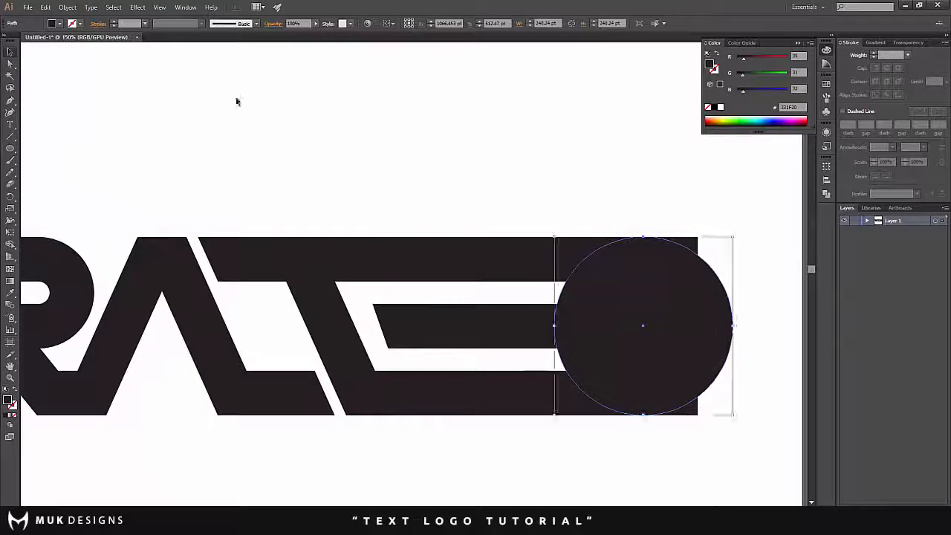
- Move the circle back along the bars to an X position of 947.12 pt, level with them
{"action": "left_click", "coordinate": [237, 101]}
{"action": "left_click_drag", "start_coordinate": [637, 299], "coordinate": [549, 300]}
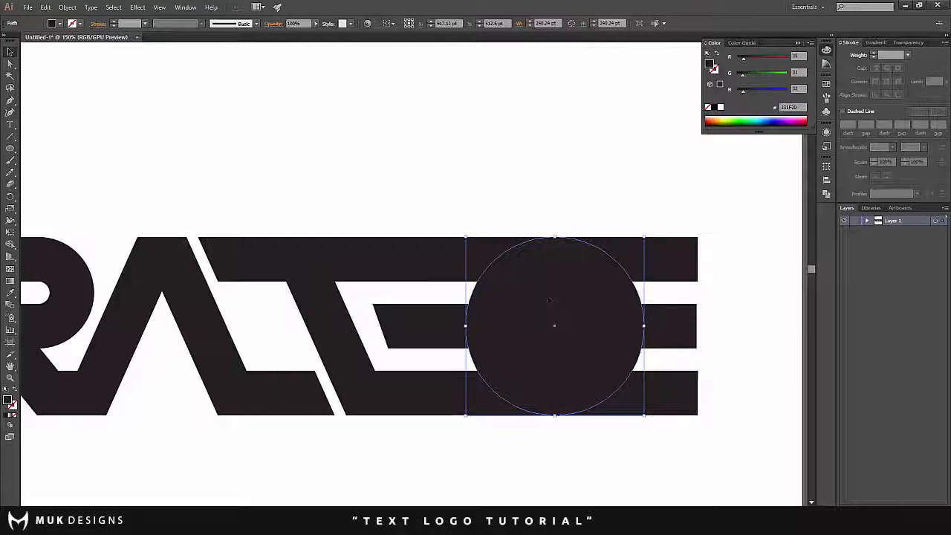
{"action": "left_click", "coordinate": [528, 158]}
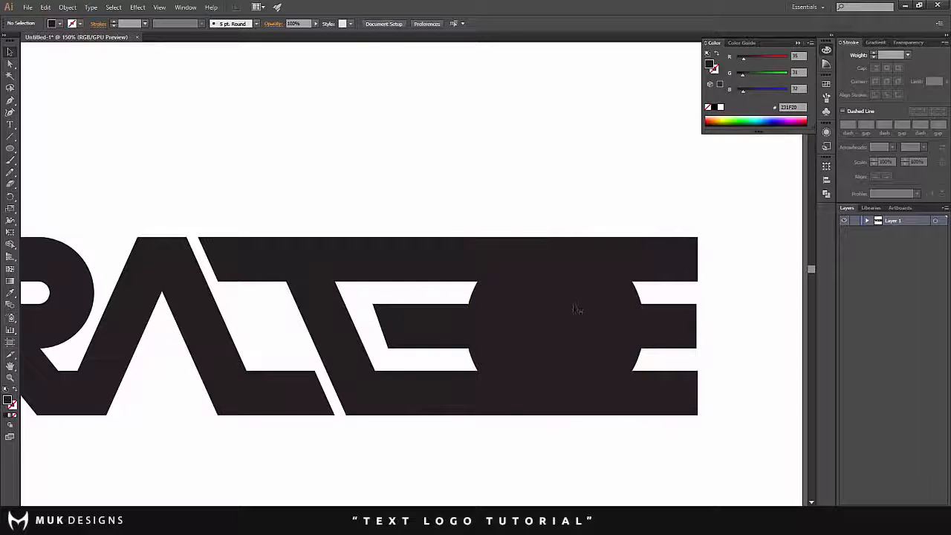
- Reduce the opacity of the circle over the bars to 26%
{"action": "left_click", "coordinate": [578, 309]}
{"action": "left_click", "coordinate": [313, 27]}
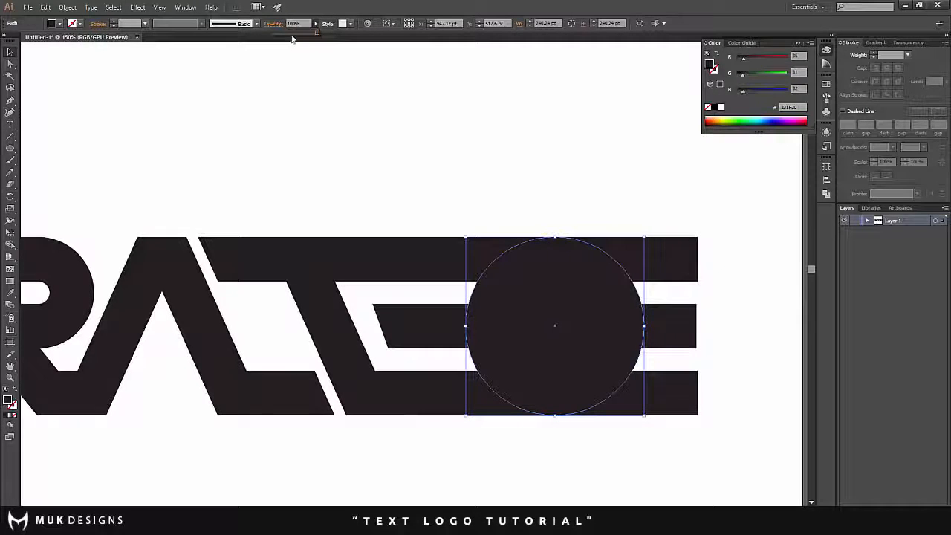
{"action": "left_click_drag", "start_coordinate": [313, 35], "coordinate": [285, 36]}
{"action": "left_click", "coordinate": [312, 78]}
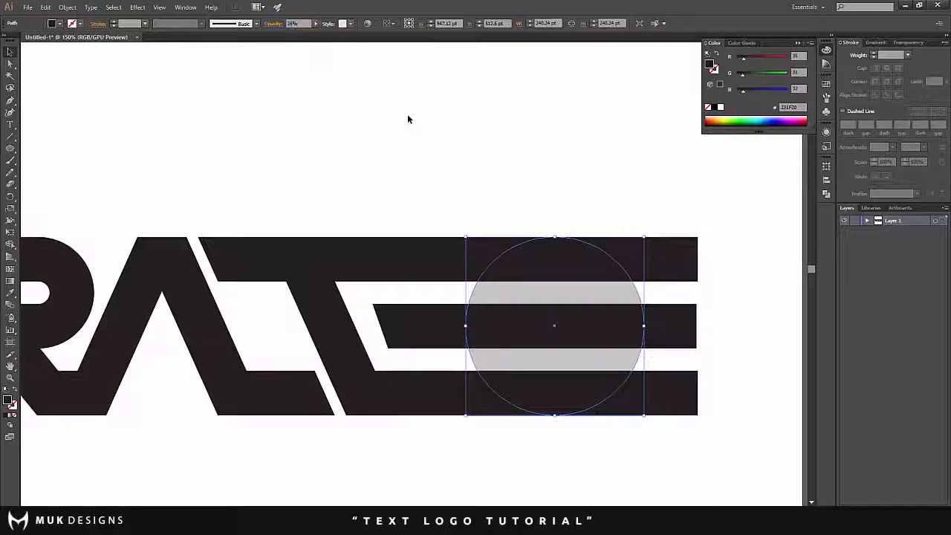
{"action": "left_click", "coordinate": [409, 116]}
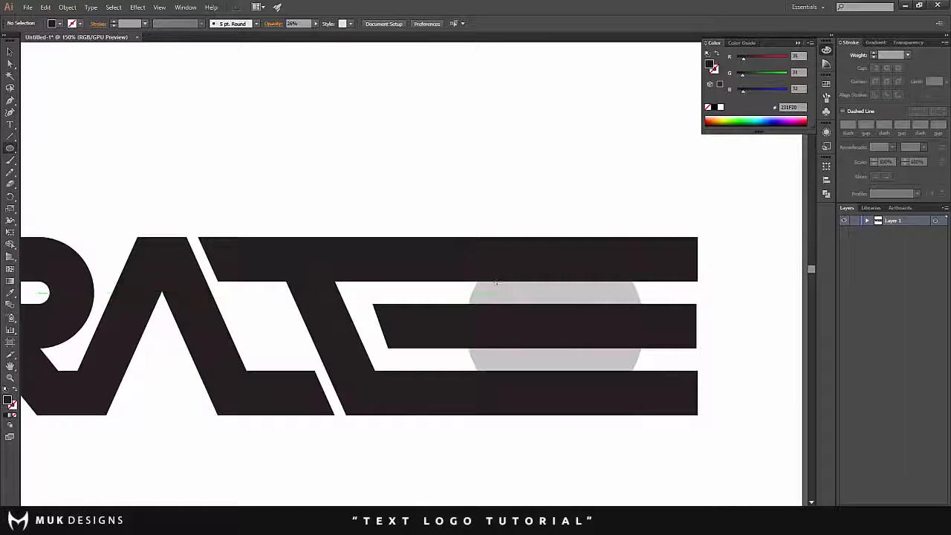
- Draw a second circle about 120 pt in diameter between the top and bottom bars and centre it inside the large circle
{"action": "left_click_drag", "start_coordinate": [467, 289], "coordinate": [535, 367]}
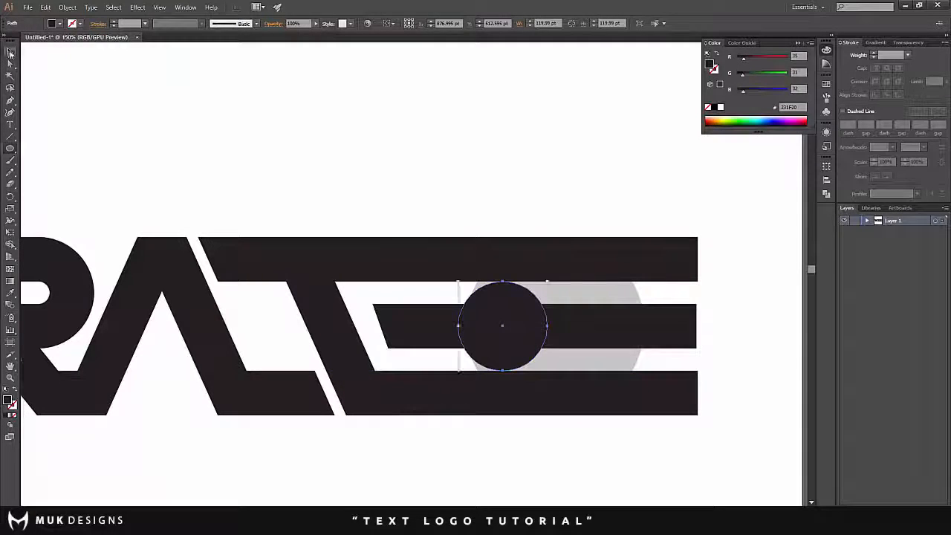
{"action": "left_click", "coordinate": [10, 53]}
{"action": "left_click", "coordinate": [423, 358]}
{"action": "left_click_drag", "start_coordinate": [507, 306], "coordinate": [561, 308]}
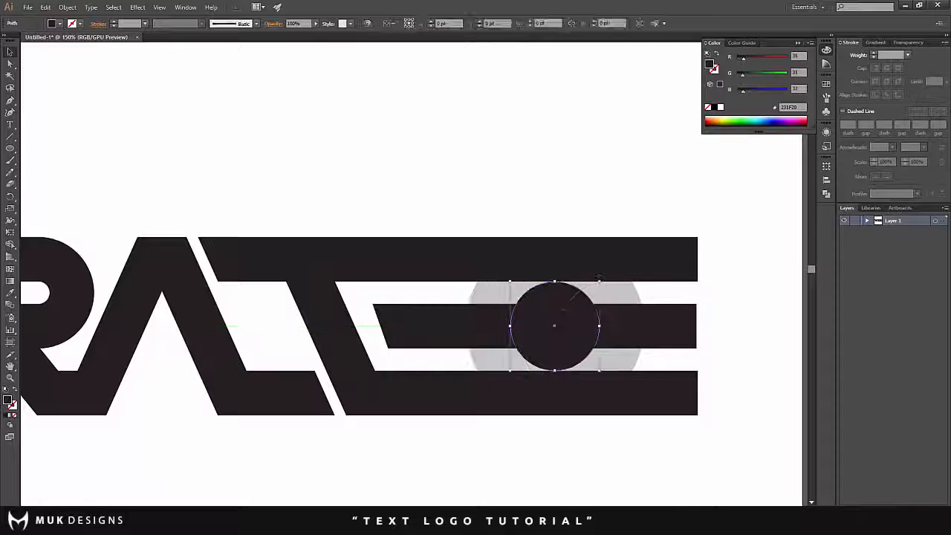
- Cut the inner circle out of the large circle with Shape Builder, then select the ring together with the top bar
{"action": "left_click", "coordinate": [614, 298], "text": "shift"}
{"action": "left_click", "coordinate": [10, 244]}
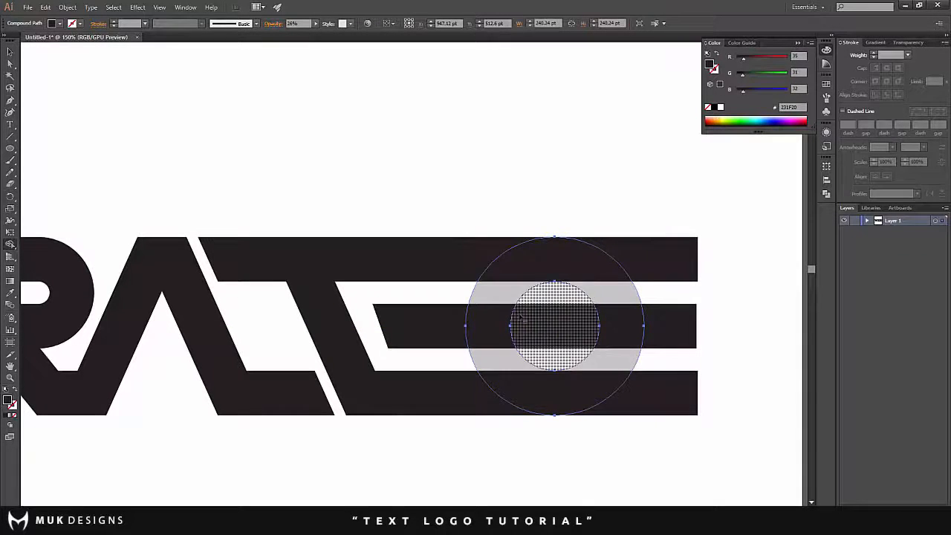
{"action": "left_click", "coordinate": [554, 325], "text": "alt"}
{"action": "key", "text": "v"}
{"action": "left_click", "coordinate": [506, 260], "text": "shift"}
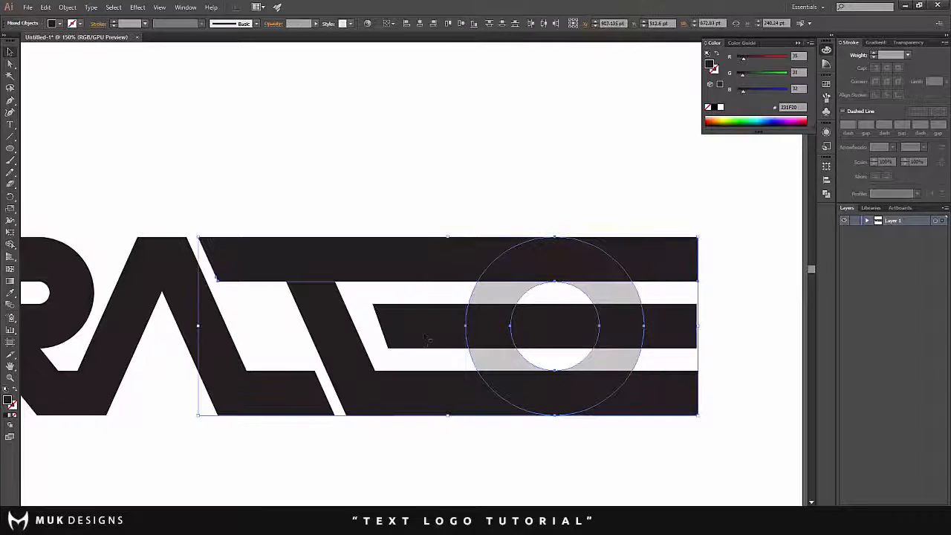
- Undo the inner-circle cut-out and enlarge the inner circle to 120.74 pt in diameter to fit between the outer bars
{"action": "left_click", "coordinate": [10, 245]}
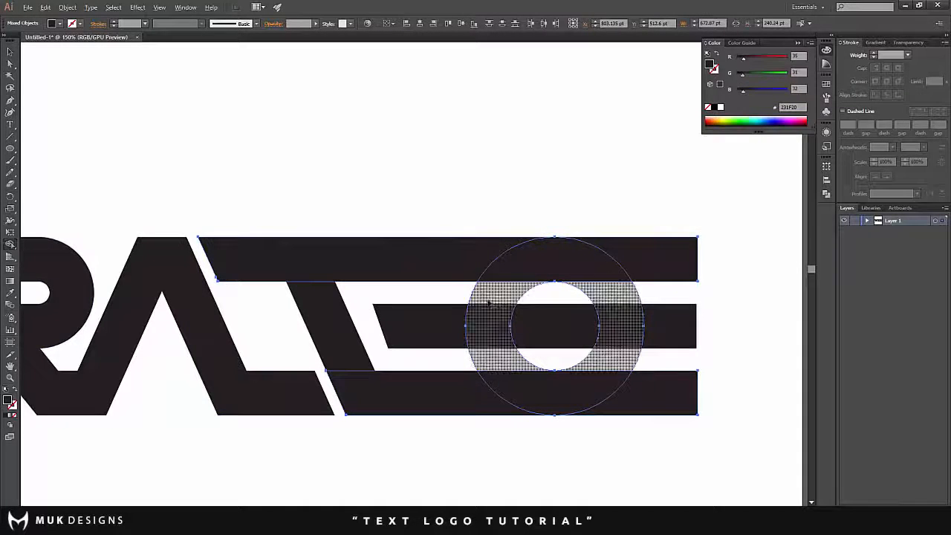
{"action": "left_click", "coordinate": [10, 53]}
{"action": "left_click", "coordinate": [369, 133]}
{"action": "scroll", "coordinate": [525, 296], "scroll_direction": "up", "scroll_amount": 3}
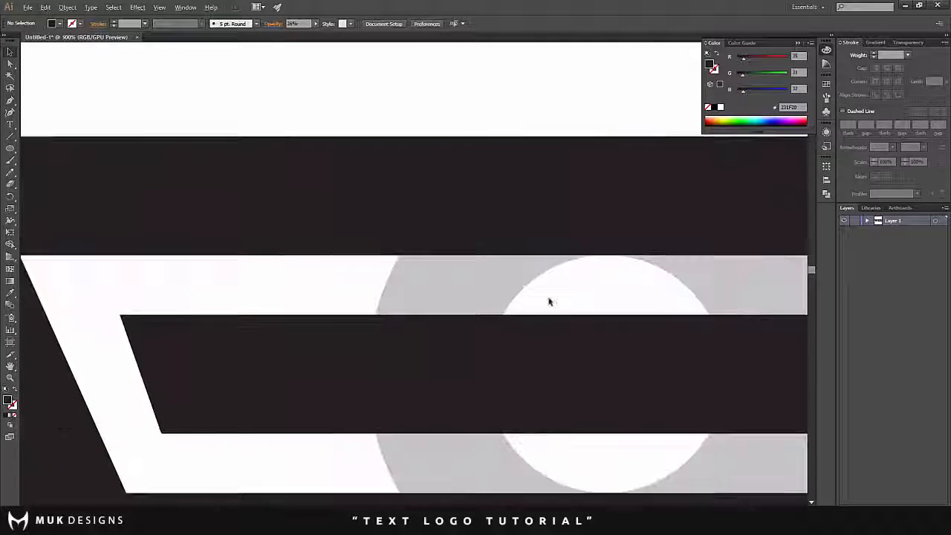
{"action": "scroll", "coordinate": [647, 278], "scroll_direction": "up", "scroll_amount": 4}
{"action": "scroll", "coordinate": [590, 241], "scroll_direction": "down", "scroll_amount": 4}
{"action": "scroll", "coordinate": [569, 364], "scroll_direction": "down", "scroll_amount": 2}
{"action": "scroll", "coordinate": [568, 367], "scroll_direction": "up", "scroll_amount": 3}
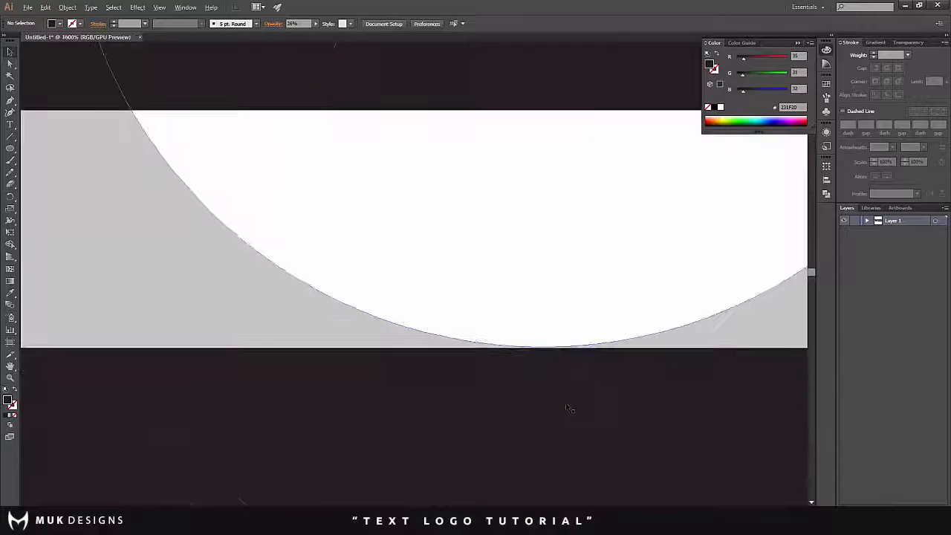
{"action": "left_click", "coordinate": [581, 312]}
{"action": "scroll", "coordinate": [582, 312], "scroll_direction": "up", "scroll_amount": 1}
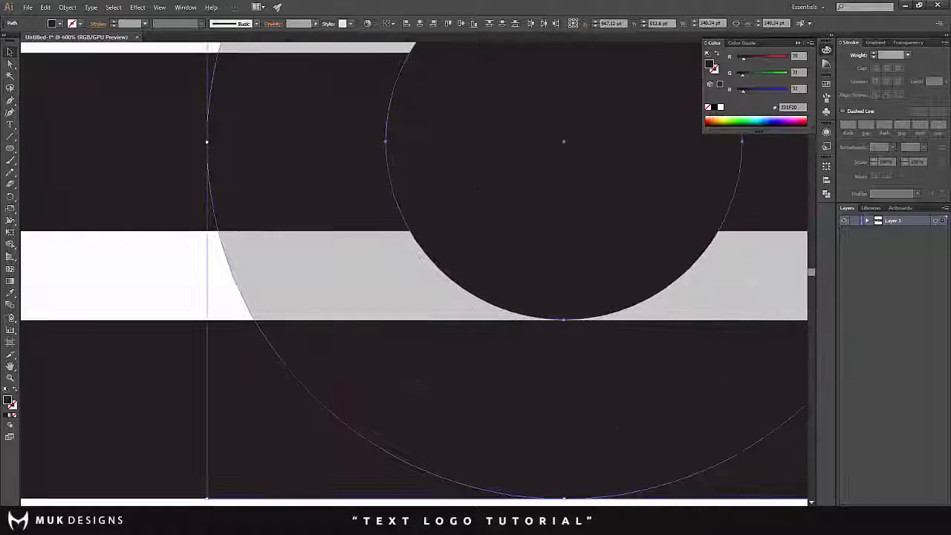
{"action": "scroll", "coordinate": [407, 298], "scroll_direction": "down", "scroll_amount": 1}
{"action": "left_click", "coordinate": [292, 306]}
{"action": "left_click", "coordinate": [559, 279]}
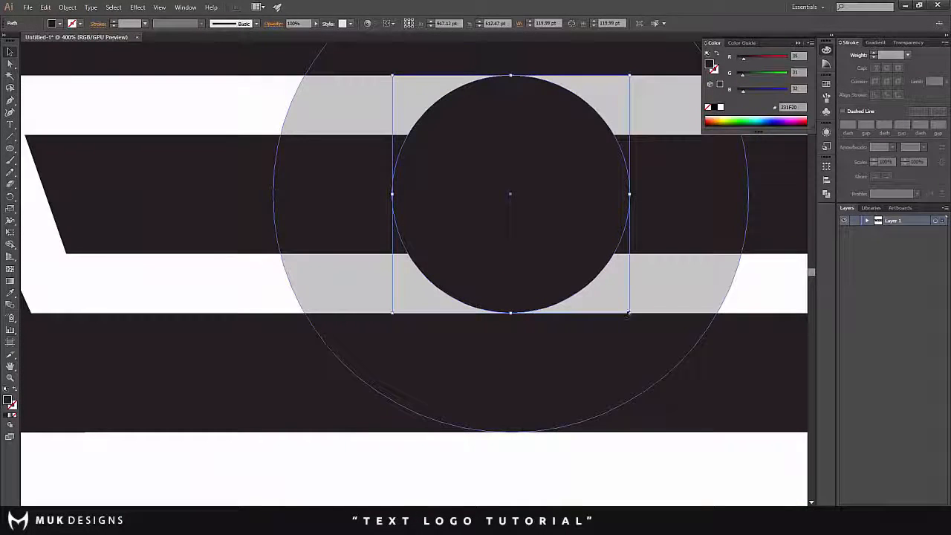
{"action": "left_click_drag", "start_coordinate": [628, 313], "coordinate": [632, 314]}
- Cut the enlarged inner circle out of the large circle with Shape Builder, making a ring
{"action": "scroll", "coordinate": [542, 280], "scroll_direction": "down", "scroll_amount": 3}
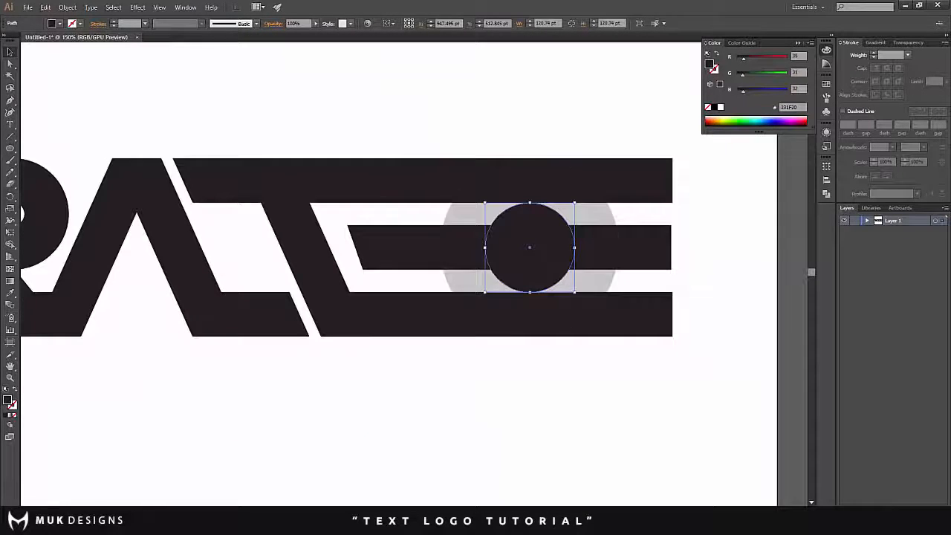
{"action": "left_click", "coordinate": [465, 272], "text": "shift"}
{"action": "key", "text": "ctrl+8"}
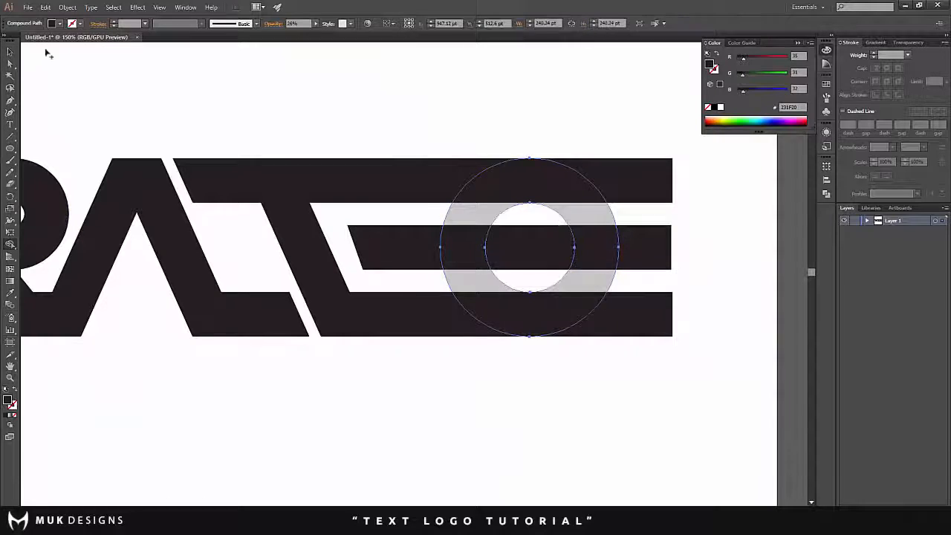
- Remove the ring's left-hand curve between the top and bottom bars with Shape Builder, keeping the right-hand curve
{"action": "left_click", "coordinate": [419, 186], "text": "shift"}
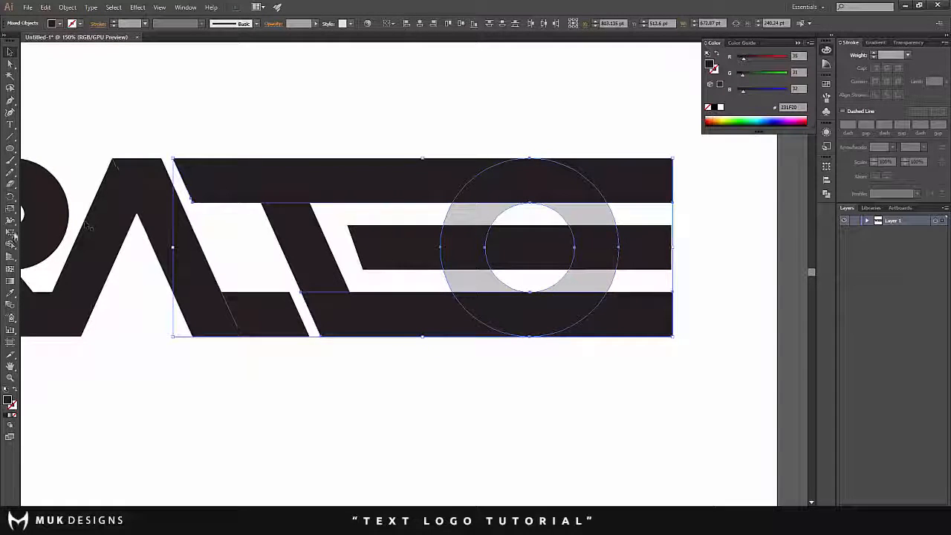
{"action": "key", "text": "shift+m"}
{"action": "left_click", "coordinate": [491, 216]}
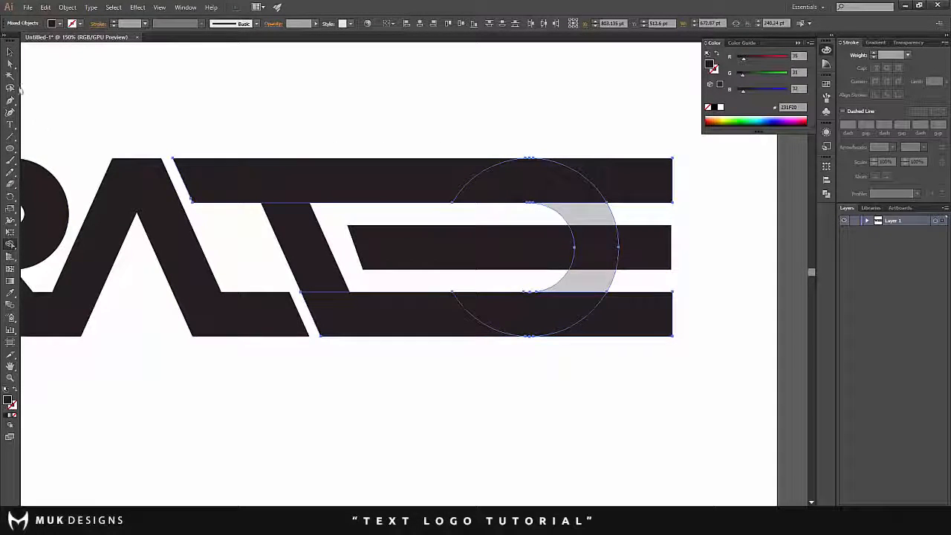
{"action": "left_click", "coordinate": [9, 52]}
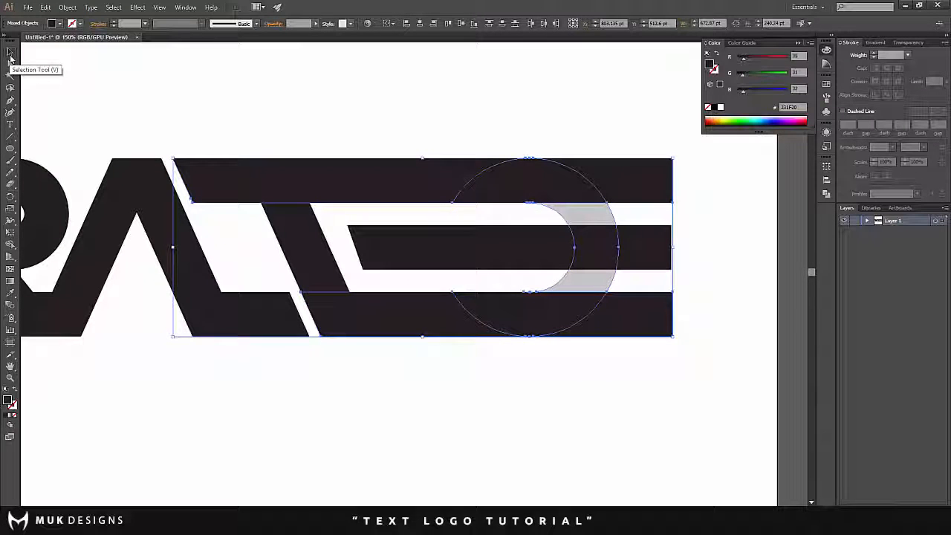
{"action": "left_click", "coordinate": [363, 70]}
- Set the opacity of the remaining ring shape to 100%
{"action": "scroll", "coordinate": [547, 177], "scroll_direction": "down", "scroll_amount": 3}
{"action": "scroll", "coordinate": [559, 183], "scroll_direction": "up", "scroll_amount": 2}
{"action": "scroll", "coordinate": [561, 185], "scroll_direction": "up", "scroll_amount": 2}
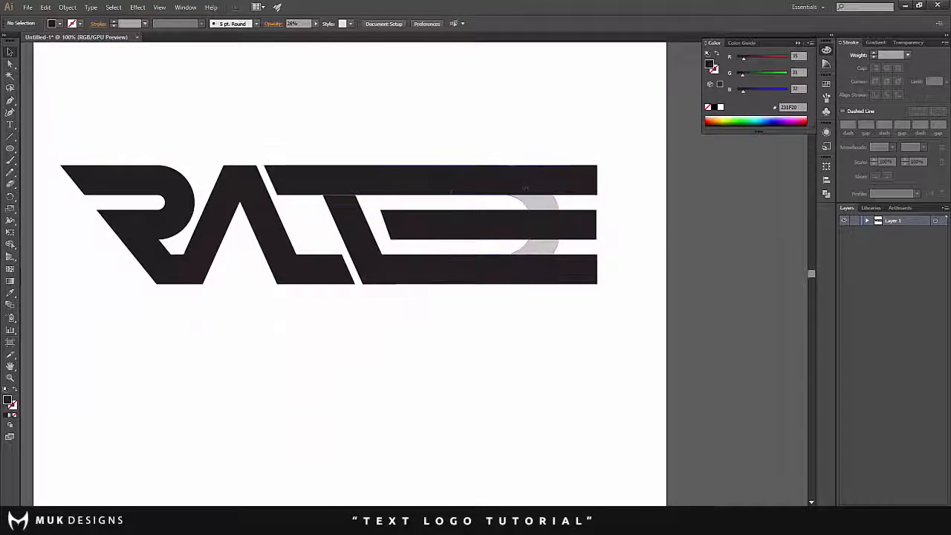
{"action": "left_click", "coordinate": [541, 215]}
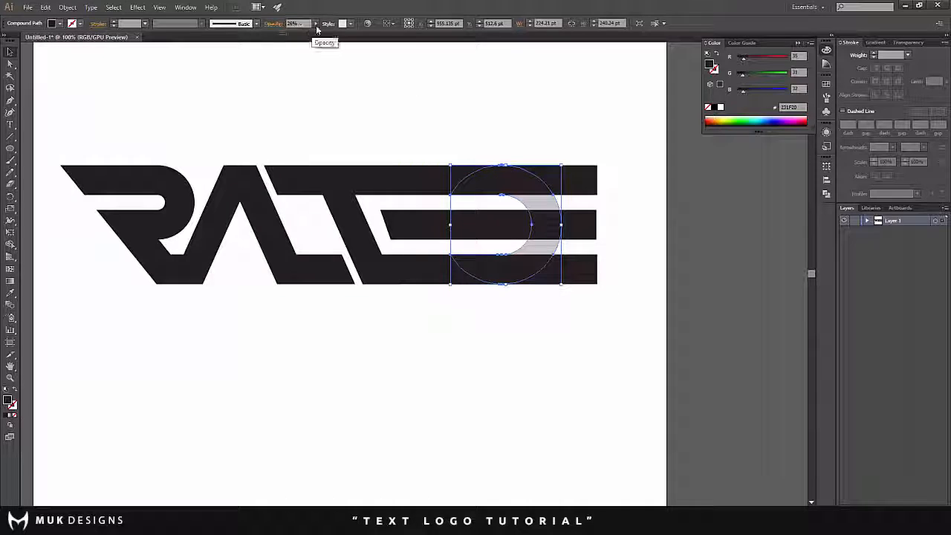
{"action": "left_click_drag", "start_coordinate": [316, 25], "coordinate": [373, 58]}
{"action": "left_click", "coordinate": [400, 108]}
{"action": "scroll", "coordinate": [478, 157], "scroll_direction": "up", "scroll_amount": 2}
{"action": "scroll", "coordinate": [478, 158], "scroll_direction": "up", "scroll_amount": 2}
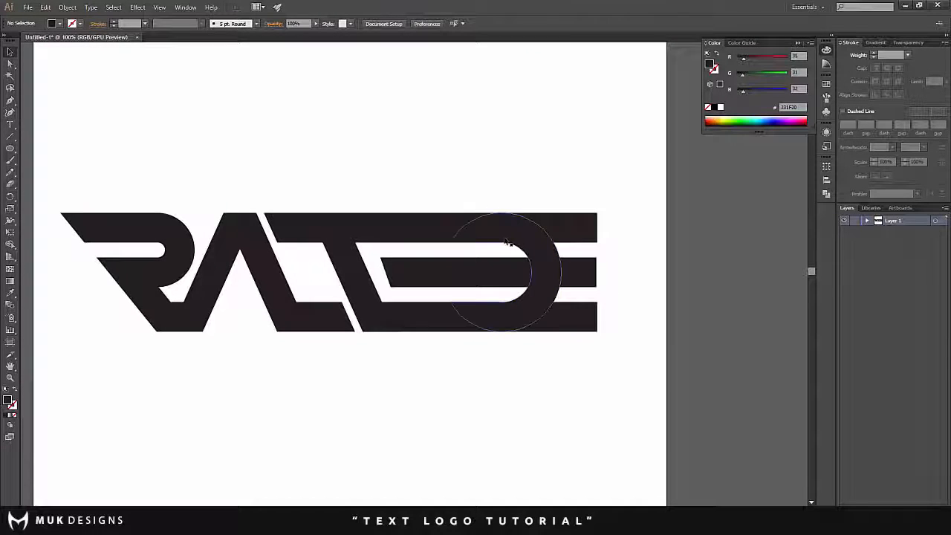
- Trim the ends of all three bars that extend beyond the ring's outer curve with Shape Builder
{"action": "left_click", "coordinate": [534, 244]}
{"action": "scroll", "coordinate": [534, 244], "scroll_direction": "up", "scroll_amount": 2}
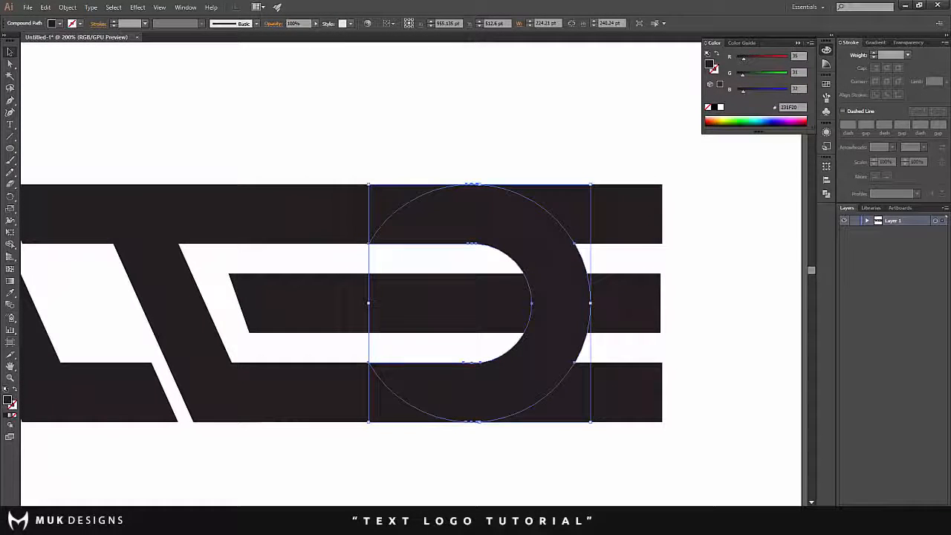
{"action": "key", "text": "ctrl+a"}
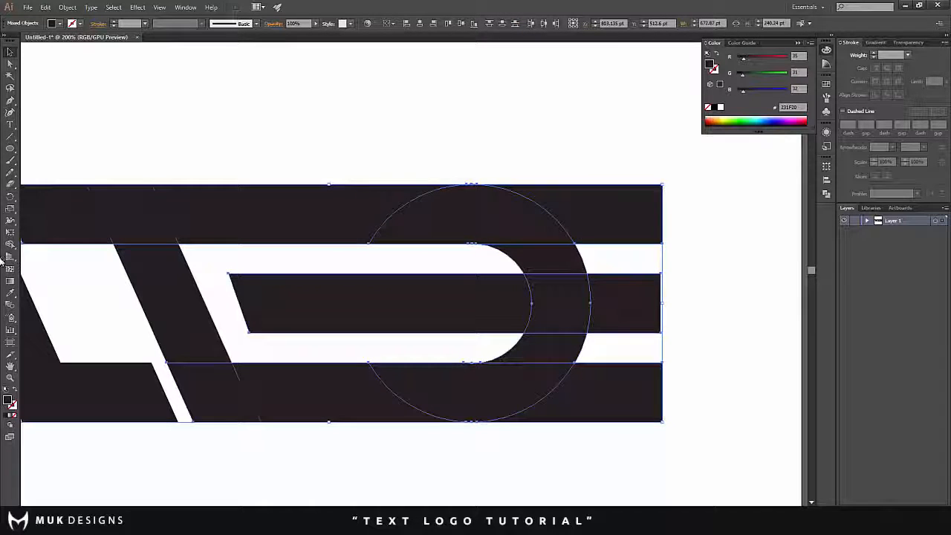
{"action": "left_click", "coordinate": [10, 246]}
{"action": "left_click", "coordinate": [603, 397], "text": "alt"}
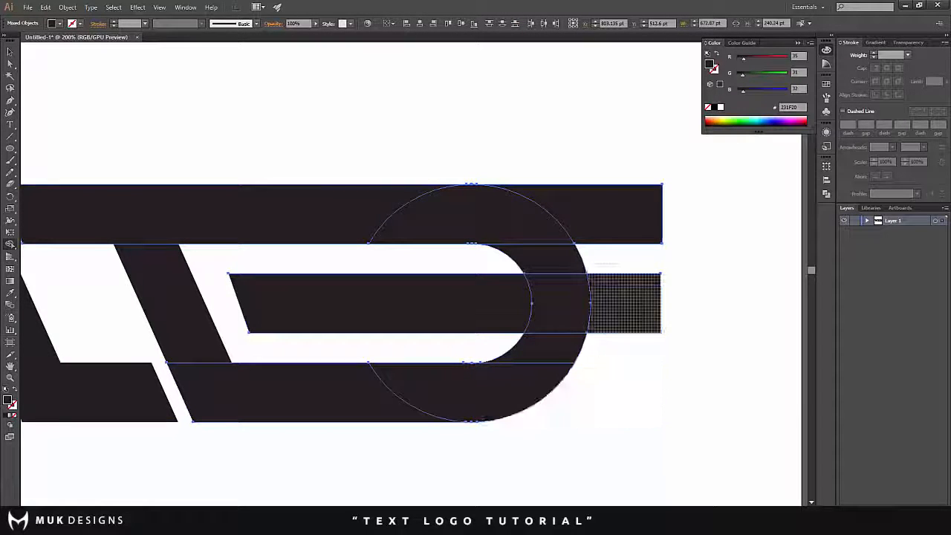
{"action": "left_click", "coordinate": [617, 300], "text": "alt"}
{"action": "left_click", "coordinate": [611, 221], "text": "alt"}
{"action": "left_click", "coordinate": [9, 52]}
{"action": "left_click", "coordinate": [301, 108]}
- Examine the overall lettering and the spacing between the slanted stem, the middle bar and the rounded letter
{"action": "scroll", "coordinate": [310, 110], "scroll_direction": "down", "scroll_amount": 4}
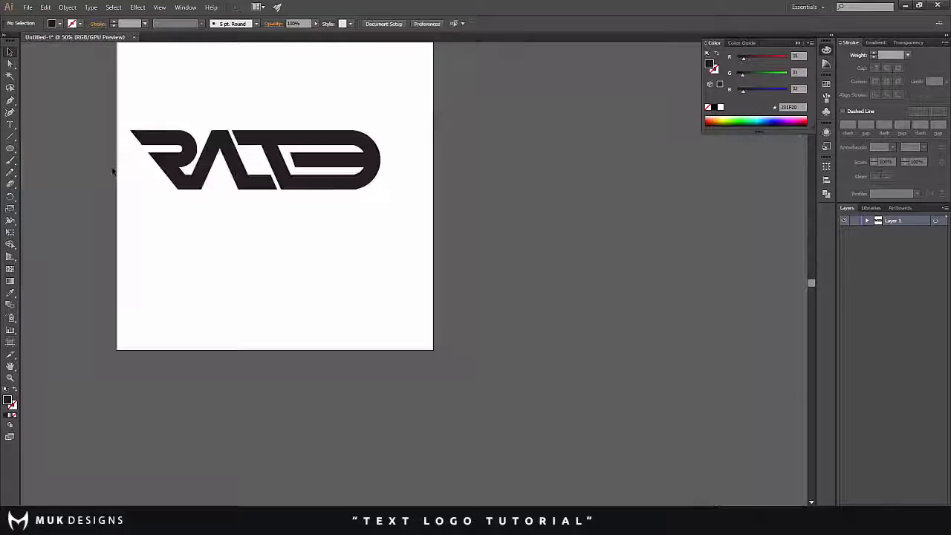
{"action": "scroll", "coordinate": [178, 195], "scroll_direction": "up", "scroll_amount": 4}
{"action": "scroll", "coordinate": [180, 198], "scroll_direction": "up", "scroll_amount": 2}
{"action": "scroll", "coordinate": [186, 235], "scroll_direction": "up", "scroll_amount": 1}
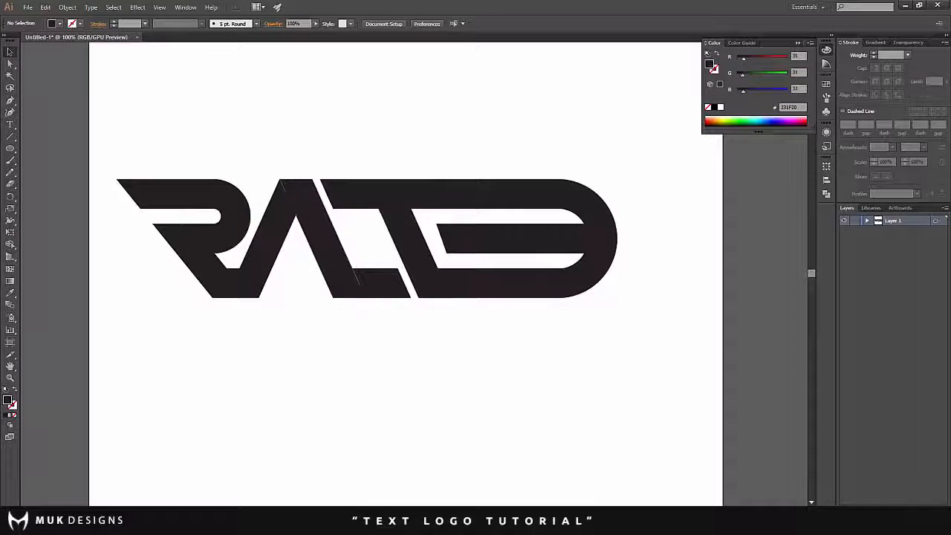
{"action": "scroll", "coordinate": [201, 238], "scroll_direction": "up", "scroll_amount": 2}
{"action": "scroll", "coordinate": [447, 271], "scroll_direction": "down", "scroll_amount": 1}
{"action": "scroll", "coordinate": [447, 271], "scroll_direction": "up", "scroll_amount": 1}
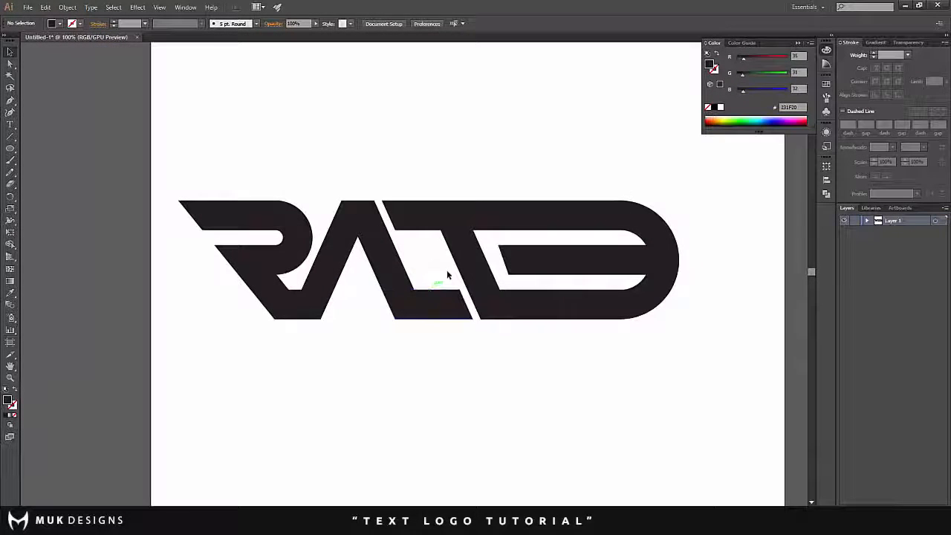
- Move the middle bar left against the slanted stem and shorten it to end at the ring's inner curve
{"action": "scroll", "coordinate": [488, 251], "scroll_direction": "up", "scroll_amount": 1}
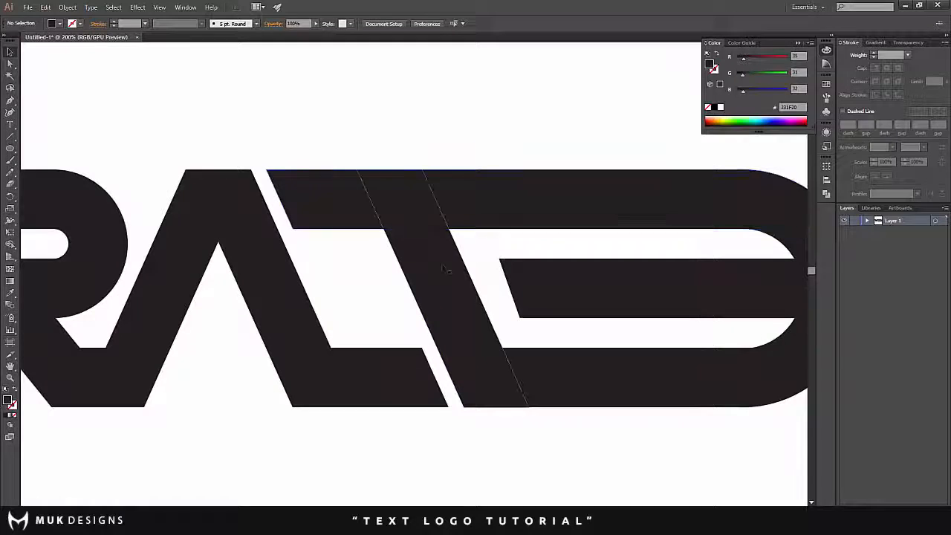
{"action": "left_click", "coordinate": [571, 298]}
{"action": "scroll", "coordinate": [571, 297], "scroll_direction": "down", "scroll_amount": 4}
{"action": "scroll", "coordinate": [571, 297], "scroll_direction": "up", "scroll_amount": 2}
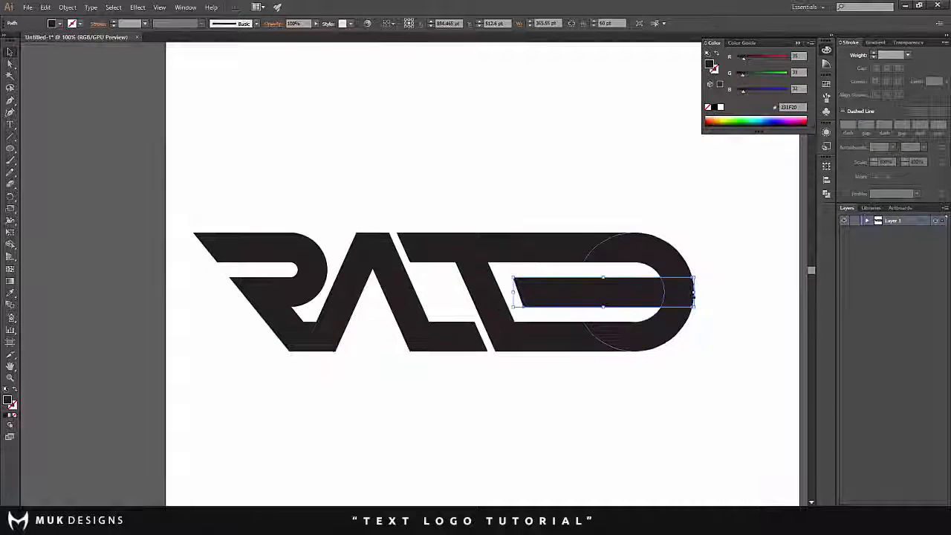
{"action": "scroll", "coordinate": [572, 300], "scroll_direction": "up", "scroll_amount": 1}
{"action": "mouse_move", "coordinate": [572, 299]}
{"action": "left_mouse_down"}
{"action": "mouse_move", "coordinate": [579, 296]}
{"action": "mouse_move", "coordinate": [555, 298]}
{"action": "left_mouse_up"}
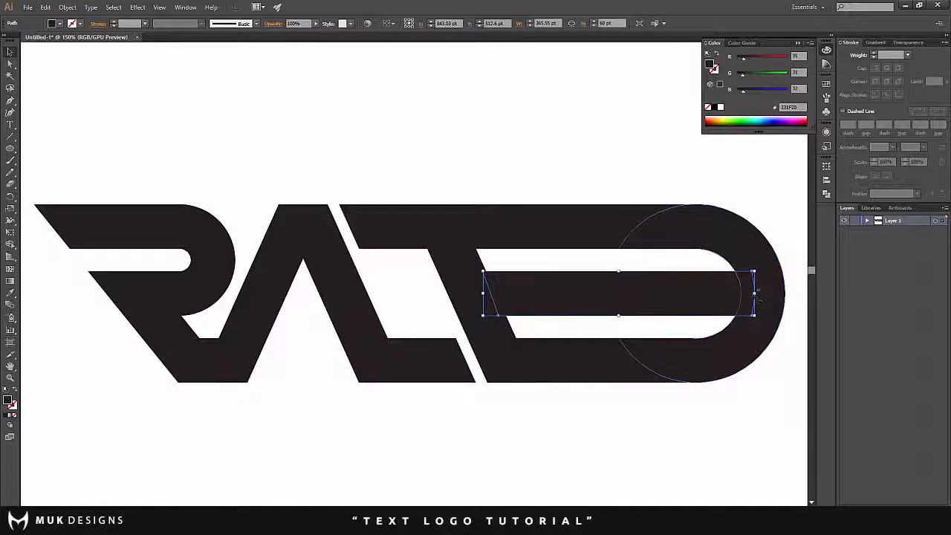
{"action": "mouse_move", "coordinate": [754, 294]}
{"action": "left_mouse_down"}
{"action": "mouse_move", "coordinate": [721, 294]}
{"action": "mouse_move", "coordinate": [741, 296]}
{"action": "left_mouse_up"}
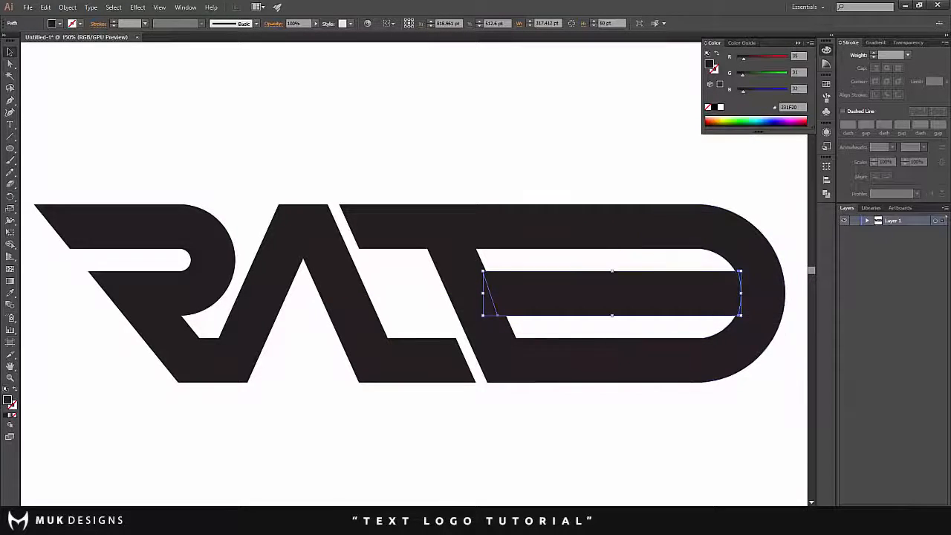
{"action": "left_click", "coordinate": [513, 125]}
- Give the slanted stem and the ring a white outside-aligned stroke of 14 pt
{"action": "left_click", "coordinate": [478, 299]}
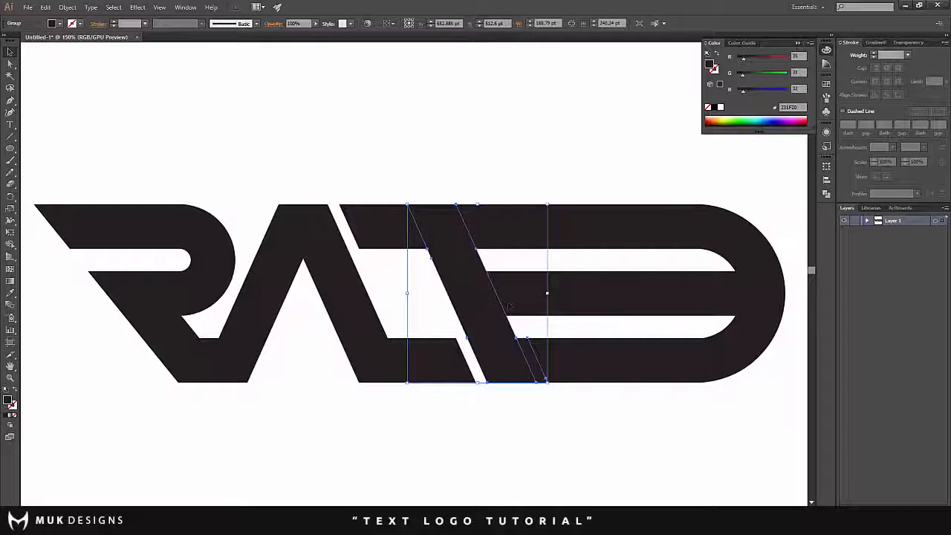
{"action": "left_click", "coordinate": [761, 341], "text": "shift"}
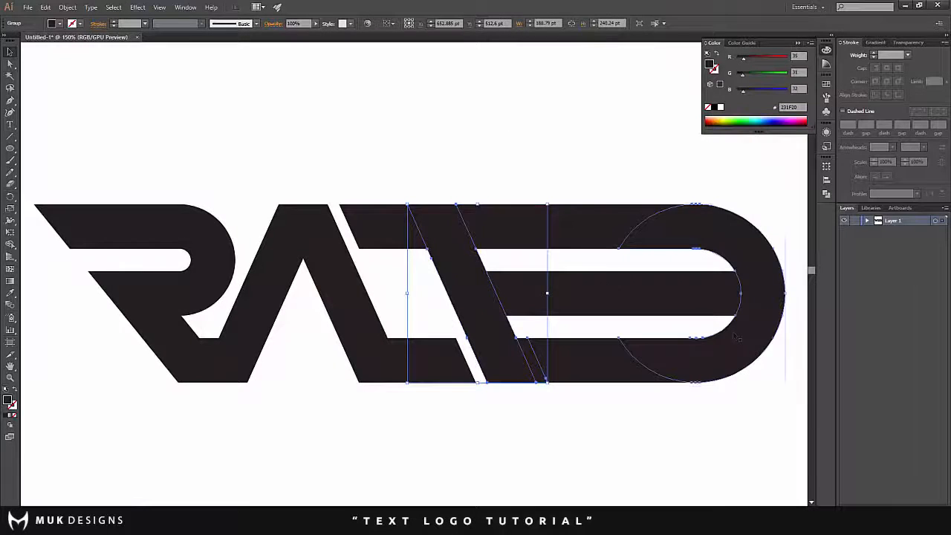
{"action": "left_click", "coordinate": [874, 54]}
{"action": "left_click", "coordinate": [875, 54]}
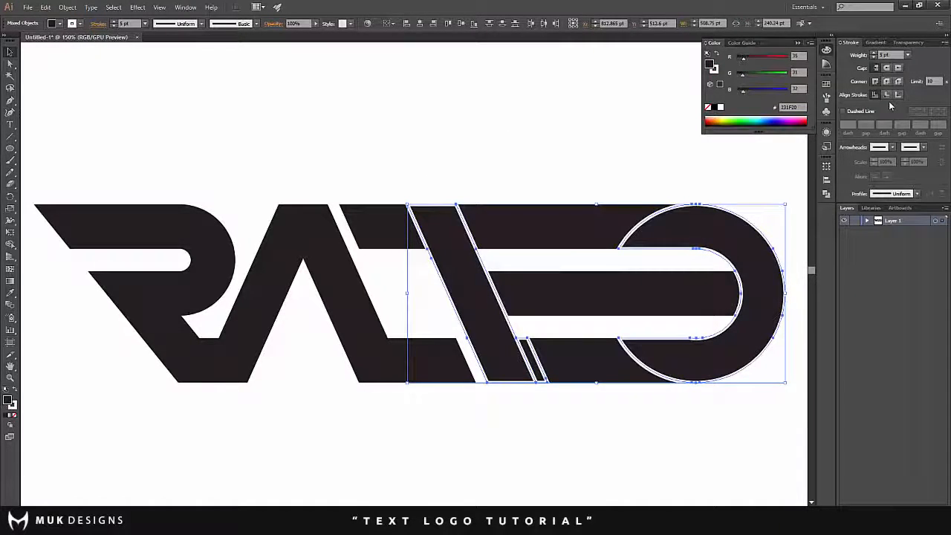
{"action": "left_click", "coordinate": [875, 54]}
{"action": "left_click", "coordinate": [875, 54]}
{"action": "left_click", "coordinate": [875, 54]}
{"action": "left_click", "coordinate": [875, 54]}
{"action": "left_click", "coordinate": [875, 54]}
{"action": "left_click", "coordinate": [875, 55]}
{"action": "left_click", "coordinate": [875, 54]}
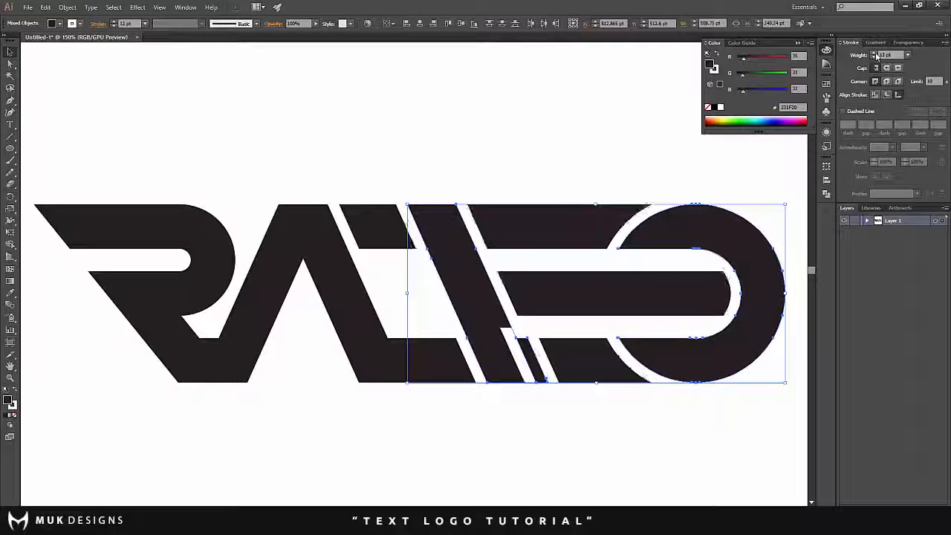
{"action": "left_click", "coordinate": [875, 54]}
{"action": "left_click", "coordinate": [875, 55]}
- Convert the white strokes around the slanted stem and the ring into shapes with Outline Stroke
{"action": "left_click", "coordinate": [69, 8]}
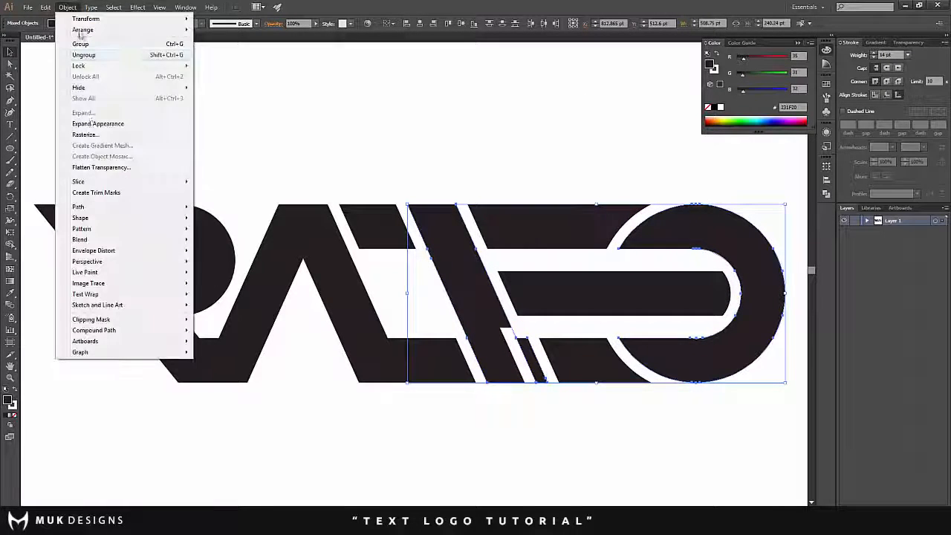
{"action": "mouse_move", "coordinate": [99, 206]}
{"action": "left_click", "coordinate": [226, 233]}
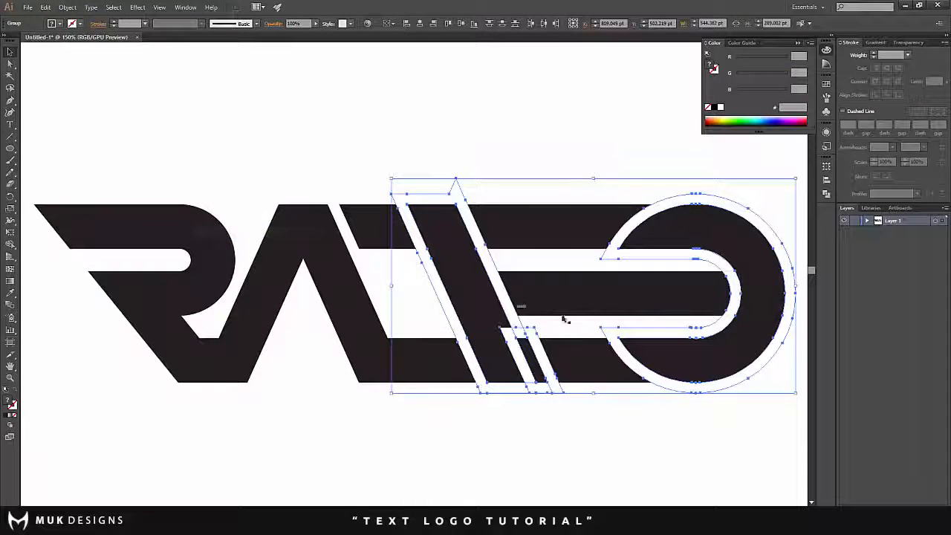
- Start removing the white outline pieces around the slanted stem and ring with Shape Builder, and undo the last two removals
{"action": "left_click", "coordinate": [10, 245]}
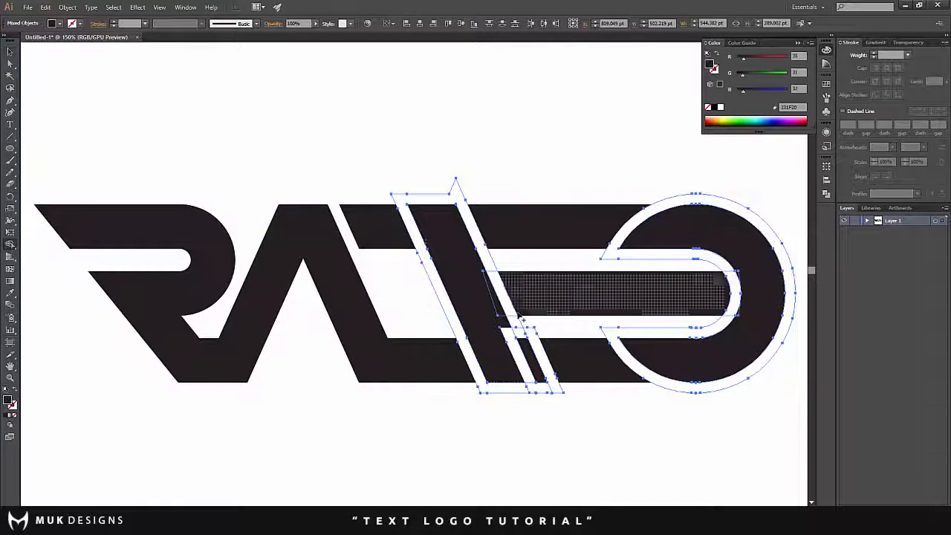
{"action": "scroll", "coordinate": [514, 313], "scroll_direction": "up", "scroll_amount": 3}
{"action": "scroll", "coordinate": [511, 334], "scroll_direction": "down", "scroll_amount": 3}
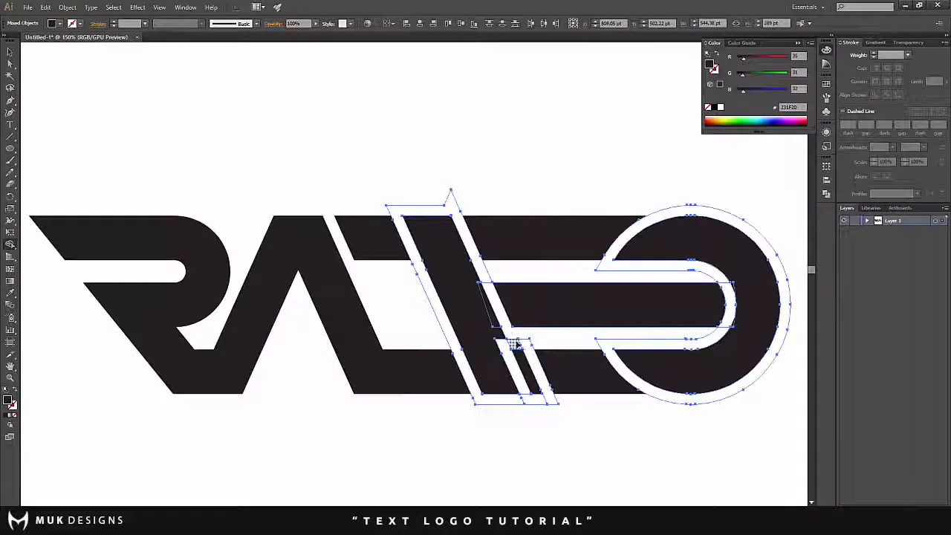
{"action": "mouse_move", "coordinate": [505, 346]}
{"action": "left_mouse_down"}
{"action": "mouse_move", "coordinate": [534, 398]}
{"action": "mouse_move", "coordinate": [502, 401]}
{"action": "left_mouse_up"}
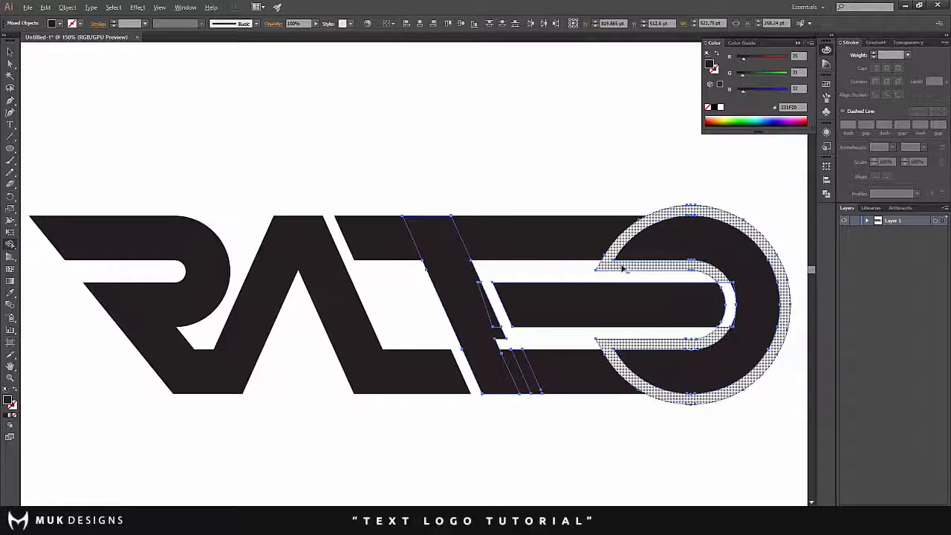
{"action": "left_click", "coordinate": [719, 276], "text": "alt"}
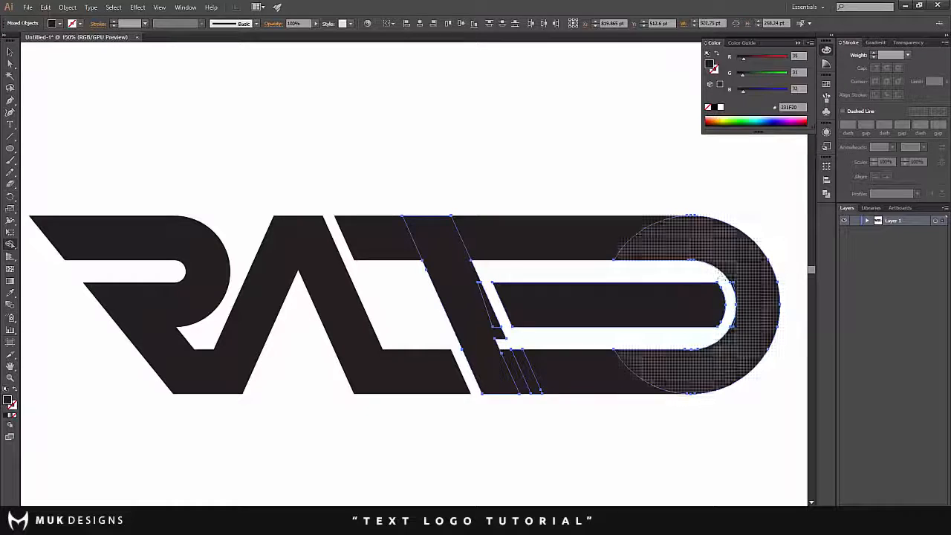
{"action": "key", "text": "ctrl+z"}
{"action": "key", "text": "ctrl+z"}
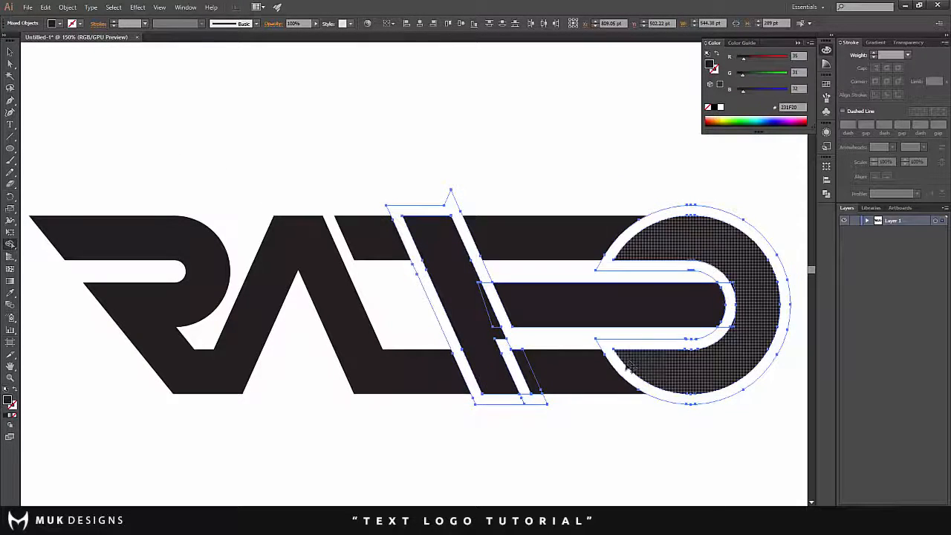
- Remove the remaining white outline pieces around the slanted stem and the ring, keeping the short gap at the stem's foot
{"action": "left_click", "coordinate": [719, 276], "text": "alt"}
{"action": "left_click", "coordinate": [500, 305], "text": "alt"}
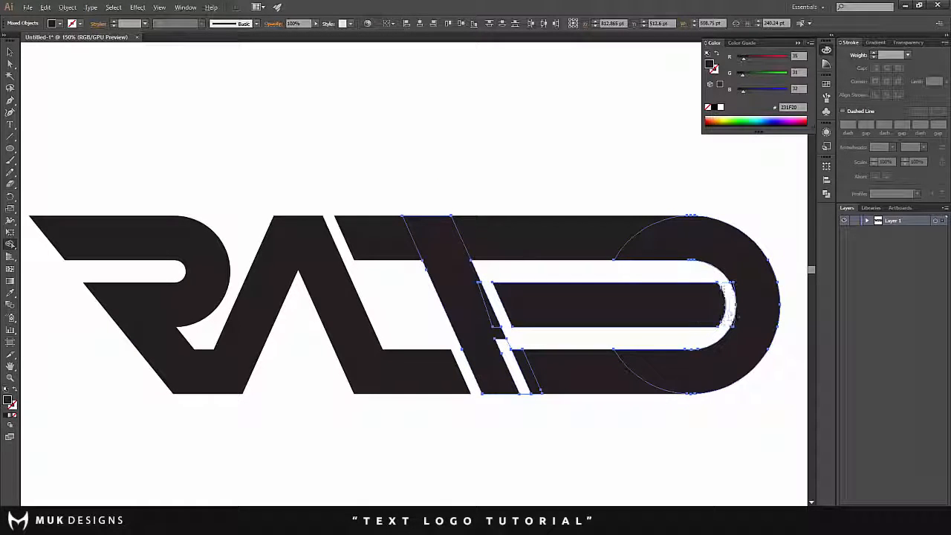
{"action": "left_click", "coordinate": [10, 52]}
{"action": "left_click", "coordinate": [164, 106]}
{"action": "scroll", "coordinate": [350, 145], "scroll_direction": "down", "scroll_amount": 2}
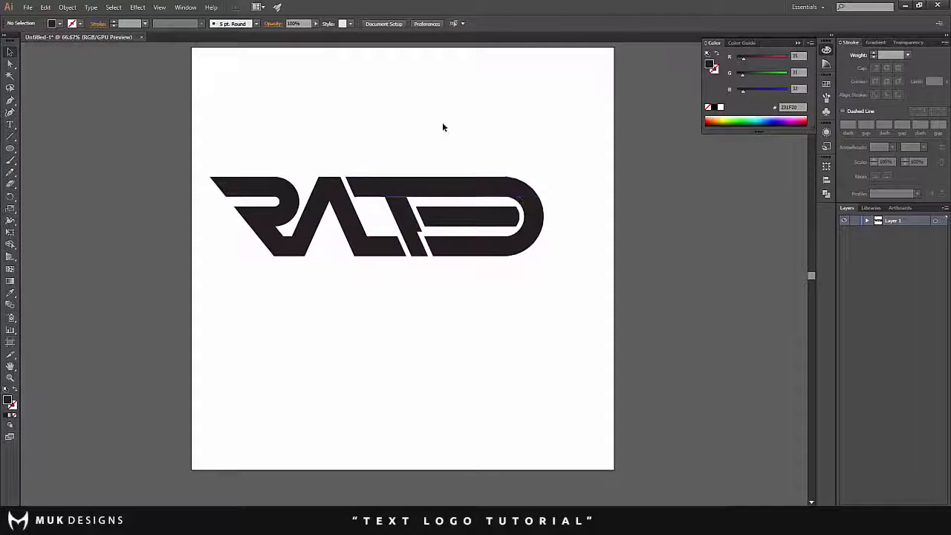
- Close the short gap at the slanted stem's foot by merging the stem's pieces with Shape Builder
{"action": "scroll", "coordinate": [416, 202], "scroll_direction": "up", "scroll_amount": 2}
{"action": "left_click", "coordinate": [466, 234]}
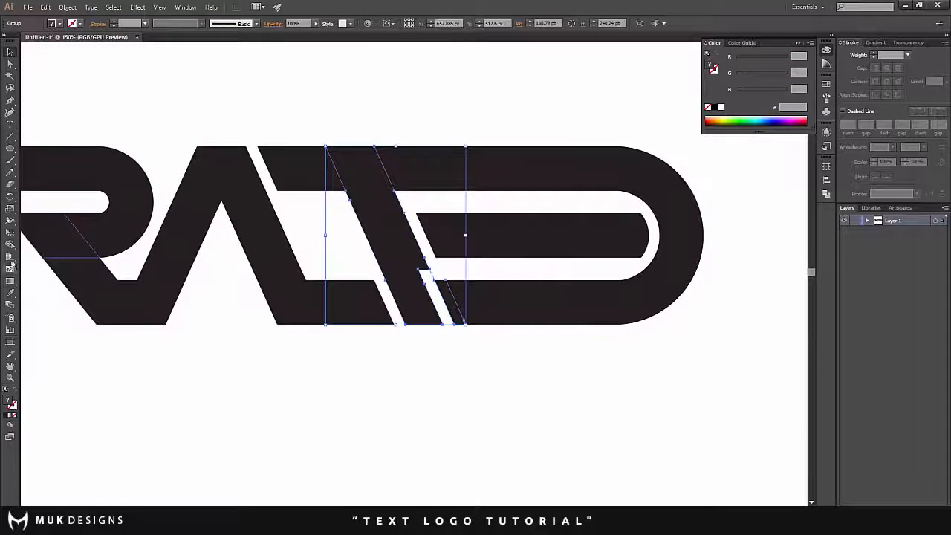
{"action": "left_click", "coordinate": [9, 245]}
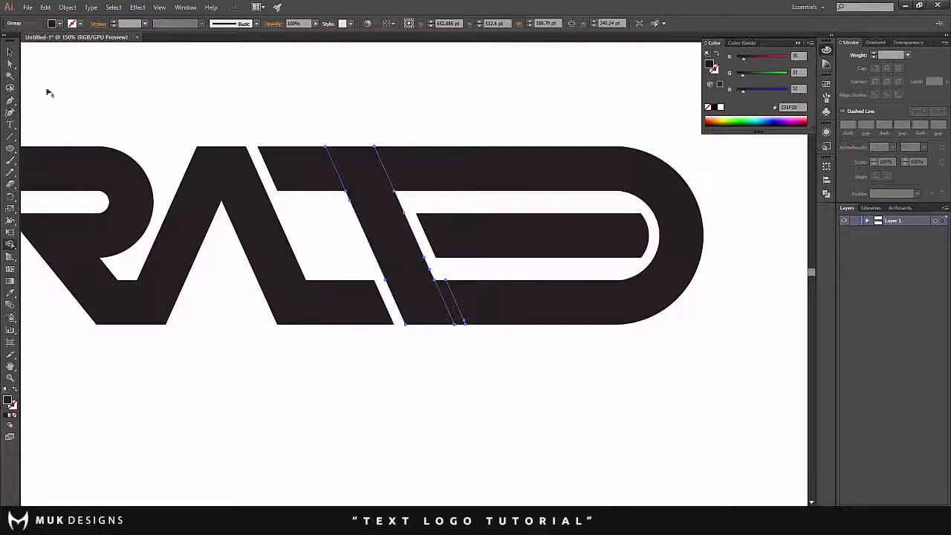
{"action": "left_click", "coordinate": [10, 52]}
{"action": "left_click", "coordinate": [65, 73]}
- Examine the lettering and how the slanted stem meets the top bar, the middle bar and the rounded letter
{"action": "scroll", "coordinate": [442, 155], "scroll_direction": "down", "scroll_amount": 3}
{"action": "scroll", "coordinate": [236, 191], "scroll_direction": "up", "scroll_amount": 2}
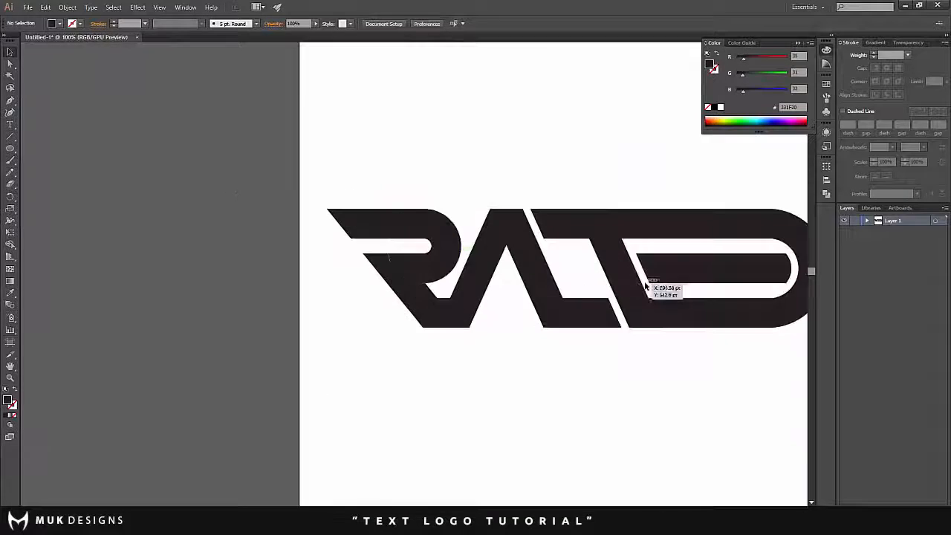
{"action": "scroll", "coordinate": [645, 287], "scroll_direction": "down", "scroll_amount": 2}
{"action": "scroll", "coordinate": [721, 268], "scroll_direction": "up", "scroll_amount": 2}
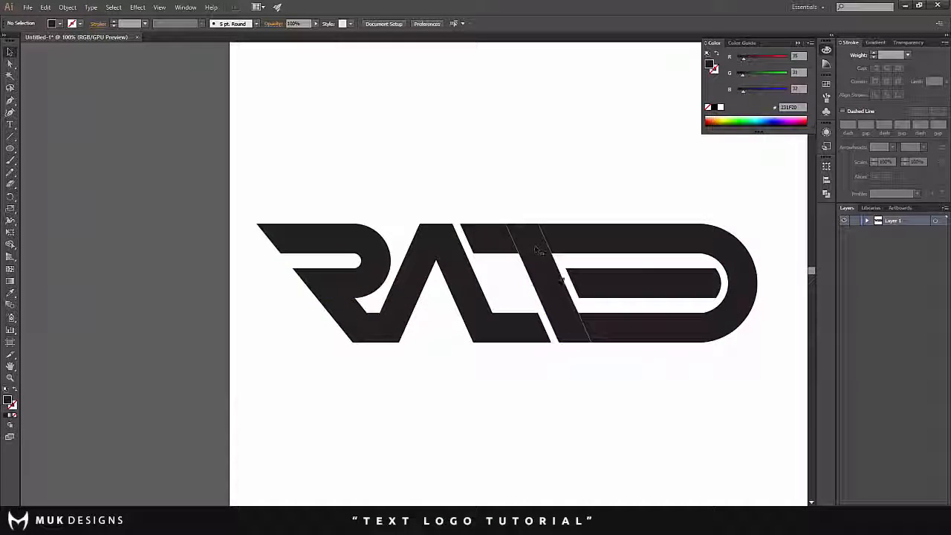
{"action": "scroll", "coordinate": [748, 270], "scroll_direction": "down", "scroll_amount": 3}
{"action": "scroll", "coordinate": [752, 267], "scroll_direction": "up", "scroll_amount": 3}
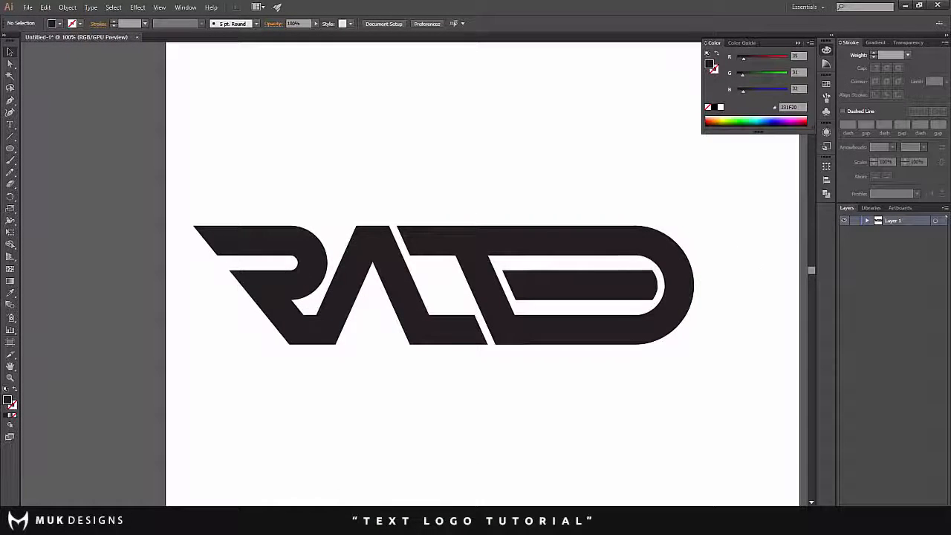
{"action": "scroll", "coordinate": [531, 261], "scroll_direction": "up", "scroll_amount": 1}
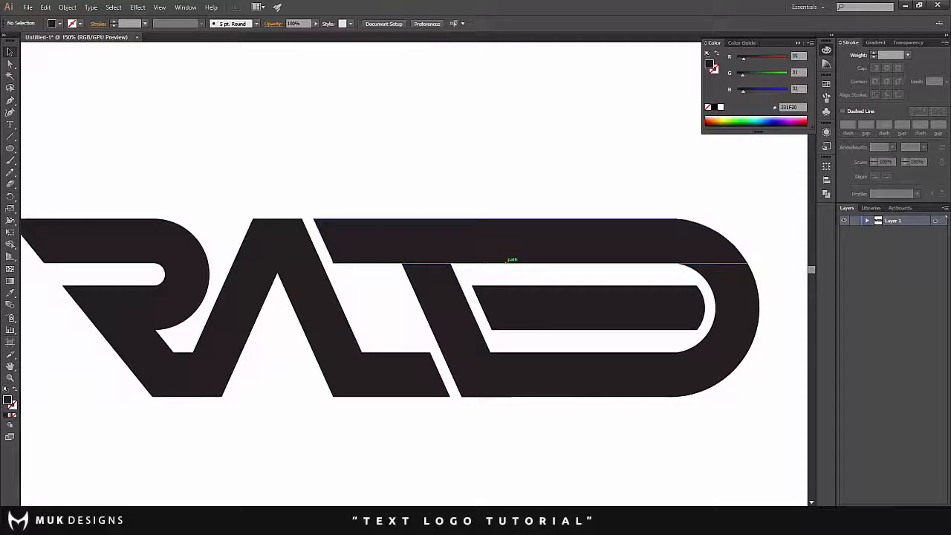
{"action": "scroll", "coordinate": [507, 262], "scroll_direction": "up", "scroll_amount": 1}
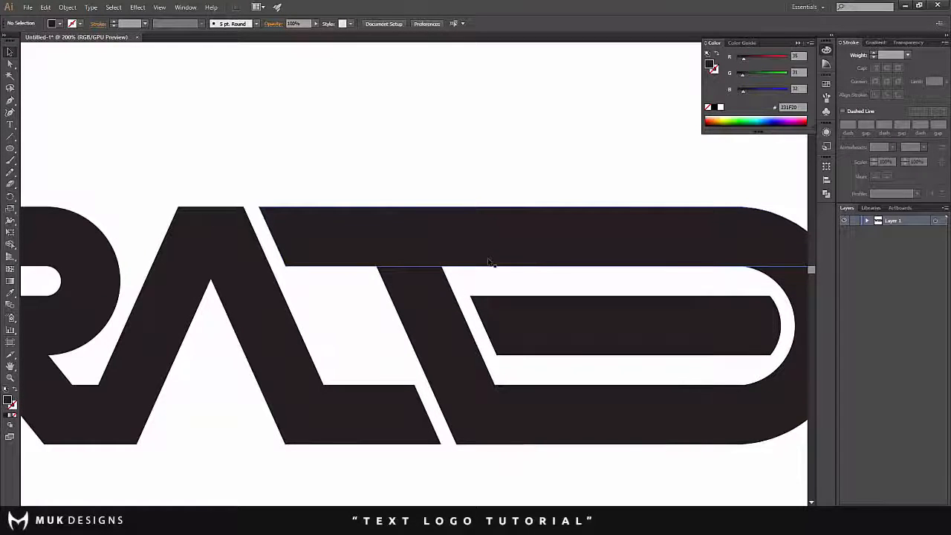
- Give the slanted stem a white outside-aligned stroke of 14 pt and convert it to shapes with Outline Stroke
{"action": "mouse_move", "coordinate": [483, 269]}
{"action": "left_mouse_down"}
{"action": "mouse_move", "coordinate": [456, 299]}
{"action": "mouse_move", "coordinate": [447, 293]}
{"action": "left_mouse_up"}
{"action": "left_click", "coordinate": [875, 55]}
{"action": "left_click", "coordinate": [875, 55]}
{"action": "left_click", "coordinate": [875, 55]}
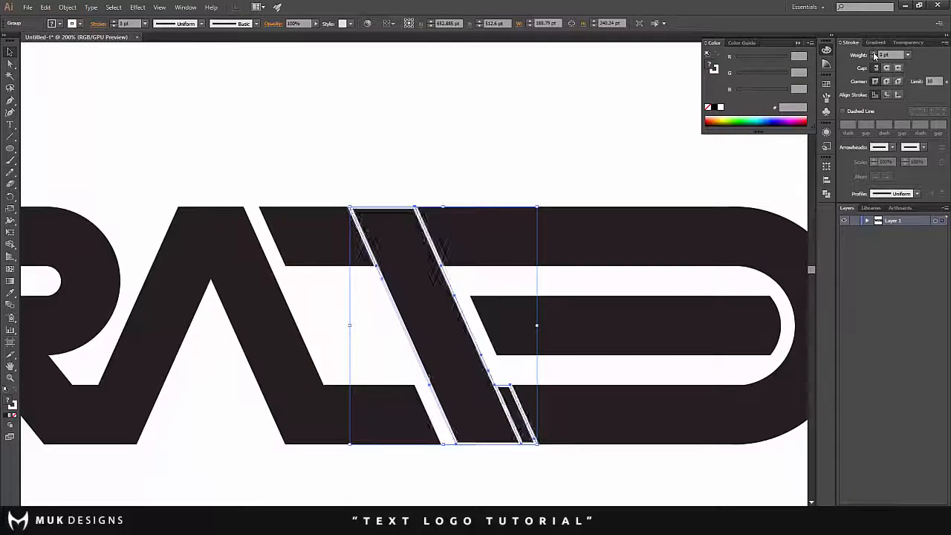
{"action": "left_click", "coordinate": [875, 55]}
{"action": "left_click", "coordinate": [875, 55]}
{"action": "left_click", "coordinate": [875, 55]}
{"action": "left_click", "coordinate": [874, 55]}
{"action": "left_click", "coordinate": [899, 95]}
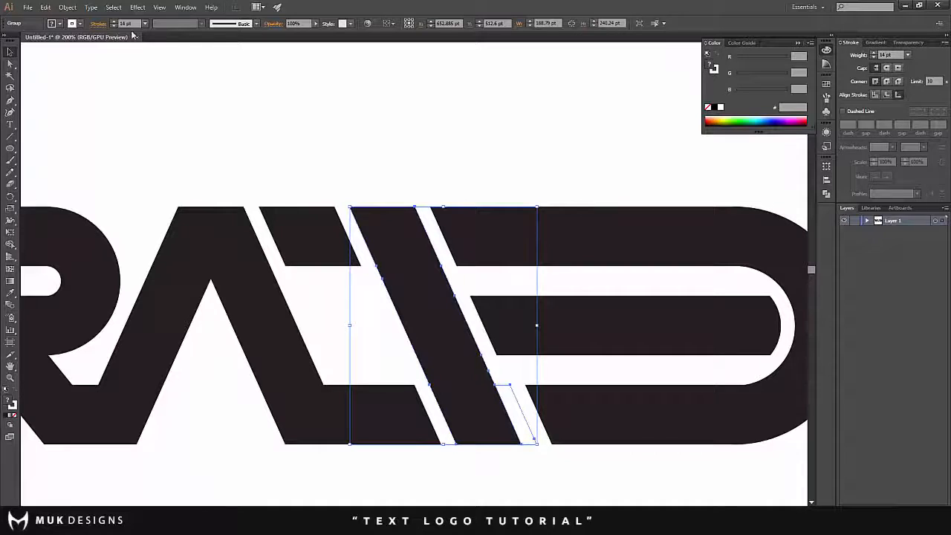
{"action": "left_click", "coordinate": [68, 8]}
{"action": "mouse_move", "coordinate": [97, 206]}
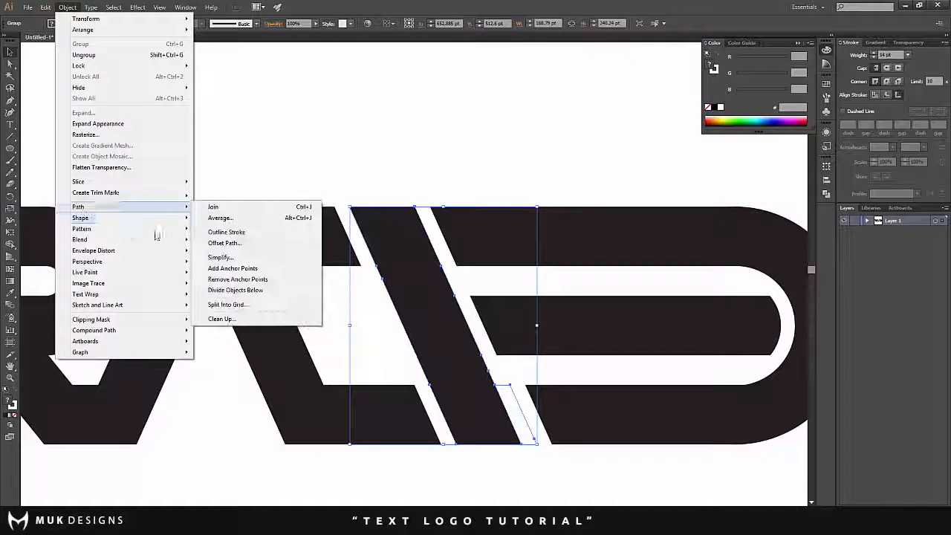
{"action": "left_click", "coordinate": [218, 235]}
- With Shape Builder, remove the outline above and left of the slanted stem and close the top bar's left cut
{"action": "left_click", "coordinate": [484, 248], "text": "shift"}
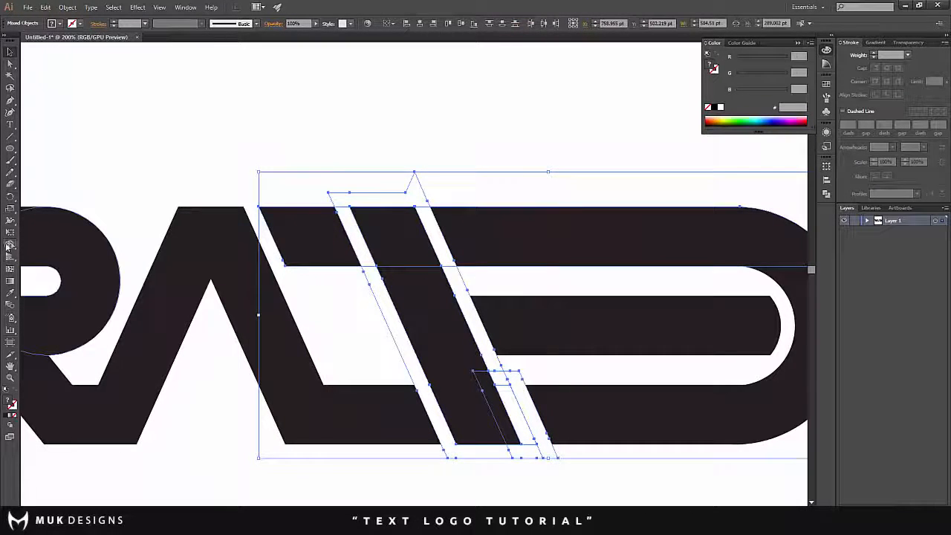
{"action": "left_click", "coordinate": [10, 244]}
{"action": "left_click", "coordinate": [437, 239], "text": "alt"}
{"action": "left_click", "coordinate": [418, 201], "text": "alt"}
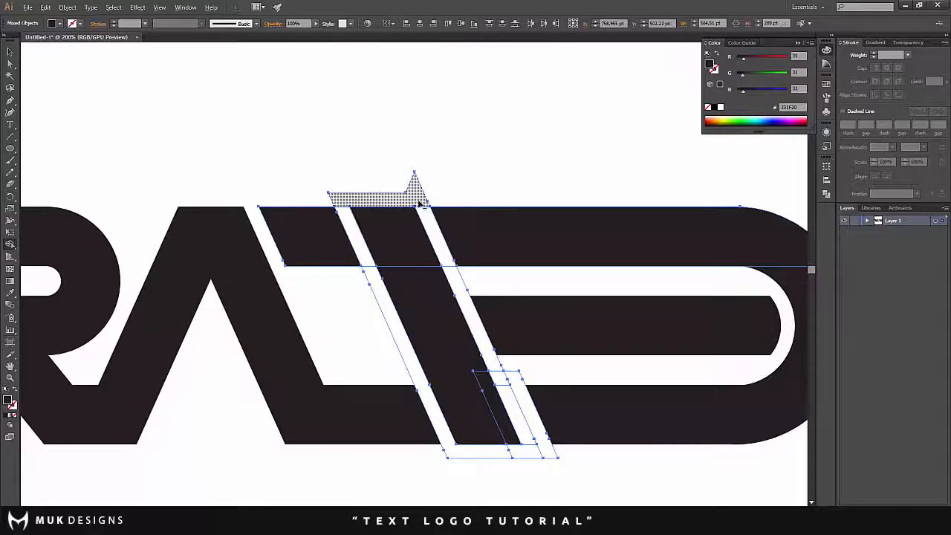
{"action": "left_click", "coordinate": [381, 290], "text": "alt"}
{"action": "left_click", "coordinate": [382, 265]}
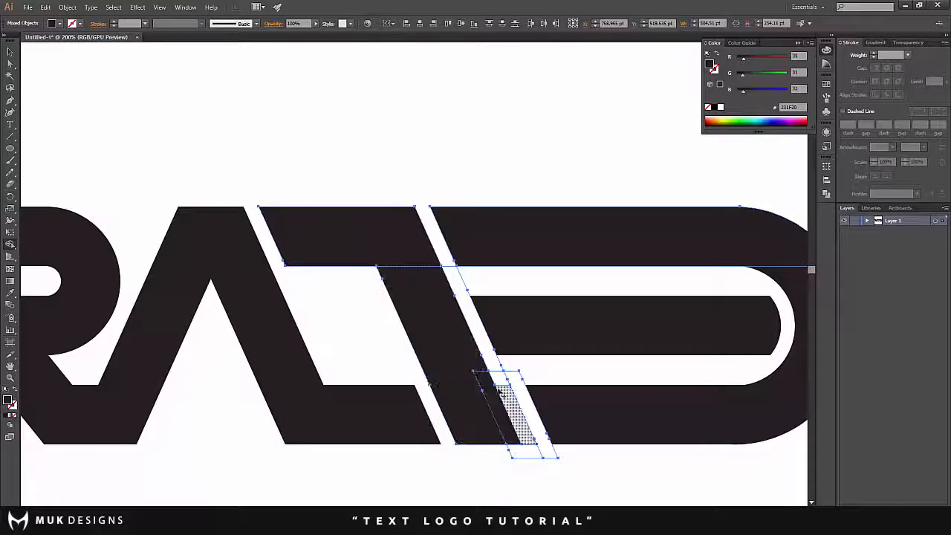
- Remove the outline pieces right of the slanted stem and merge the strip at its foot to join the bottom bar
{"action": "left_click", "coordinate": [495, 362], "text": "alt"}
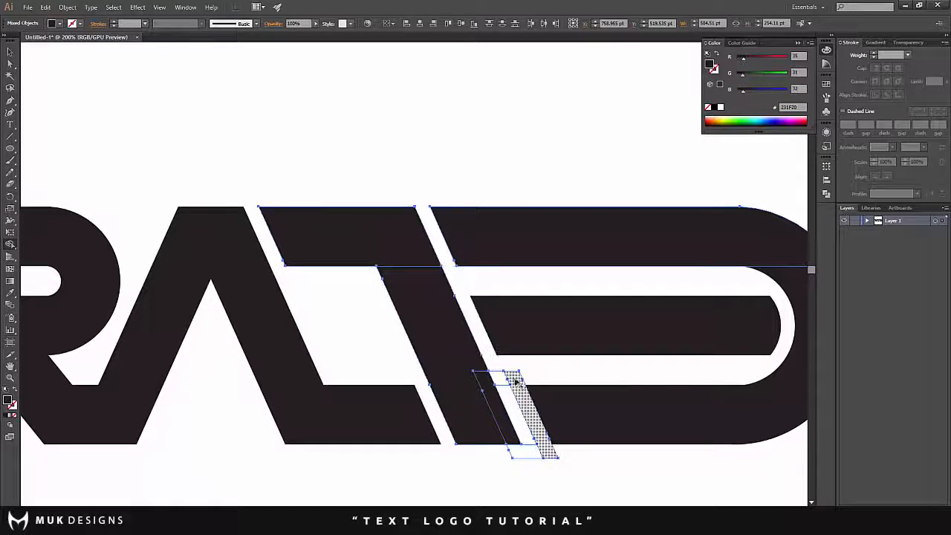
{"action": "left_click", "coordinate": [534, 451], "text": "alt"}
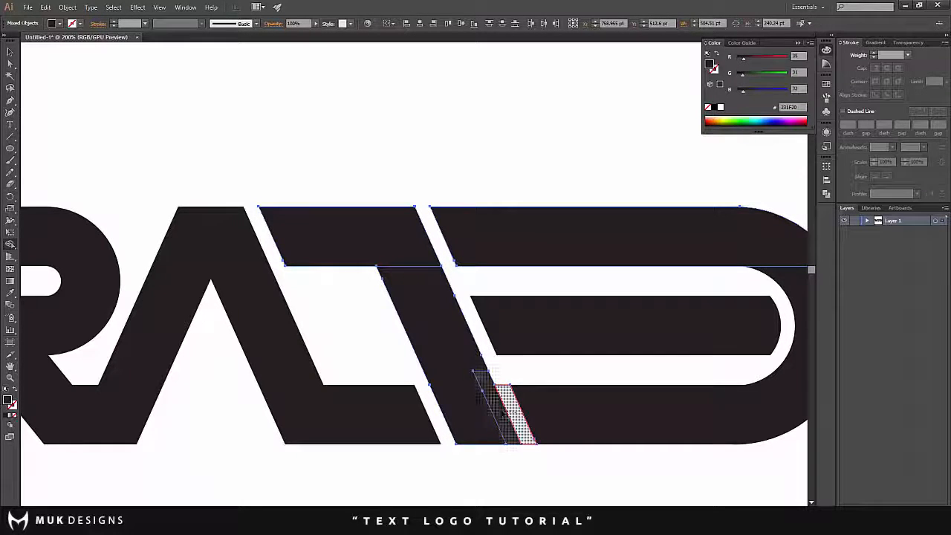
{"action": "mouse_move", "coordinate": [513, 417]}
{"action": "left_mouse_down"}
{"action": "mouse_move", "coordinate": [478, 411]}
{"action": "mouse_move", "coordinate": [413, 342]}
{"action": "left_mouse_up"}
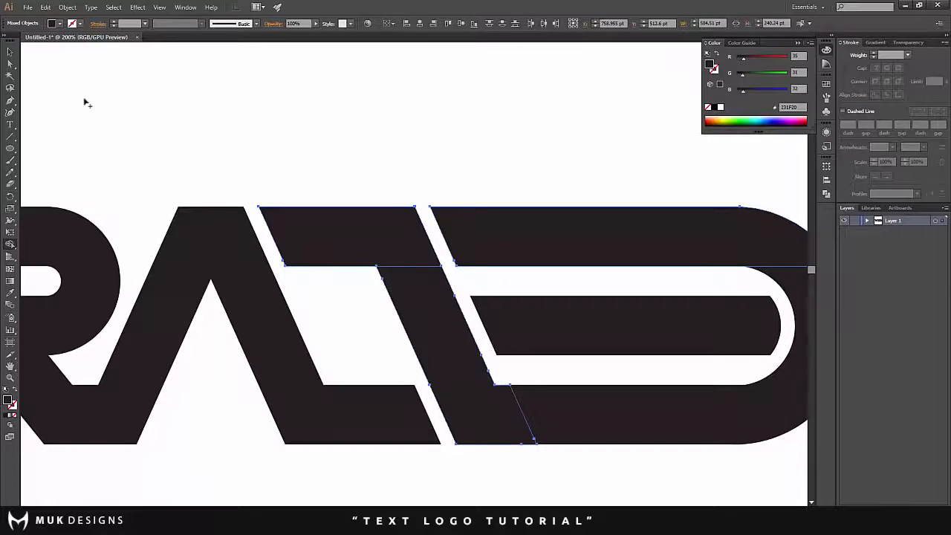
{"action": "left_click", "coordinate": [11, 55]}
{"action": "left_click", "coordinate": [333, 191]}
- Examine the complete lettering at several magnifications, checking the gaps between the letters and their overall balance
{"action": "scroll", "coordinate": [334, 191], "scroll_direction": "down", "scroll_amount": 3}
{"action": "scroll", "coordinate": [148, 274], "scroll_direction": "up", "scroll_amount": 1}
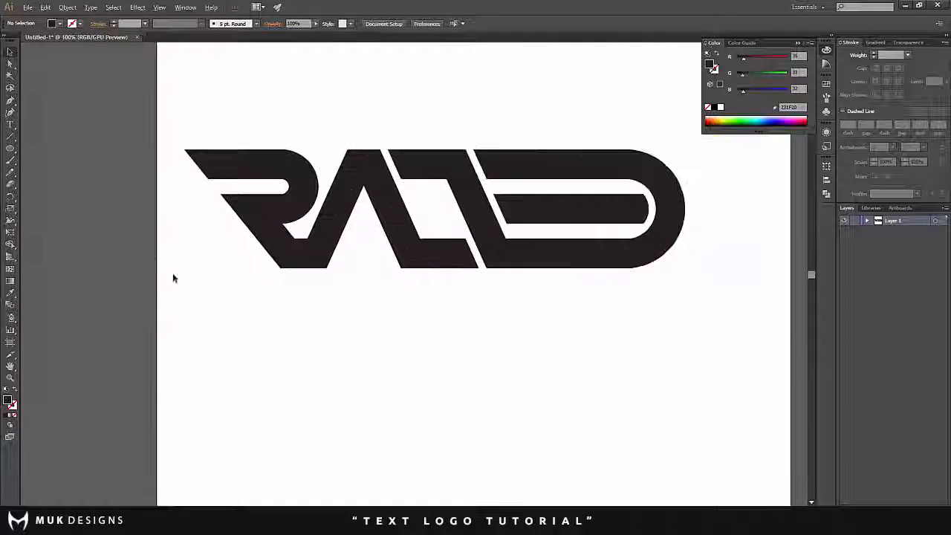
{"action": "scroll", "coordinate": [174, 278], "scroll_direction": "up", "scroll_amount": 2}
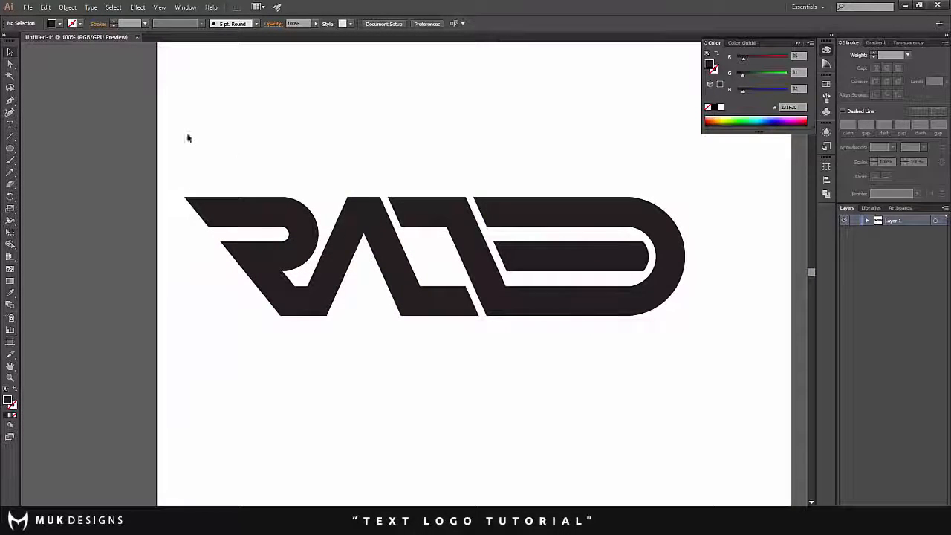
{"action": "left_click_drag", "start_coordinate": [188, 138], "coordinate": [611, 275]}
{"action": "left_click", "coordinate": [228, 286]}
{"action": "scroll", "coordinate": [225, 285], "scroll_direction": "up", "scroll_amount": 1}
{"action": "scroll", "coordinate": [225, 286], "scroll_direction": "up", "scroll_amount": 1}
{"action": "scroll", "coordinate": [255, 290], "scroll_direction": "down", "scroll_amount": 2}
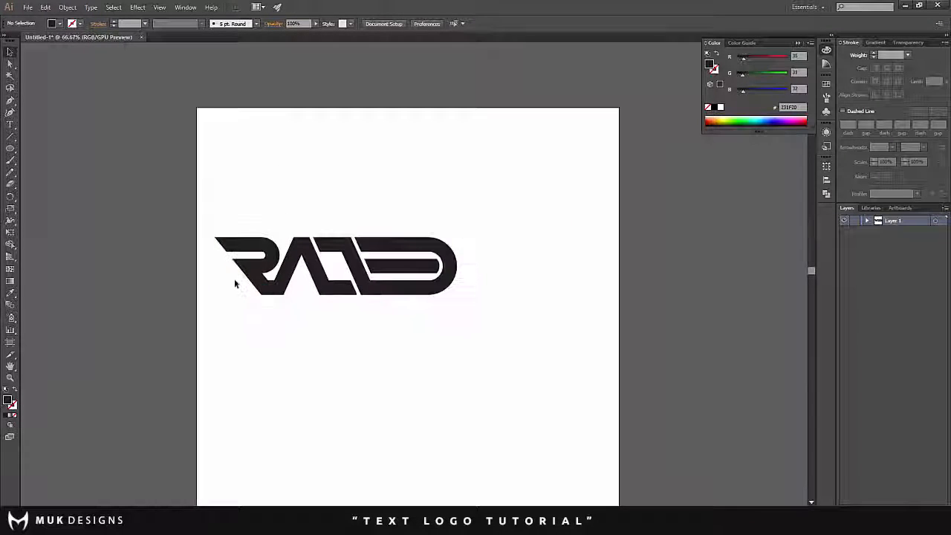
{"action": "scroll", "coordinate": [409, 314], "scroll_direction": "up", "scroll_amount": 2}
{"action": "scroll", "coordinate": [405, 319], "scroll_direction": "up", "scroll_amount": 1}
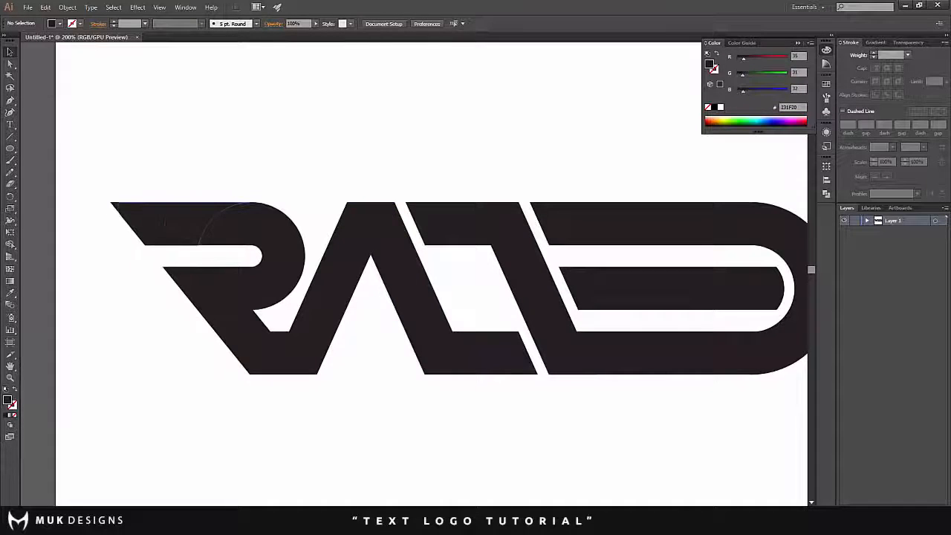
{"action": "scroll", "coordinate": [131, 251], "scroll_direction": "up", "scroll_amount": 2}
{"action": "scroll", "coordinate": [334, 327], "scroll_direction": "down", "scroll_amount": 4}
{"action": "scroll", "coordinate": [582, 243], "scroll_direction": "up", "scroll_amount": 2}
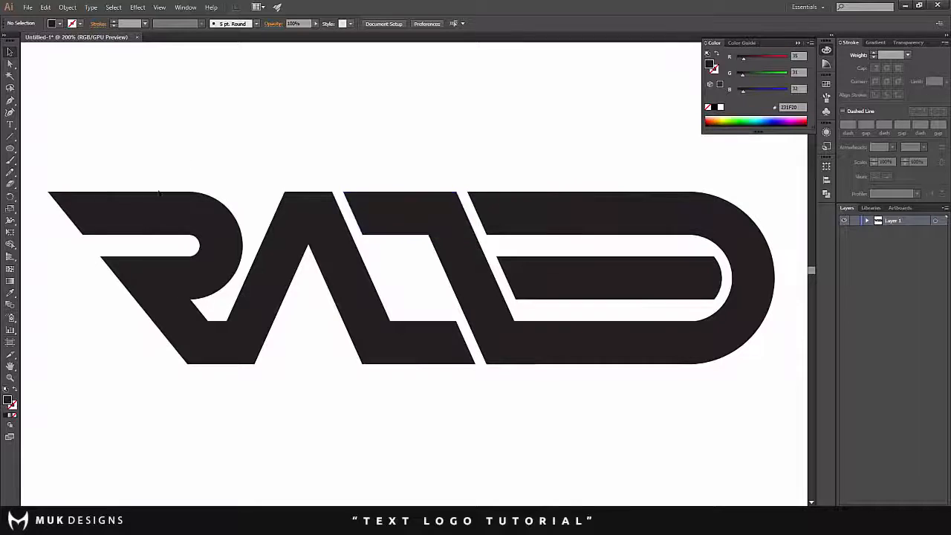
- Select all the letter shapes of the logo
{"action": "left_click", "coordinate": [11, 150]}
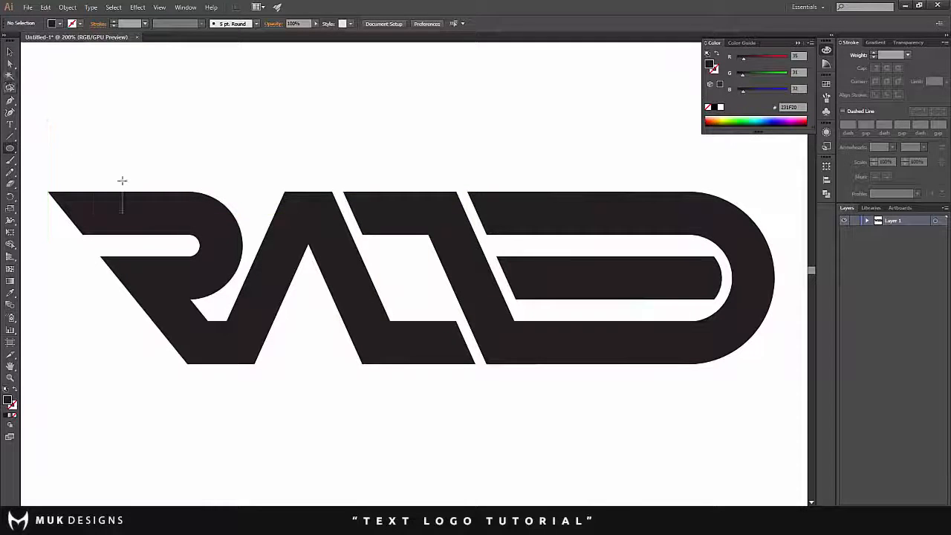
{"action": "scroll", "coordinate": [161, 143], "scroll_direction": "down", "scroll_amount": 1}
{"action": "left_click_drag", "start_coordinate": [76, 124], "coordinate": [684, 374]}
{"action": "key", "text": "ctrl+minus"}
{"action": "key", "text": "ctrl+minus"}
{"action": "key", "text": "ctrl+minus"}
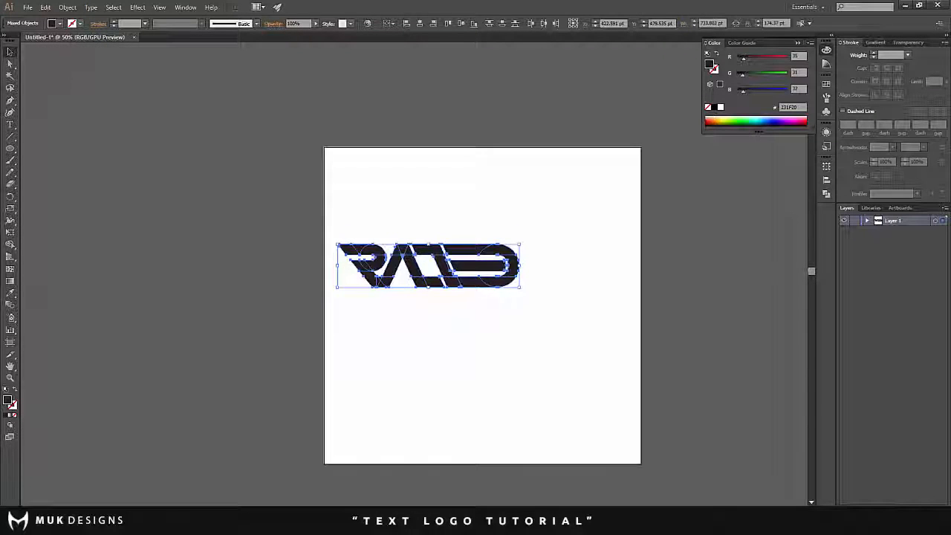
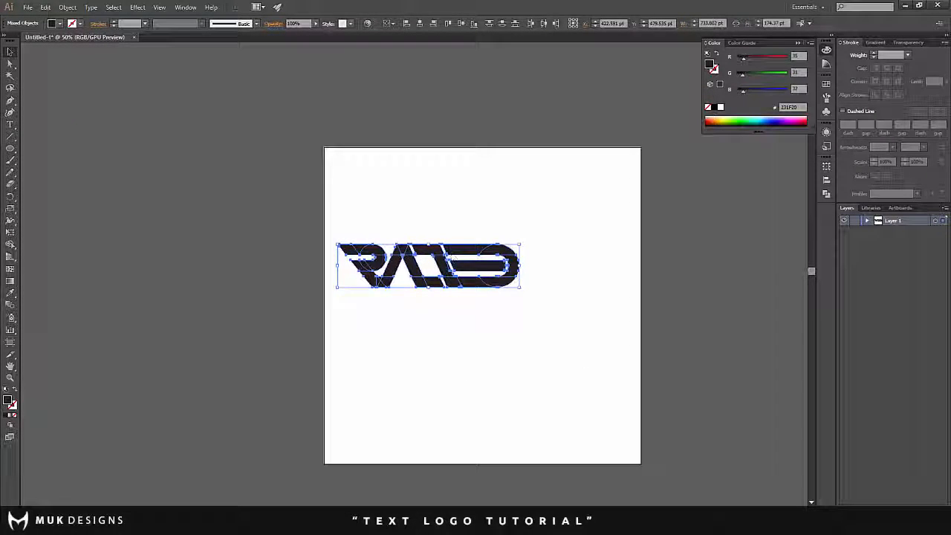
- Move the whole lettering to the upper part of the artboard and place a duplicate directly below it
{"action": "left_click_drag", "start_coordinate": [428, 275], "coordinate": [461, 201]}
{"action": "left_click", "coordinate": [415, 277]}
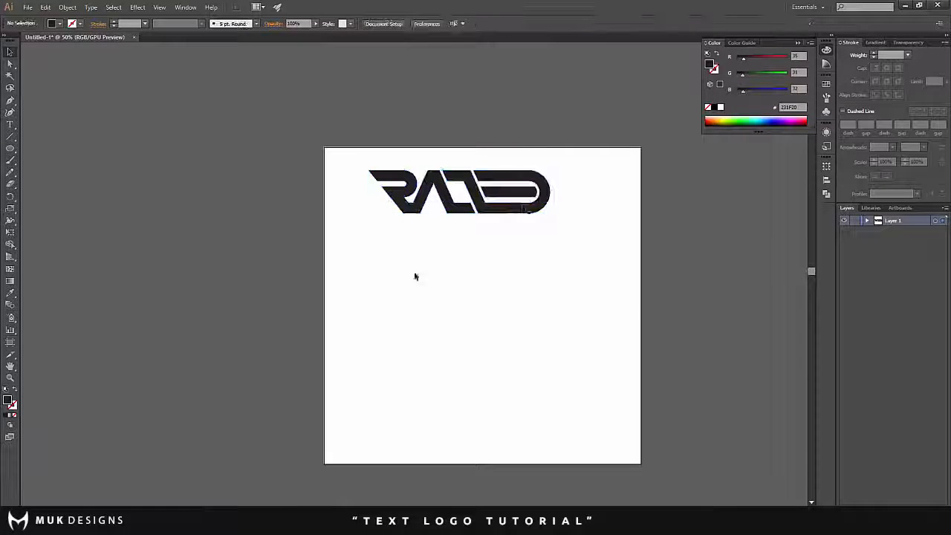
{"action": "left_click_drag", "start_coordinate": [360, 152], "coordinate": [583, 241]}
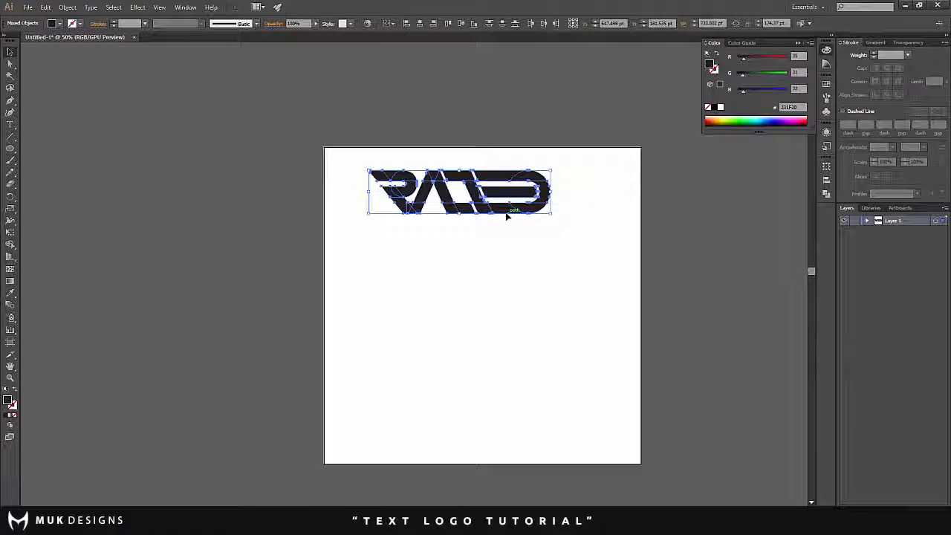
{"action": "left_click_drag", "start_coordinate": [502, 211], "coordinate": [498, 306]}
{"action": "left_click", "coordinate": [540, 351]}
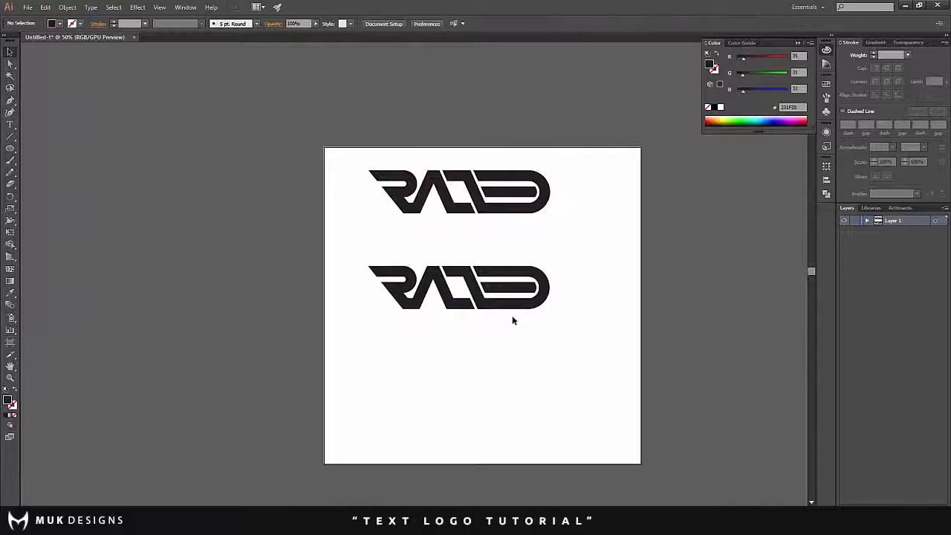
- Move the upper copy of the lettering off the artboard, beyond its upper-left corner
{"action": "scroll", "coordinate": [512, 322], "scroll_direction": "up", "scroll_amount": 1, "text": "alt"}
{"action": "left_click_drag", "start_coordinate": [385, 143], "coordinate": [97, 52]}
{"action": "scroll", "coordinate": [344, 153], "scroll_direction": "up", "scroll_amount": 1}
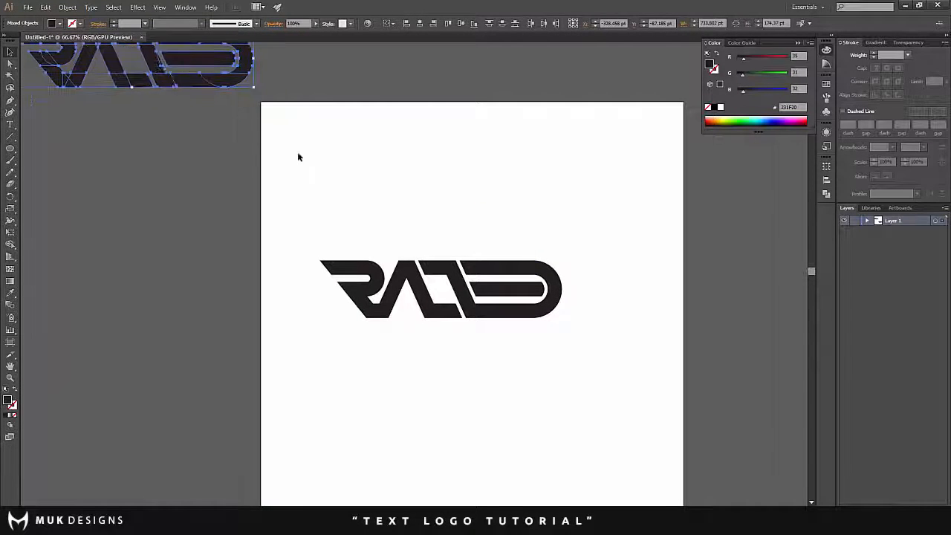
{"action": "left_click", "coordinate": [327, 172]}
- Unite all shapes of the lettering on the artboard with the Pathfinder's Unite mode
{"action": "key", "text": "ctrl+plus"}
{"action": "key", "text": "ctrl+plus"}
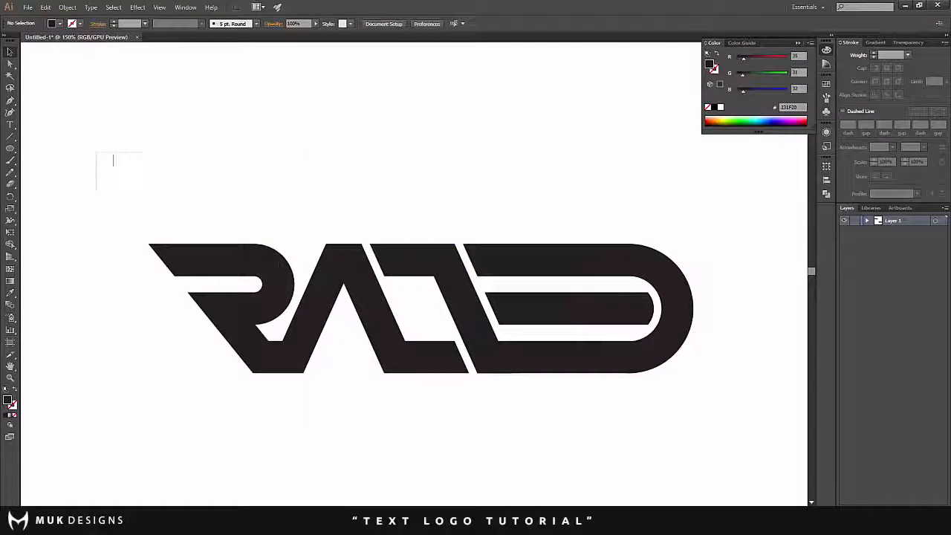
{"action": "key", "text": "ctrl+a"}
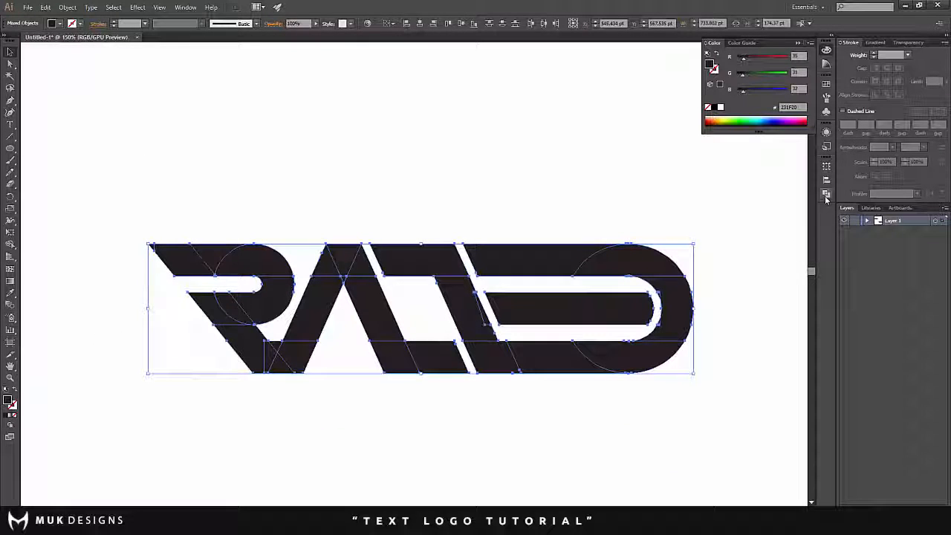
{"action": "left_click", "coordinate": [827, 193]}
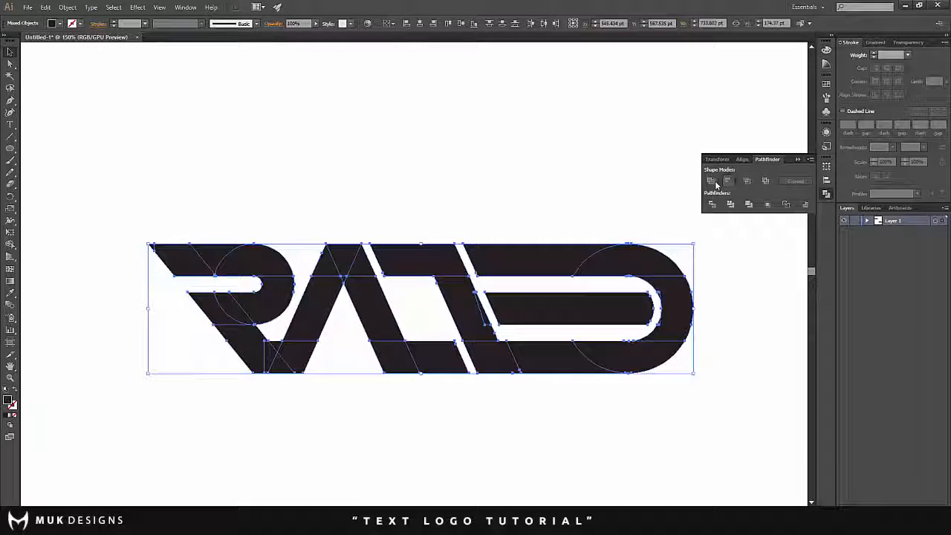
{"action": "left_click", "coordinate": [712, 184]}
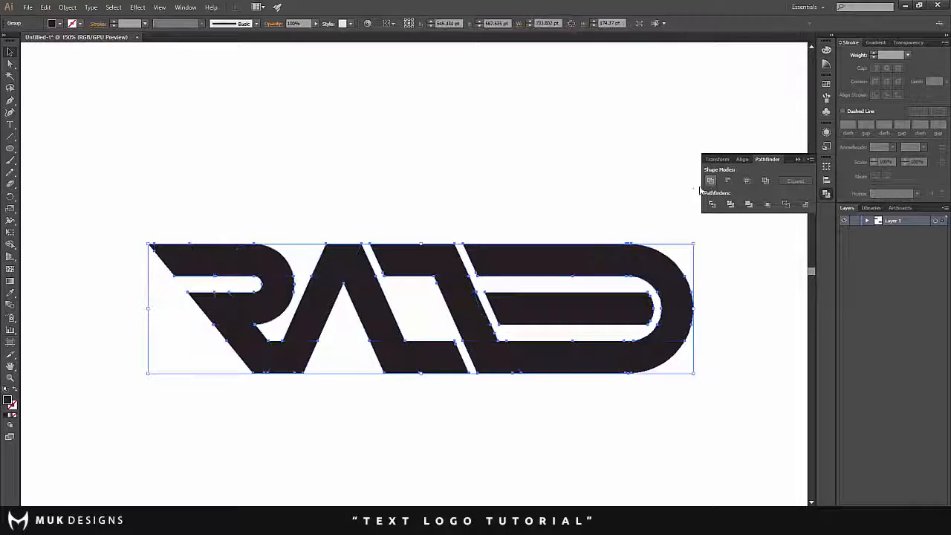
{"action": "left_click", "coordinate": [505, 232]}
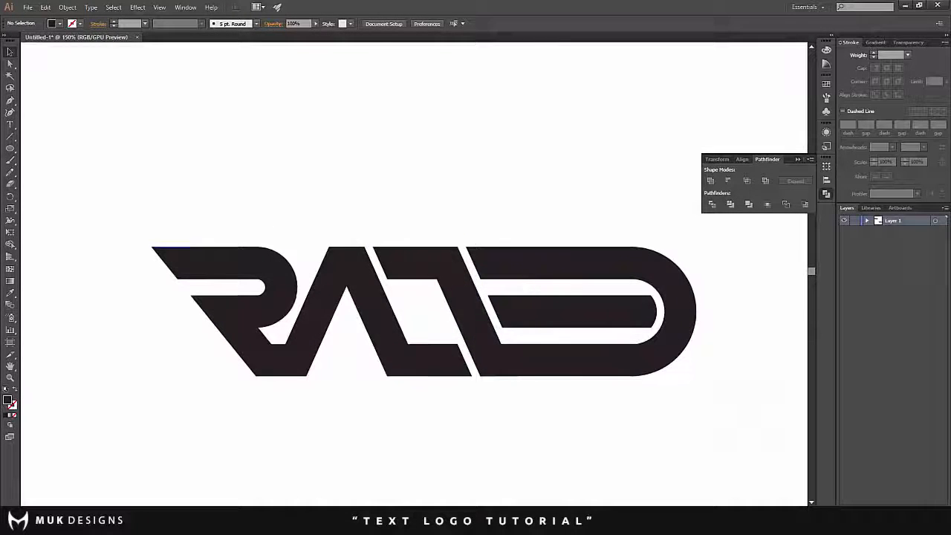
- Shift the united lettering slightly to the right on the artboard
{"action": "left_click", "coordinate": [341, 259]}
{"action": "left_click", "coordinate": [361, 211]}
{"action": "left_click", "coordinate": [373, 256]}
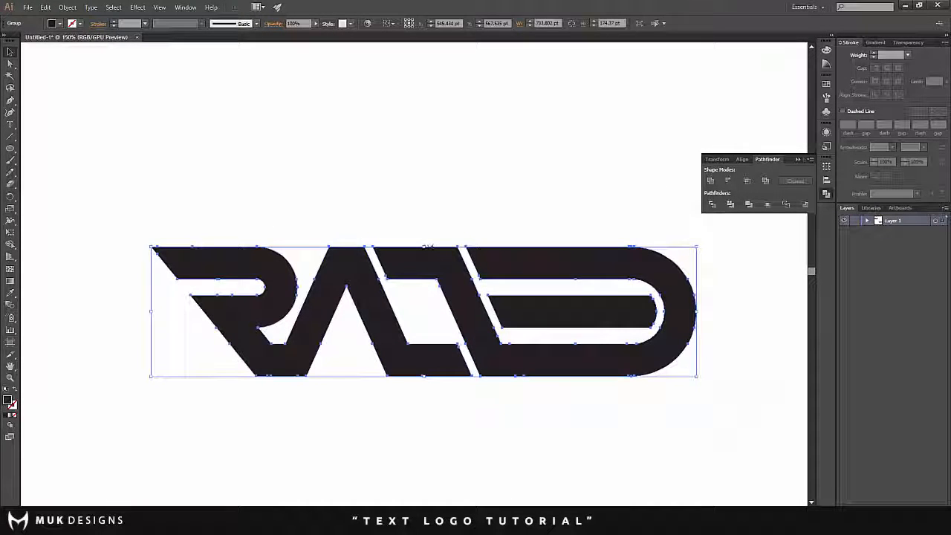
{"action": "left_click", "coordinate": [421, 211]}
{"action": "left_click_drag", "start_coordinate": [479, 313], "coordinate": [462, 276]}
{"action": "left_click", "coordinate": [440, 186]}
{"action": "left_click_drag", "start_coordinate": [443, 242], "coordinate": [475, 258]}
{"action": "left_click", "coordinate": [327, 272]}
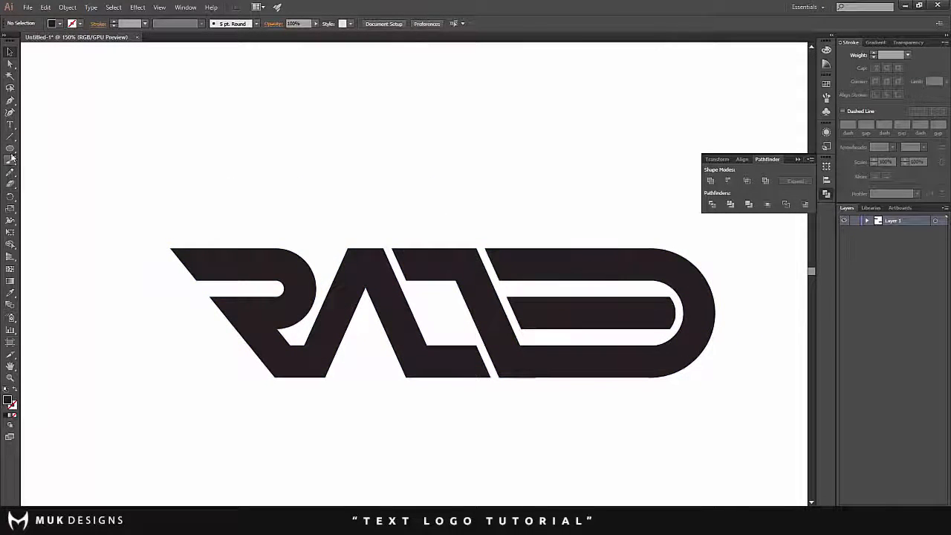
- Draw a circle about 43.5 pt wide on the slanted-stem letter's top bar and fit it against the bar's slanted left end
{"action": "scroll", "coordinate": [395, 266], "scroll_direction": "up", "scroll_amount": 2}
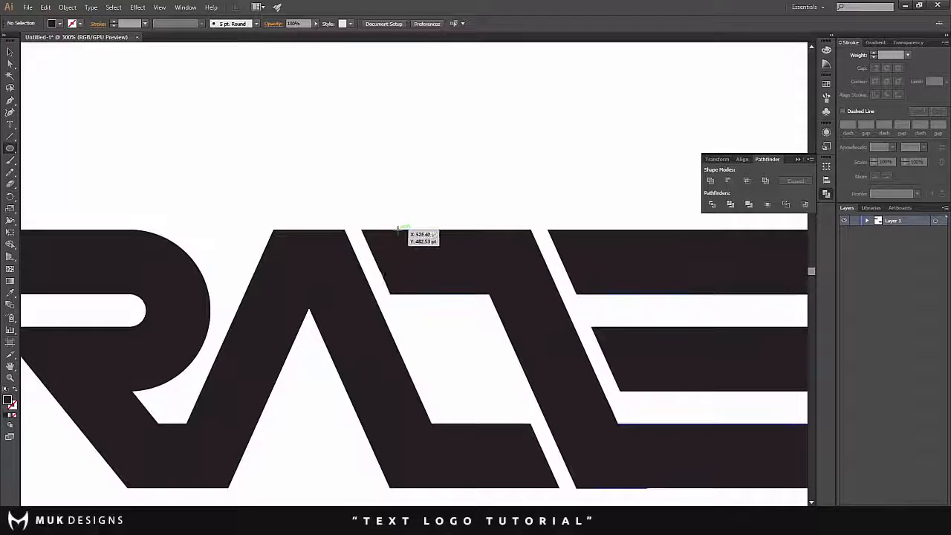
{"action": "left_click_drag", "start_coordinate": [398, 227], "coordinate": [449, 294]}
{"action": "left_click", "coordinate": [12, 51]}
{"action": "scroll", "coordinate": [333, 144], "scroll_direction": "up", "scroll_amount": 4}
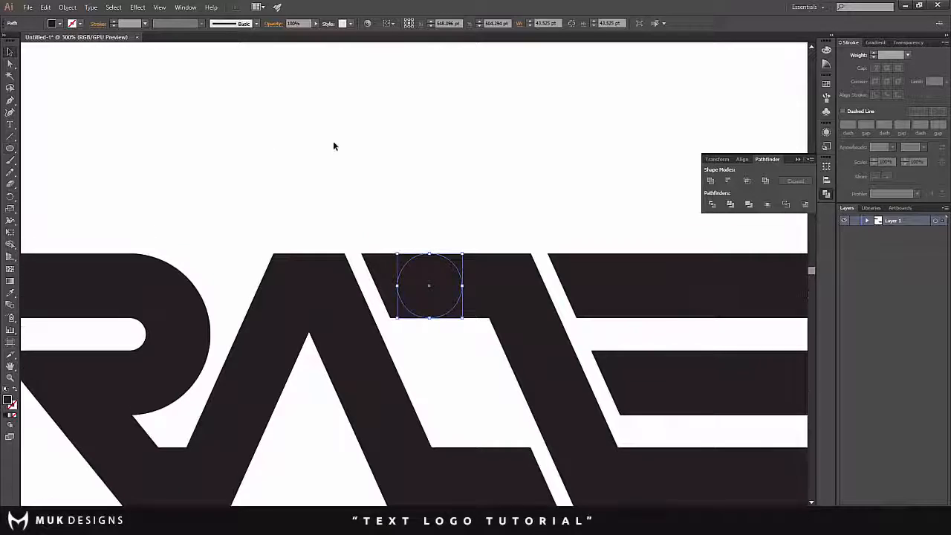
{"action": "left_click", "coordinate": [433, 247]}
{"action": "scroll", "coordinate": [421, 246], "scroll_direction": "up", "scroll_amount": 2}
{"action": "left_click_drag", "start_coordinate": [440, 341], "coordinate": [409, 340]}
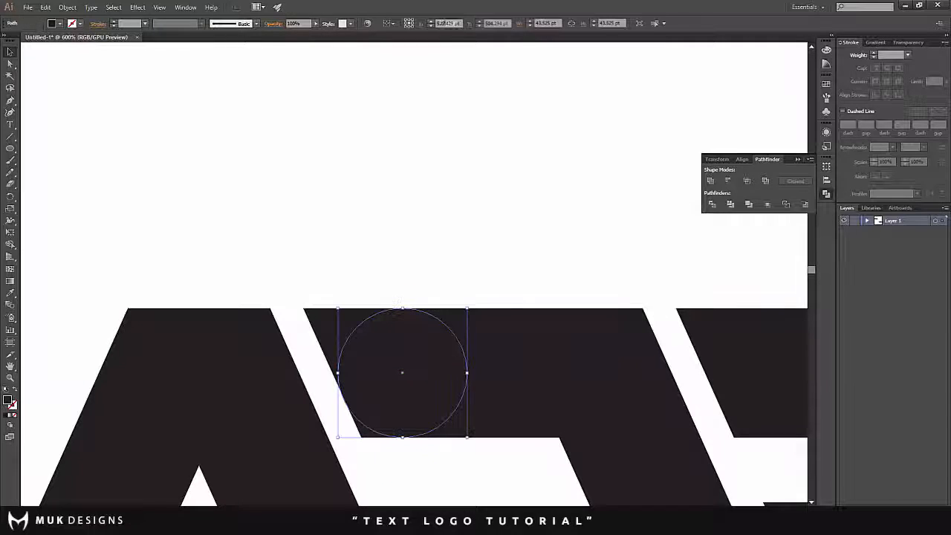
- With Shape Builder, remove the corner outside the circle to round the top bar's lower-left corner
{"action": "left_click", "coordinate": [484, 401], "text": "shift"}
{"action": "scroll", "coordinate": [480, 398], "scroll_direction": "down", "scroll_amount": 2}
{"action": "scroll", "coordinate": [407, 306], "scroll_direction": "down", "scroll_amount": 2}
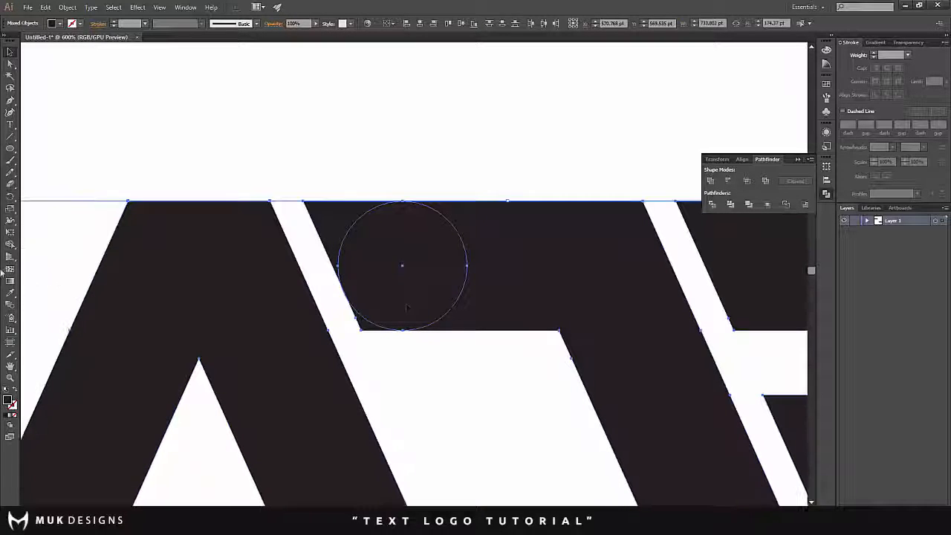
{"action": "scroll", "coordinate": [353, 357], "scroll_direction": "up", "scroll_amount": 3}
{"action": "left_click", "coordinate": [382, 260], "text": "alt"}
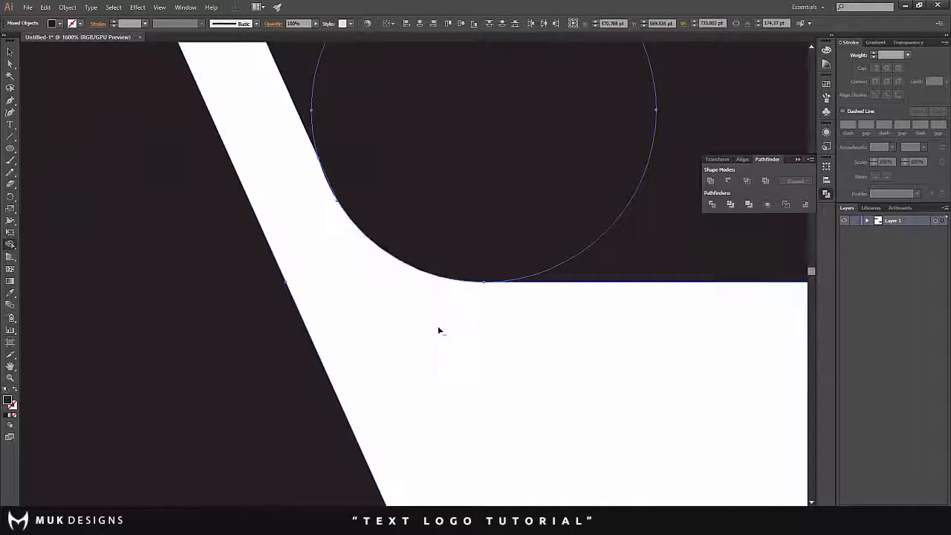
{"action": "scroll", "coordinate": [437, 326], "scroll_direction": "down", "scroll_amount": 5}
{"action": "left_click", "coordinate": [61, 74]}
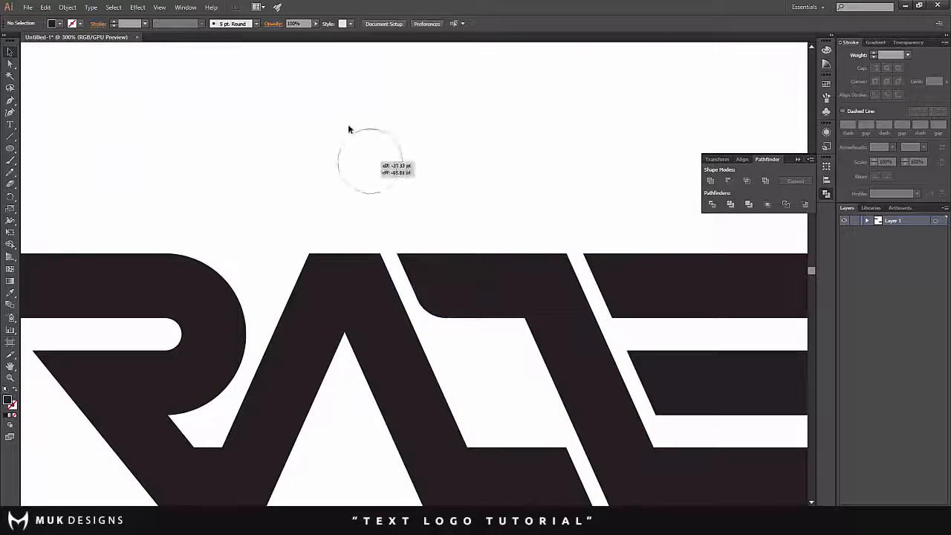
- Move the circle onto the A, fitting it into the letter's upper-left corner
{"action": "left_click_drag", "start_coordinate": [348, 129], "coordinate": [354, 164]}
{"action": "scroll", "coordinate": [351, 129], "scroll_direction": "down", "scroll_amount": 4}
{"action": "scroll", "coordinate": [345, 130], "scroll_direction": "up", "scroll_amount": 2}
{"action": "scroll", "coordinate": [311, 135], "scroll_direction": "up", "scroll_amount": 1}
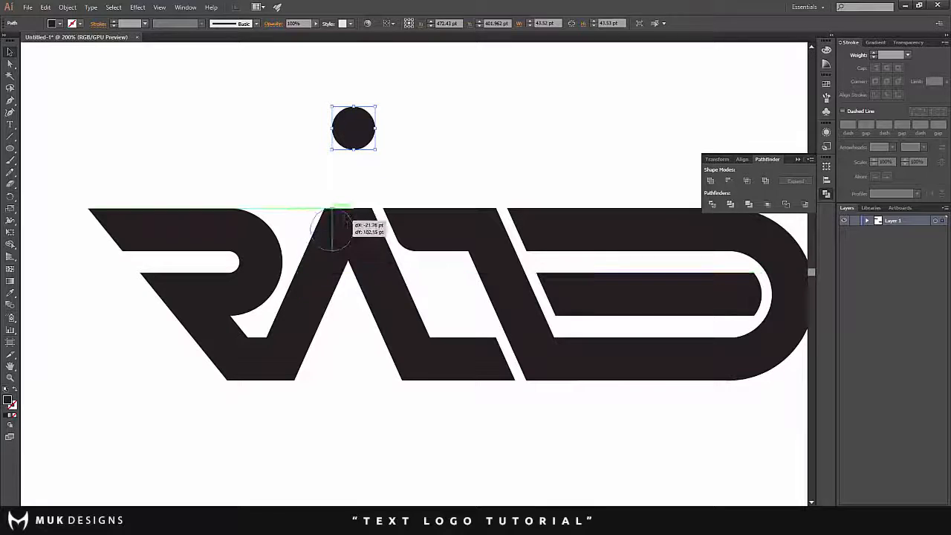
{"action": "scroll", "coordinate": [329, 222], "scroll_direction": "up", "scroll_amount": 5}
{"action": "left_click_drag", "start_coordinate": [351, 225], "coordinate": [340, 225]}
- Try to isolate the A's upper-left corner with Shape Builder, examining closely where the circle meets the letter's edges
{"action": "key", "text": "ctrl+a"}
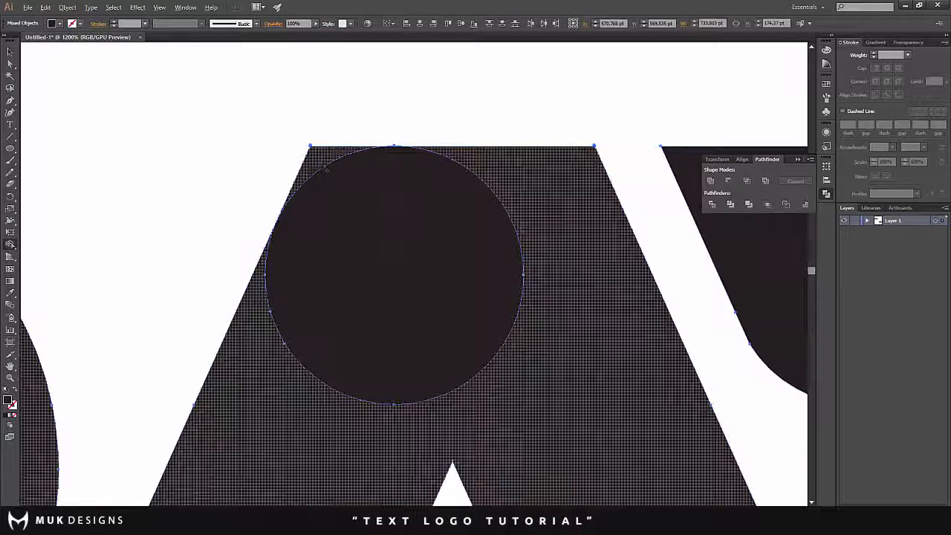
{"action": "scroll", "coordinate": [352, 222], "scroll_direction": "down", "scroll_amount": 4}
{"action": "scroll", "coordinate": [346, 226], "scroll_direction": "up", "scroll_amount": 3}
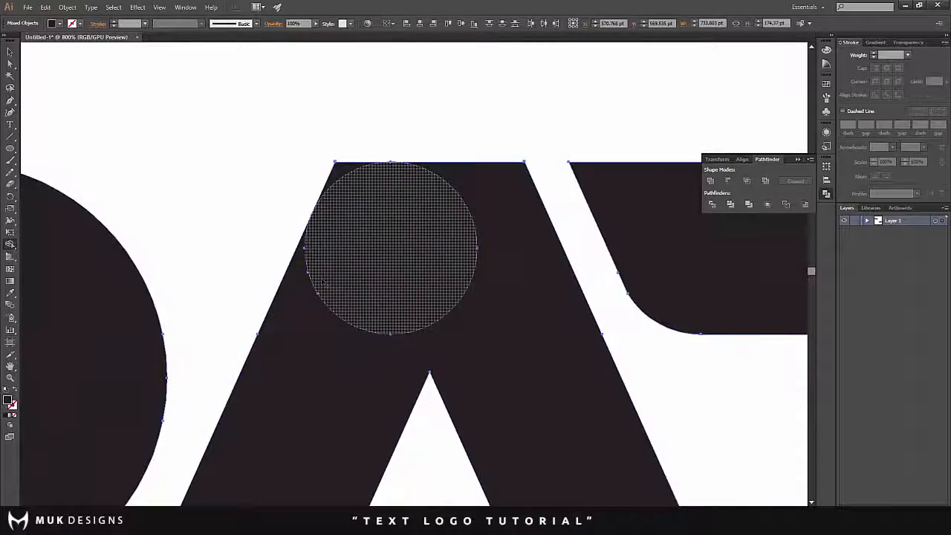
{"action": "scroll", "coordinate": [320, 213], "scroll_direction": "up", "scroll_amount": 5}
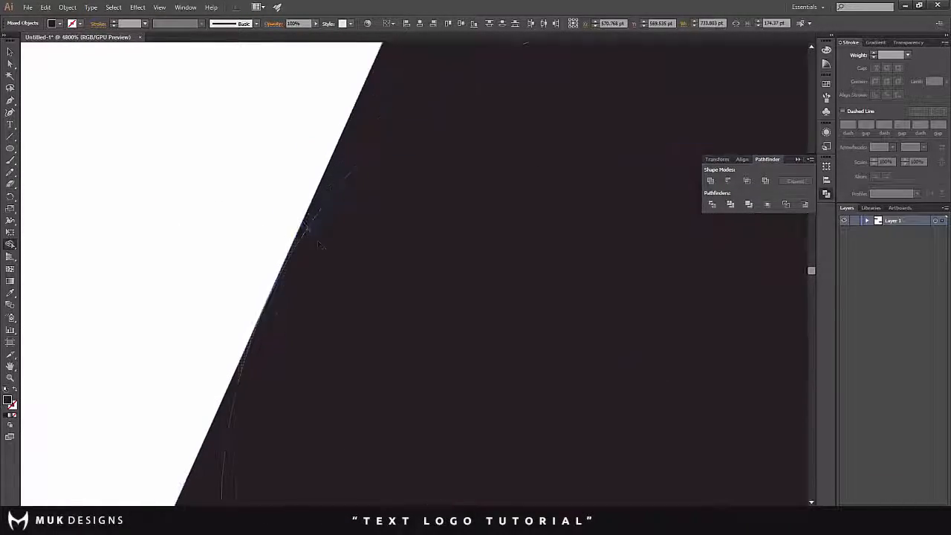
{"action": "scroll", "coordinate": [376, 186], "scroll_direction": "down", "scroll_amount": 1}
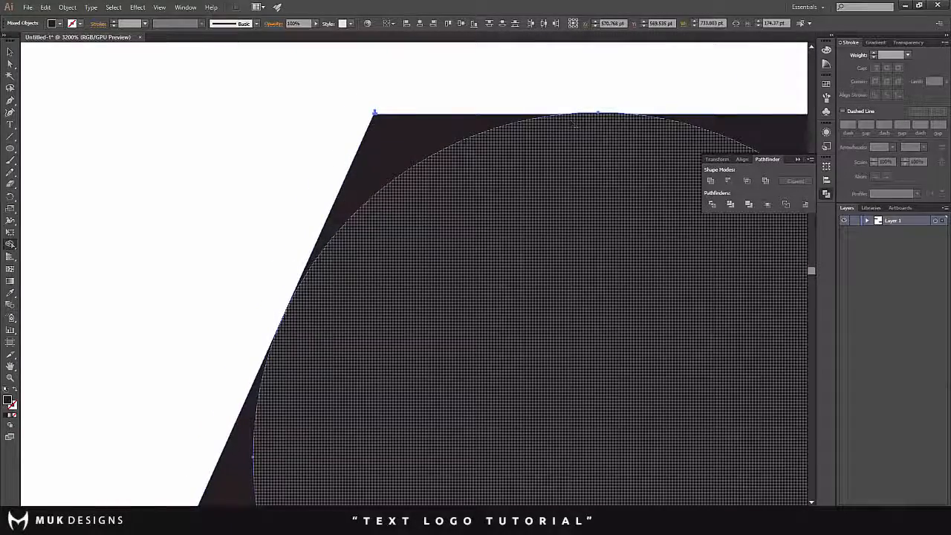
{"action": "scroll", "coordinate": [398, 148], "scroll_direction": "down", "scroll_amount": 3}
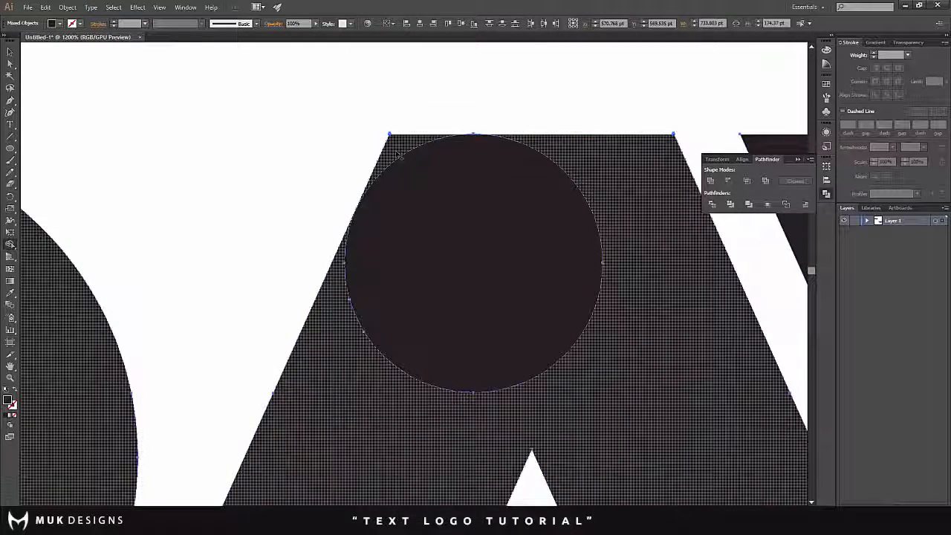
{"action": "scroll", "coordinate": [397, 155], "scroll_direction": "down", "scroll_amount": 5}
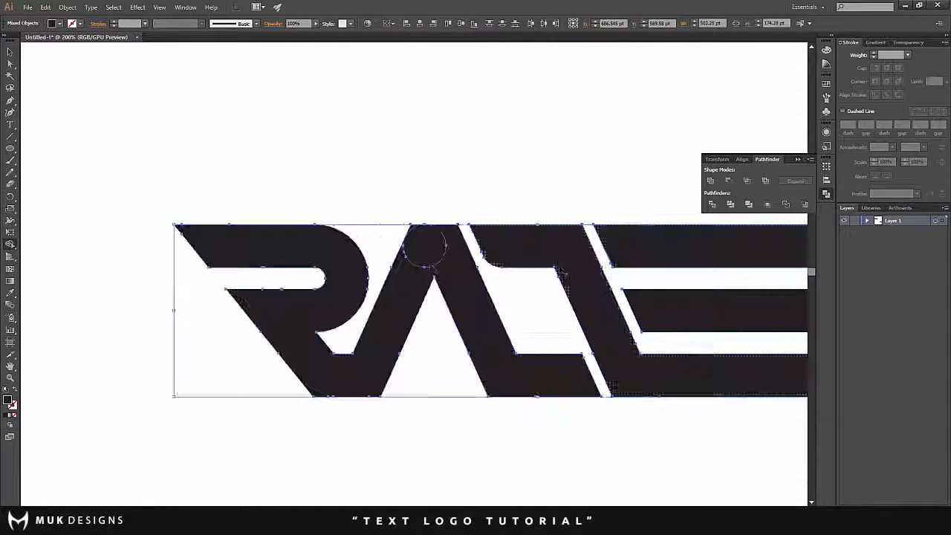
{"action": "scroll", "coordinate": [402, 252], "scroll_direction": "up", "scroll_amount": 3}
- Nudge the circle on the A until it meets the top edge and the slanted left side
{"action": "left_click", "coordinate": [170, 87]}
{"action": "scroll", "coordinate": [437, 198], "scroll_direction": "up", "scroll_amount": 6}
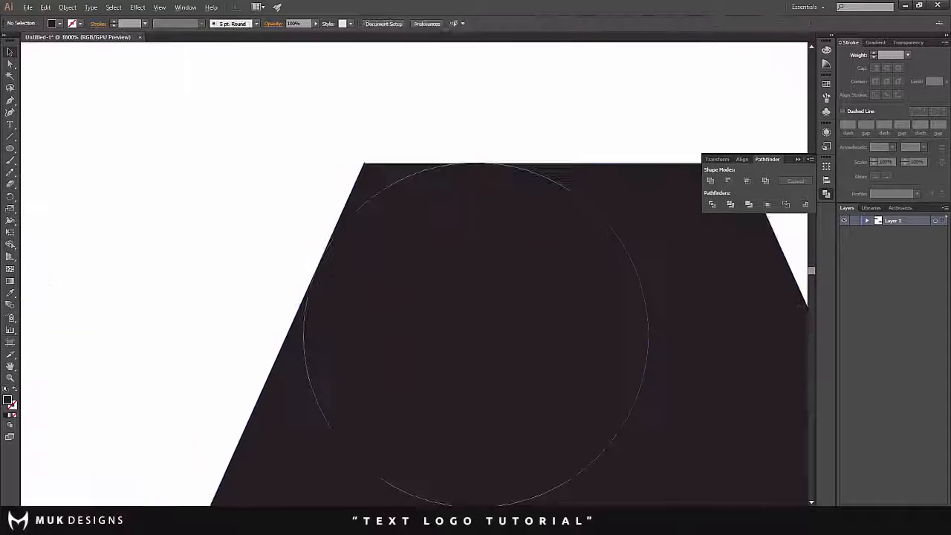
{"action": "left_click", "coordinate": [437, 197]}
{"action": "left_click_drag", "start_coordinate": [437, 197], "coordinate": [439, 198]}
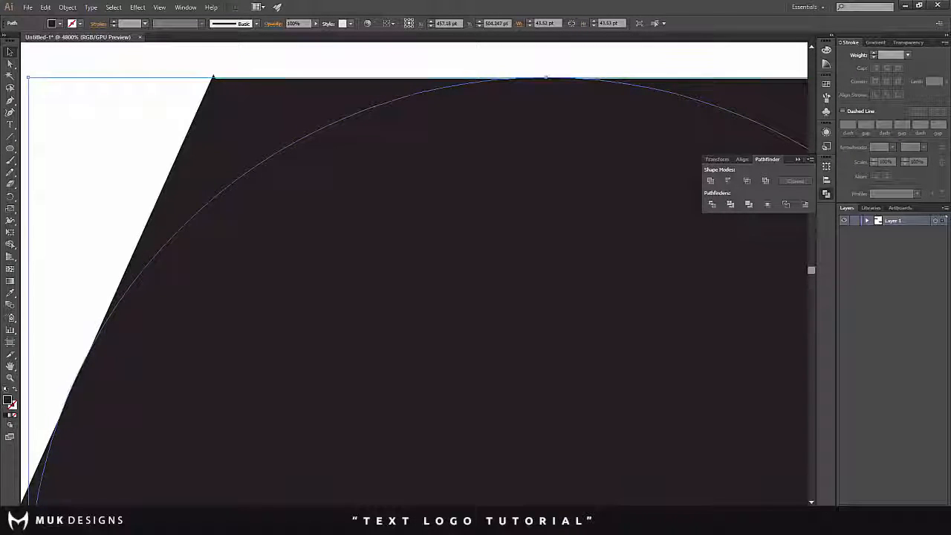
- With Shape Builder, remove the piece outside the circle to round the A's upper-left corner
{"action": "scroll", "coordinate": [441, 198], "scroll_direction": "down", "scroll_amount": 3}
{"action": "key", "text": "ctrl+a"}
{"action": "left_click", "coordinate": [11, 245]}
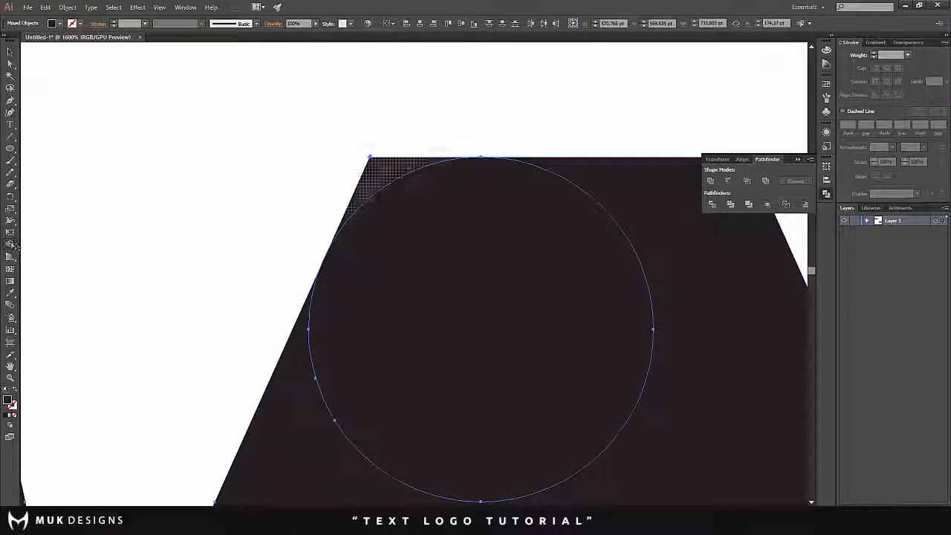
{"action": "left_click", "coordinate": [382, 174], "text": "alt"}
{"action": "scroll", "coordinate": [274, 185], "scroll_direction": "down", "scroll_amount": 4}
{"action": "left_click", "coordinate": [131, 68]}
{"action": "scroll", "coordinate": [283, 141], "scroll_direction": "down", "scroll_amount": 5}
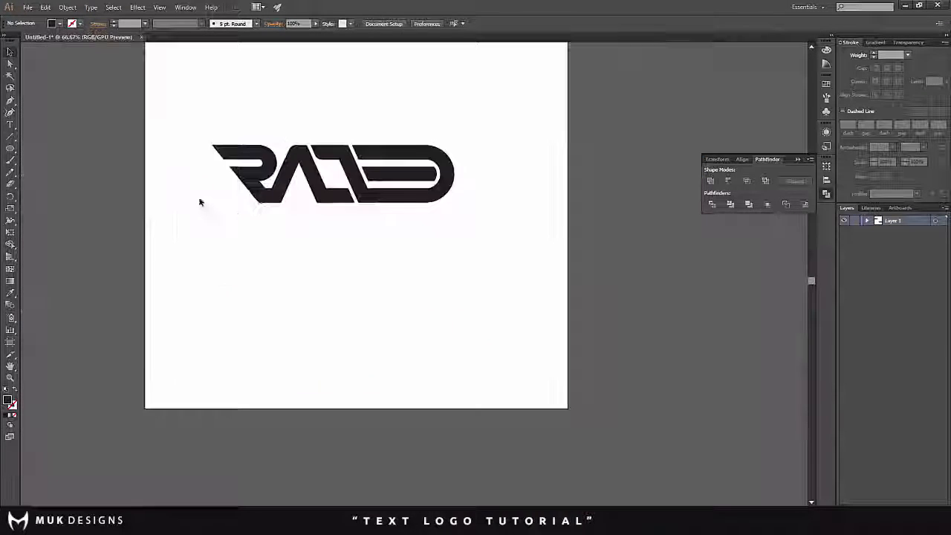
- Move the circle to the left end of the R's top bar, fitting it into the bar's lower-left corner
{"action": "scroll", "coordinate": [193, 186], "scroll_direction": "up", "scroll_amount": 3}
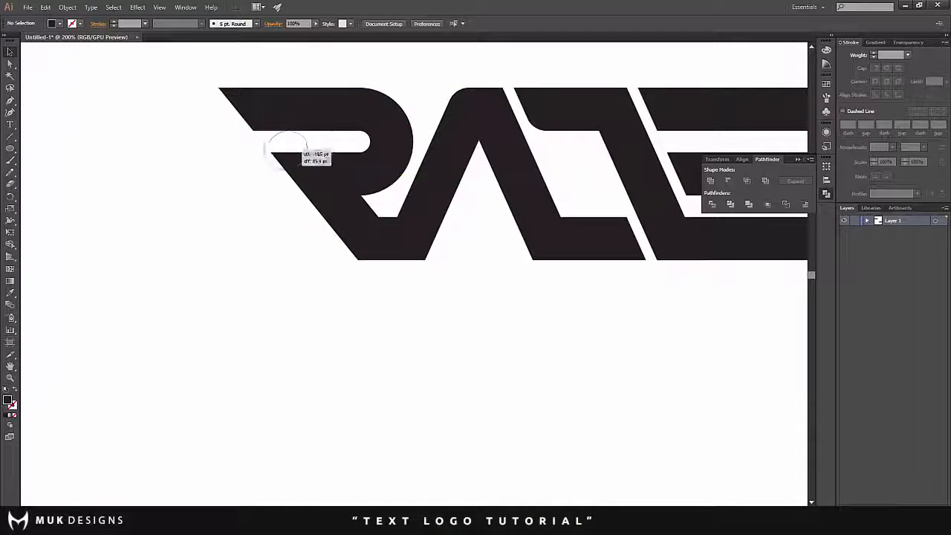
{"action": "left_click_drag", "start_coordinate": [294, 154], "coordinate": [288, 123]}
{"action": "scroll", "coordinate": [268, 112], "scroll_direction": "up", "scroll_amount": 7}
{"action": "scroll", "coordinate": [288, 123], "scroll_direction": "down", "scroll_amount": 4}
{"action": "scroll", "coordinate": [214, 153], "scroll_direction": "up", "scroll_amount": 2}
{"action": "left_click_drag", "start_coordinate": [273, 162], "coordinate": [290, 182]}
{"action": "scroll", "coordinate": [272, 158], "scroll_direction": "up", "scroll_amount": 2}
{"action": "scroll", "coordinate": [289, 183], "scroll_direction": "down", "scroll_amount": 2}
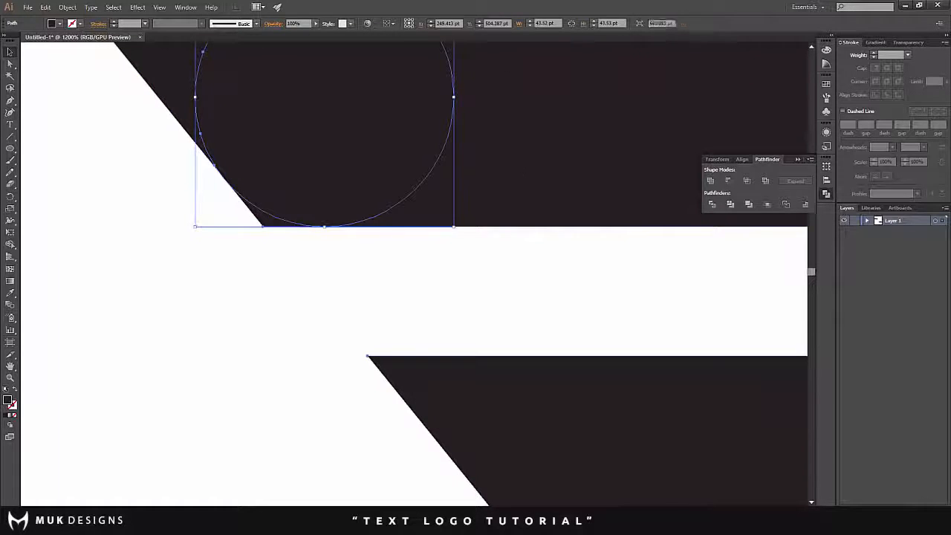
- Try to remove the R top bar's lower-left corner outside the circle with Shape Builder
{"action": "key", "text": "ctrl+a"}
{"action": "left_click", "coordinate": [11, 244]}
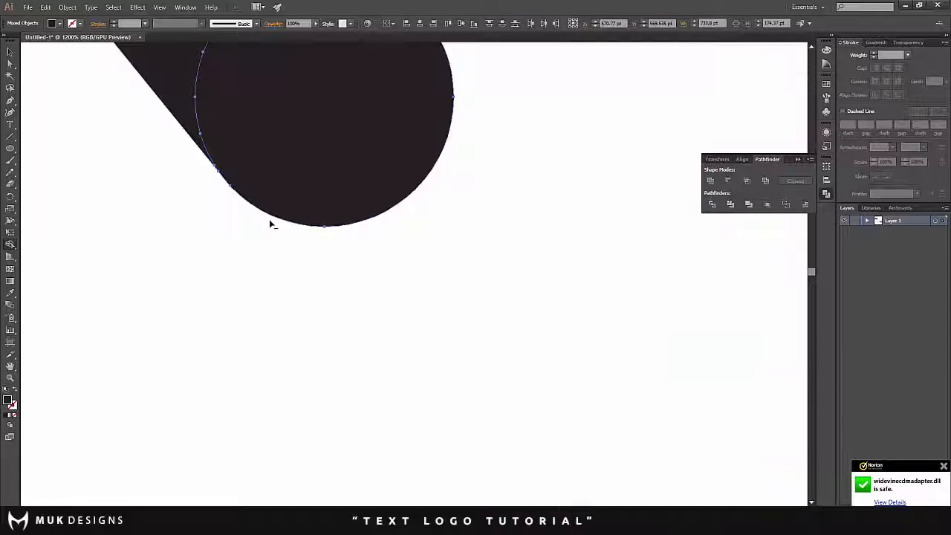
{"action": "left_click", "coordinate": [10, 53]}
{"action": "left_click", "coordinate": [289, 246]}
- Nudge the circle down to the lower edge of the R's top bar and trim the corner outside it with Shape Builder
{"action": "scroll", "coordinate": [289, 246], "scroll_direction": "up", "scroll_amount": 4}
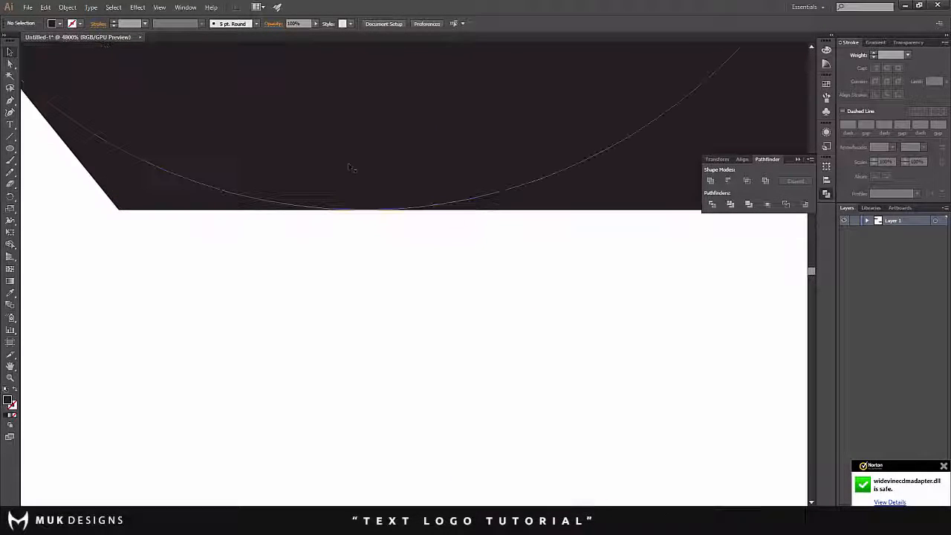
{"action": "left_click_drag", "start_coordinate": [348, 163], "coordinate": [348, 170]}
{"action": "scroll", "coordinate": [348, 170], "scroll_direction": "down", "scroll_amount": 3}
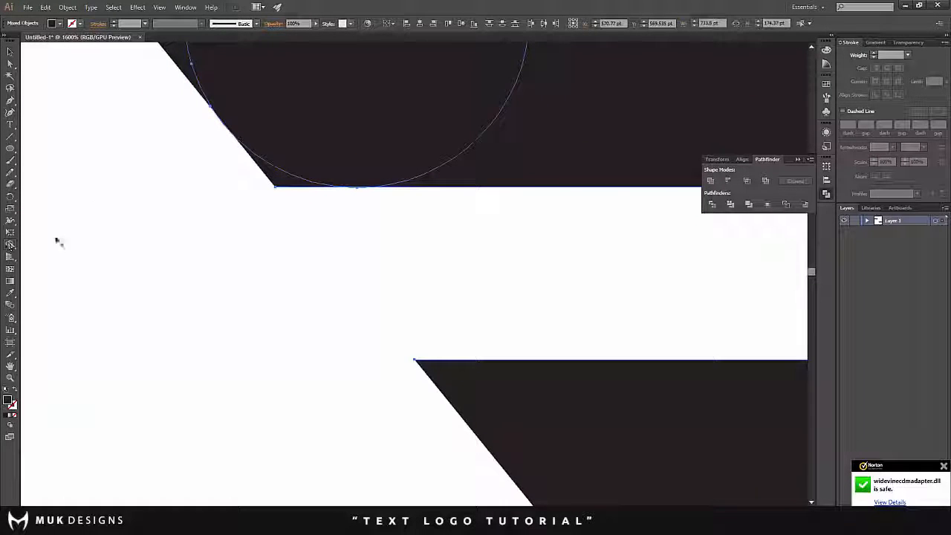
{"action": "scroll", "coordinate": [278, 192], "scroll_direction": "down", "scroll_amount": 5}
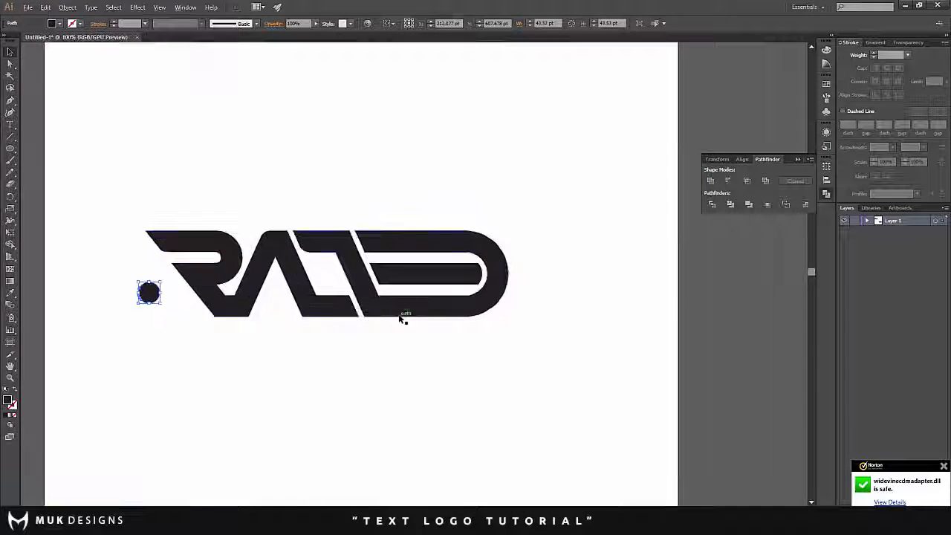
{"action": "scroll", "coordinate": [399, 314], "scroll_direction": "up", "scroll_amount": 2}
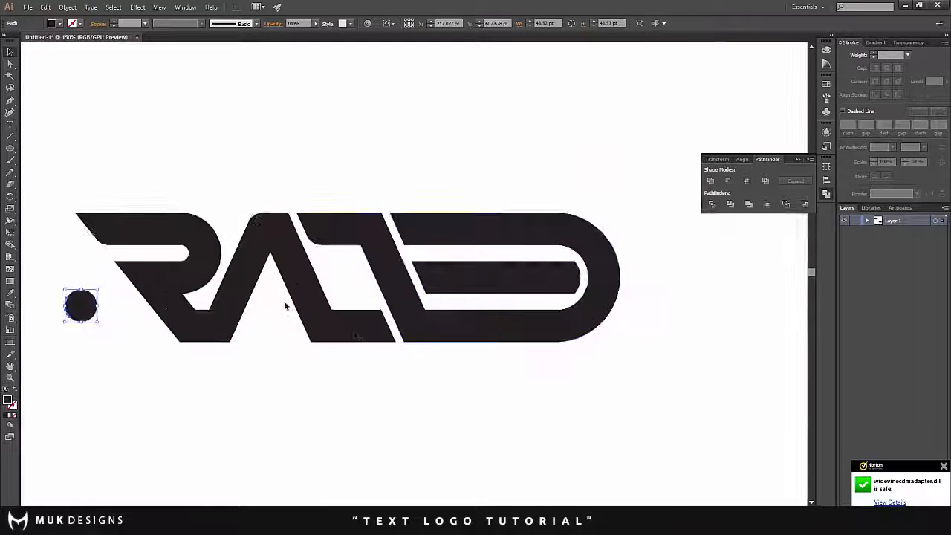
- Move the circle to the left end of the last letter's top bar, fitting it into the bar's lower-left corner
{"action": "left_click_drag", "start_coordinate": [82, 306], "coordinate": [458, 305]}
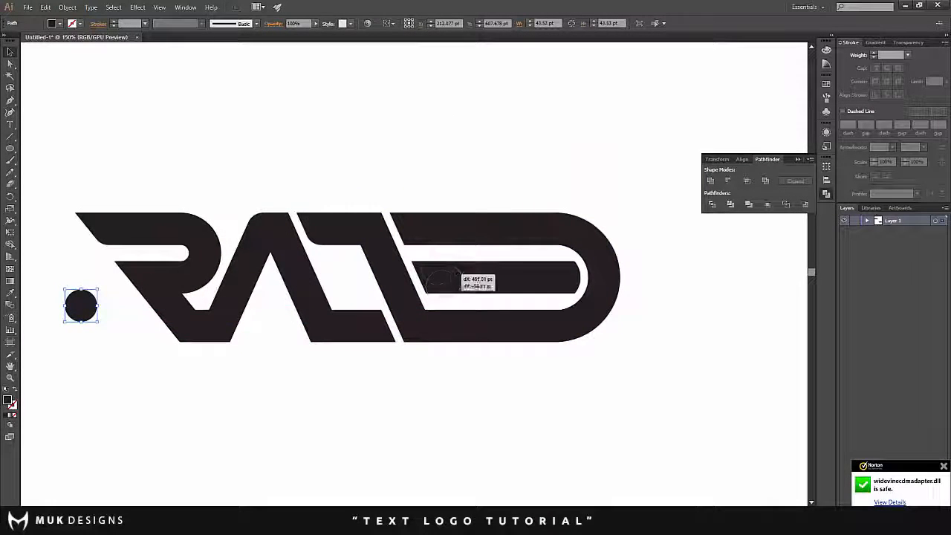
{"action": "left_click_drag", "start_coordinate": [431, 222], "coordinate": [413, 248]}
{"action": "scroll", "coordinate": [420, 217], "scroll_direction": "up", "scroll_amount": 4}
{"action": "key", "text": "ctrl+a"}
{"action": "key", "text": "shift+m"}
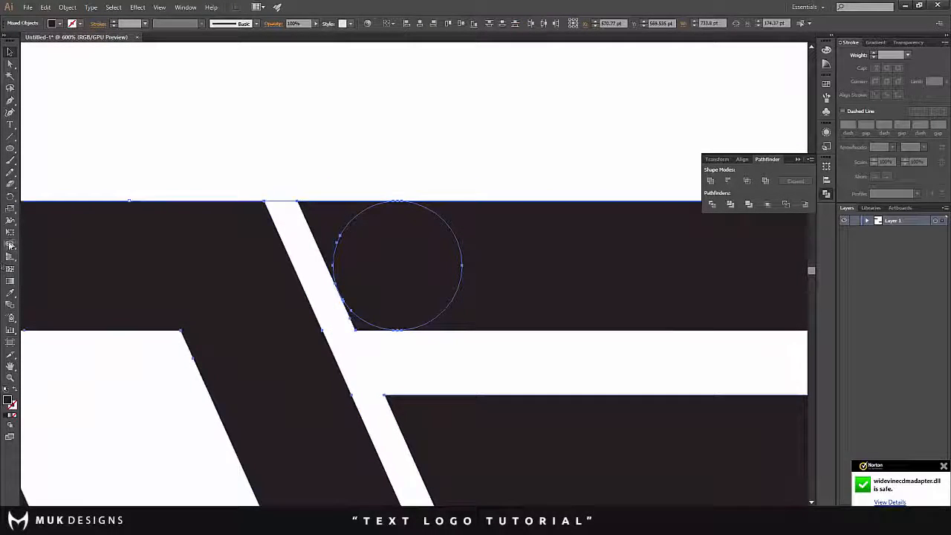
{"action": "scroll", "coordinate": [349, 351], "scroll_direction": "up", "scroll_amount": 2}
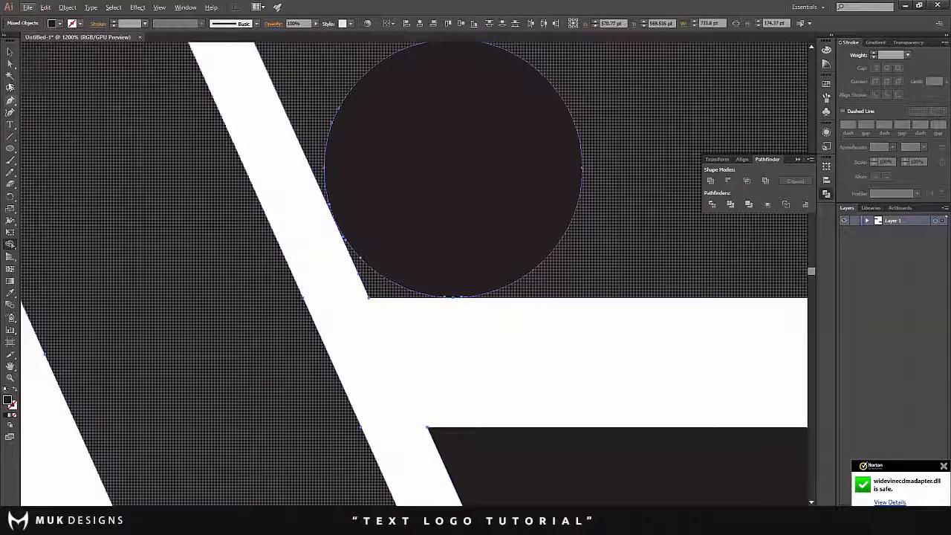
- Nudge the circle onto the lower edge of the last letter's top bar and trim the corner outside it with Shape Builder
{"action": "left_click", "coordinate": [10, 52]}
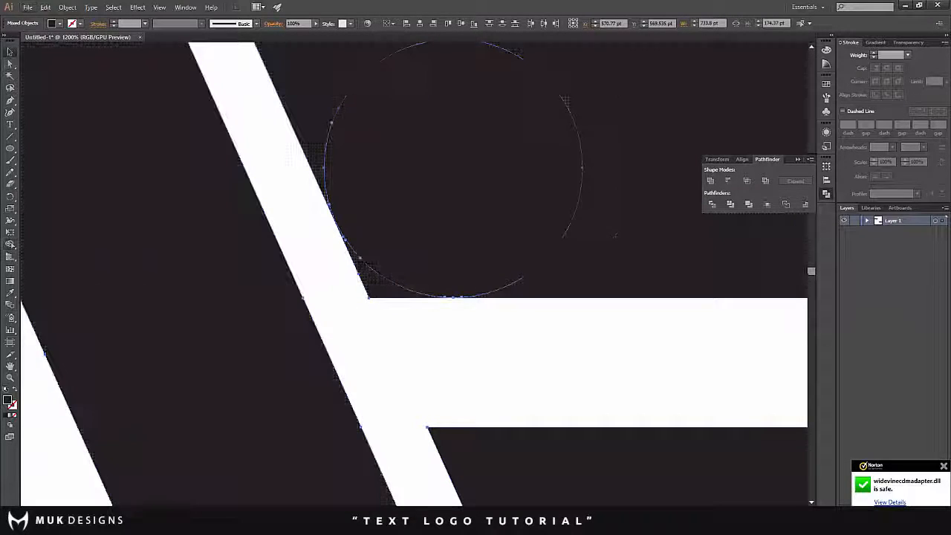
{"action": "left_click", "coordinate": [450, 319]}
{"action": "scroll", "coordinate": [446, 272], "scroll_direction": "up", "scroll_amount": 1}
{"action": "left_click_drag", "start_coordinate": [463, 265], "coordinate": [462, 267]}
{"action": "key", "text": "ctrl+a"}
{"action": "key", "text": "shift+m"}
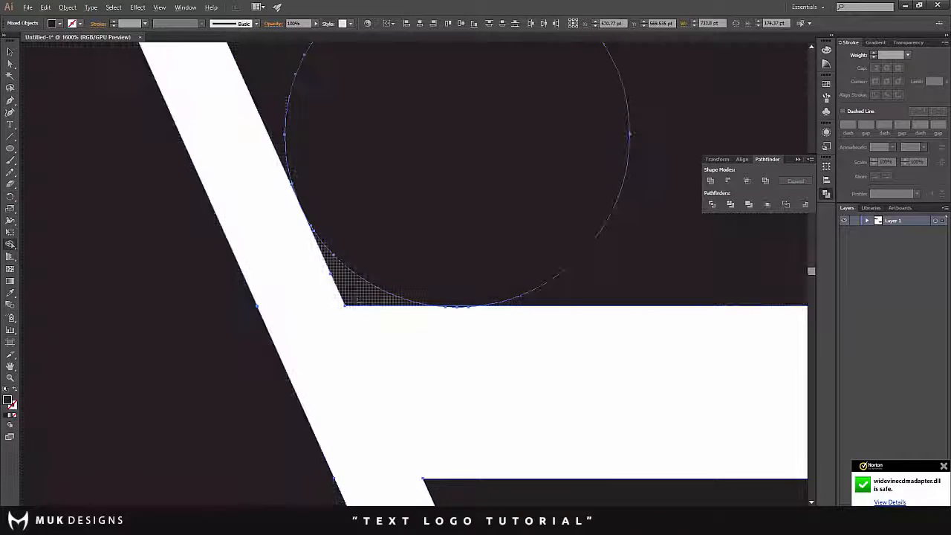
{"action": "left_click", "coordinate": [349, 286]}
- Move the circle to the empty area above the logo and inspect the rounded corner of the last letter's top bar
{"action": "scroll", "coordinate": [366, 319], "scroll_direction": "down", "scroll_amount": 4}
{"action": "left_click", "coordinate": [12, 52]}
{"action": "left_click", "coordinate": [216, 153]}
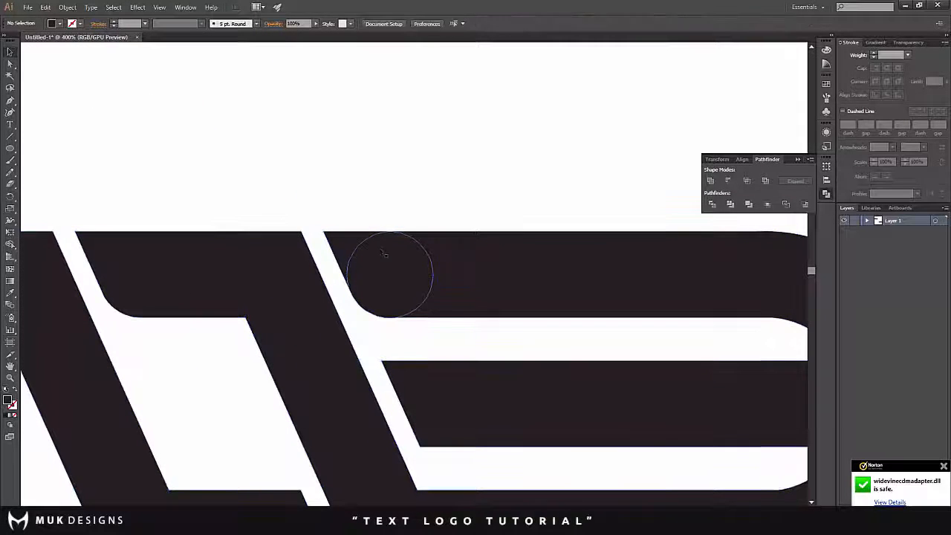
{"action": "left_click_drag", "start_coordinate": [452, 124], "coordinate": [452, 124]}
{"action": "scroll", "coordinate": [384, 298], "scroll_direction": "down", "scroll_amount": 3}
{"action": "scroll", "coordinate": [307, 322], "scroll_direction": "up", "scroll_amount": 2}
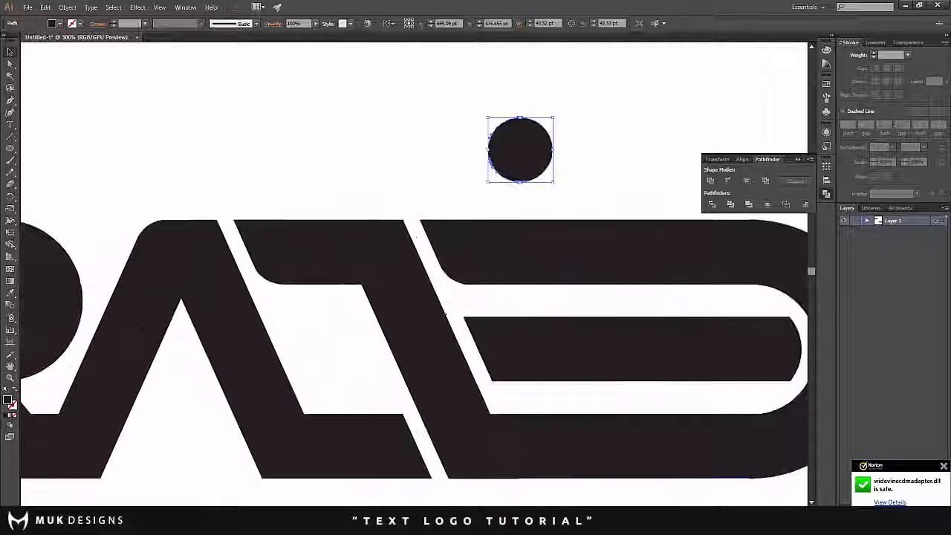
{"action": "left_click", "coordinate": [477, 291]}
{"action": "scroll", "coordinate": [477, 291], "scroll_direction": "up", "scroll_amount": 6}
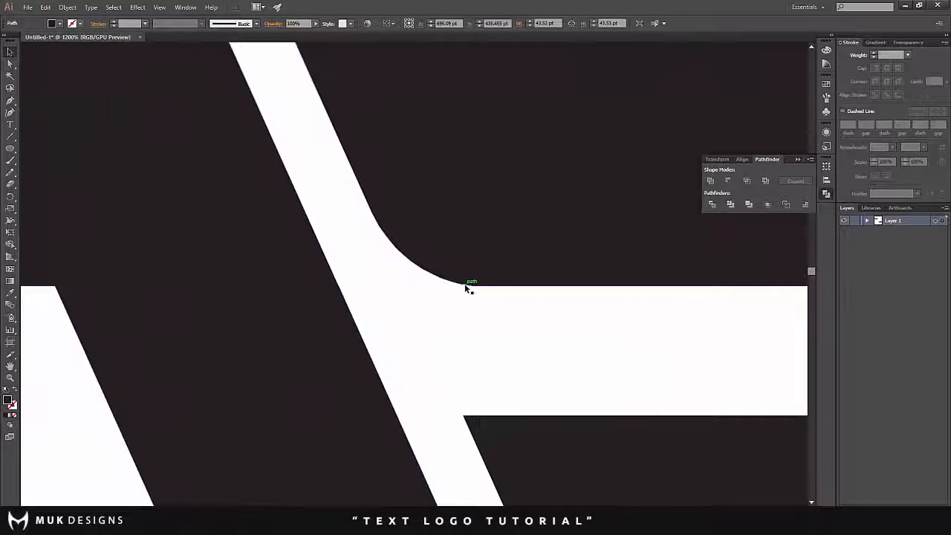
{"action": "scroll", "coordinate": [514, 315], "scroll_direction": "down", "scroll_amount": 8}
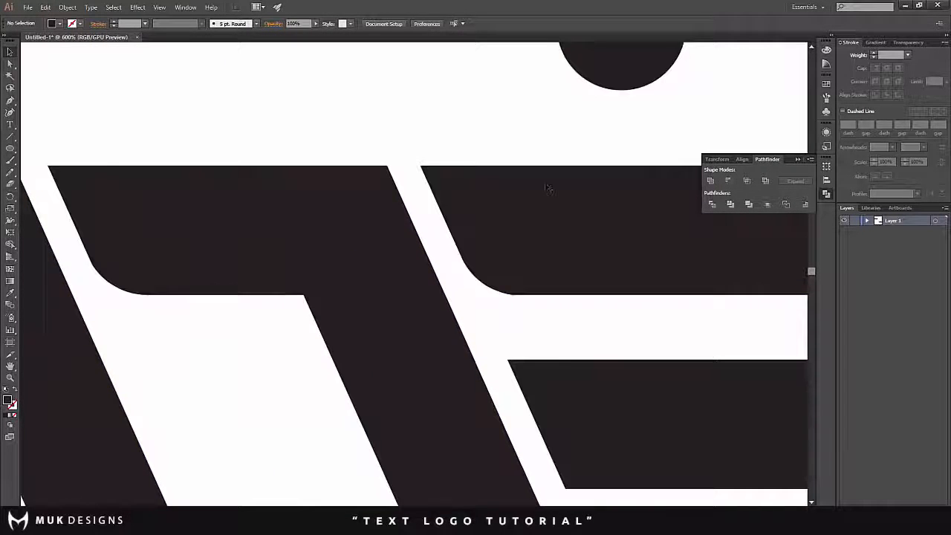
- Fit the circle into the upper-right corner of the bar at the A's right foot and trim the corner outside it with Shape Builder
{"action": "left_click", "coordinate": [423, 459]}
{"action": "scroll", "coordinate": [425, 459], "scroll_direction": "down", "scroll_amount": 3}
{"action": "left_click_drag", "start_coordinate": [425, 461], "coordinate": [386, 363]}
{"action": "scroll", "coordinate": [455, 469], "scroll_direction": "up", "scroll_amount": 3}
{"action": "scroll", "coordinate": [385, 364], "scroll_direction": "up", "scroll_amount": 5}
{"action": "key", "text": "ctrl+a"}
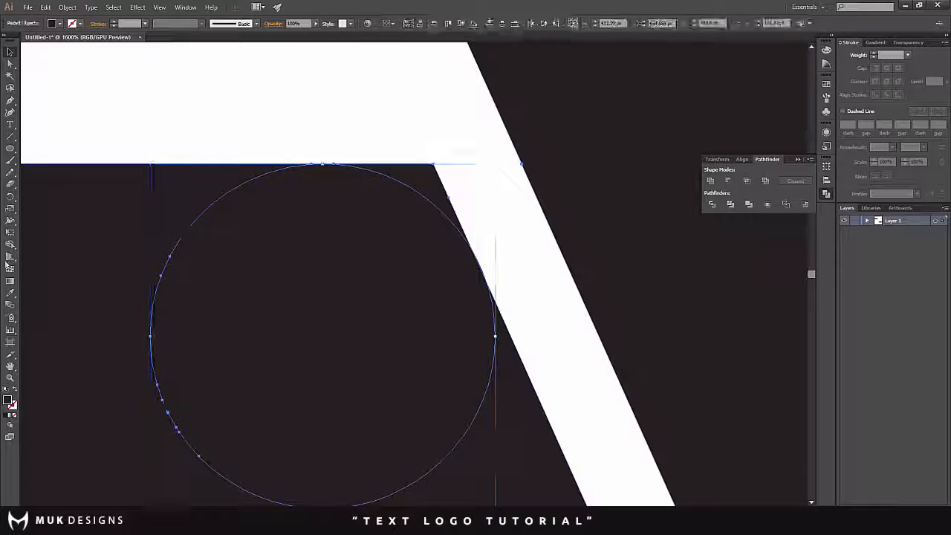
{"action": "left_click", "coordinate": [9, 244]}
{"action": "left_click", "coordinate": [429, 181]}
{"action": "scroll", "coordinate": [422, 228], "scroll_direction": "down", "scroll_amount": 4}
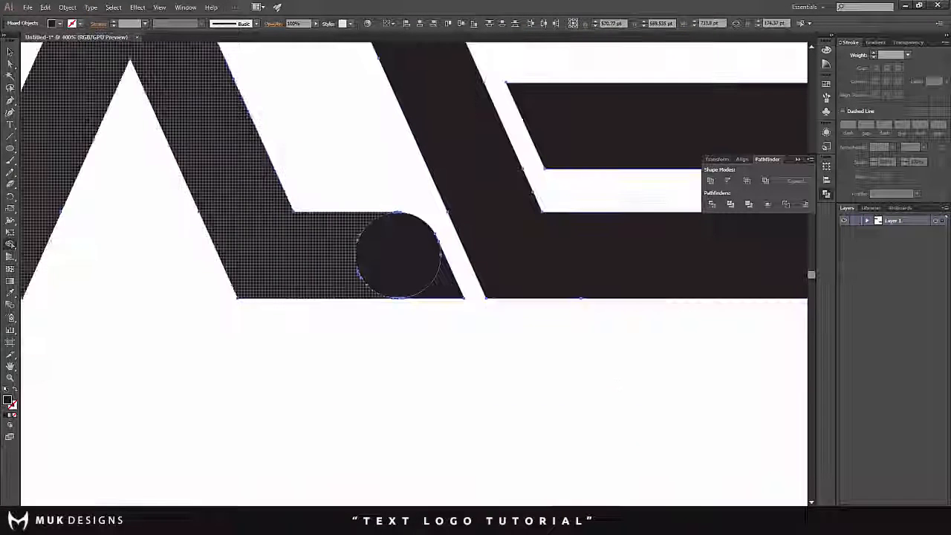
- Move the circle out of the A's foot bar to the empty area below the logo
{"action": "left_click", "coordinate": [10, 52]}
{"action": "left_click", "coordinate": [294, 123]}
{"action": "scroll", "coordinate": [334, 160], "scroll_direction": "down", "scroll_amount": 4}
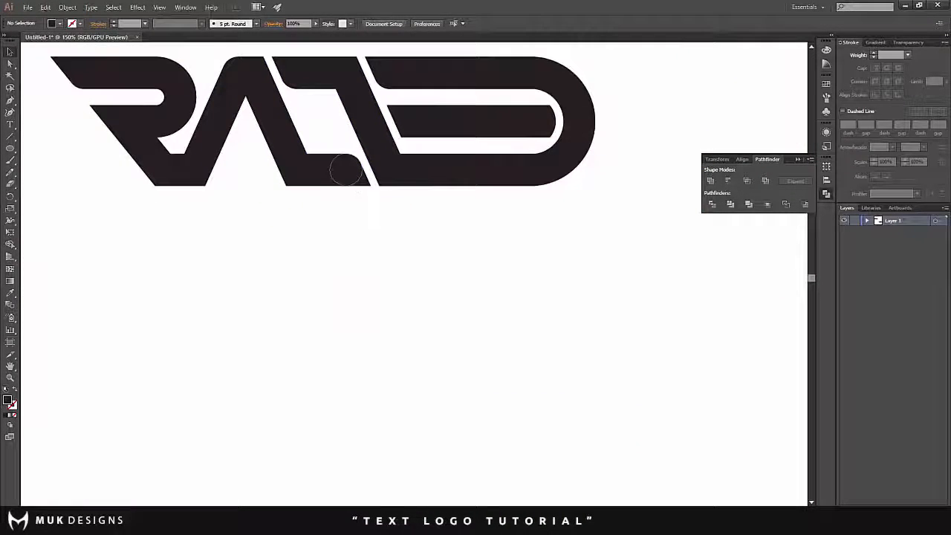
{"action": "key", "text": "ctrl+v"}
{"action": "scroll", "coordinate": [454, 255], "scroll_direction": "up", "scroll_amount": 3}
{"action": "scroll", "coordinate": [454, 256], "scroll_direction": "down", "scroll_amount": 3}
{"action": "scroll", "coordinate": [416, 260], "scroll_direction": "up", "scroll_amount": 2}
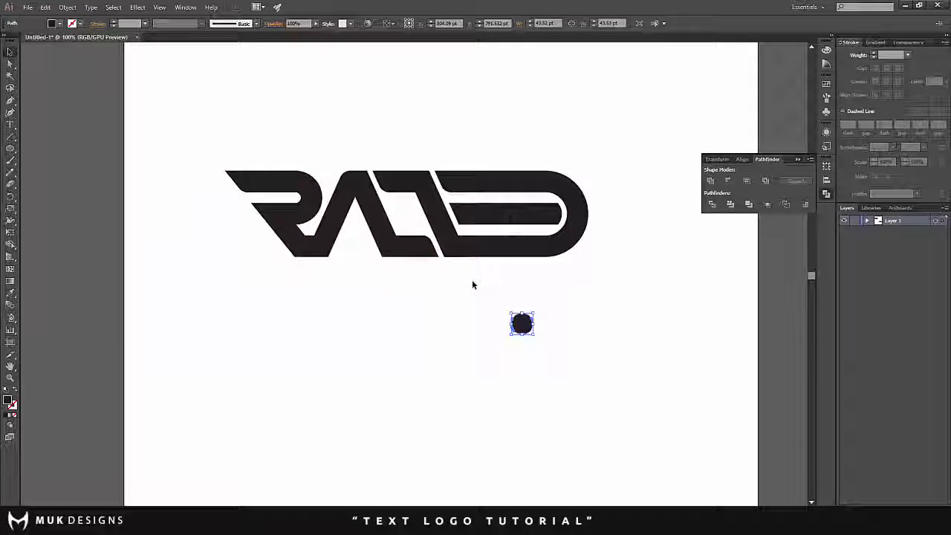
{"action": "scroll", "coordinate": [472, 280], "scroll_direction": "down", "scroll_amount": 2}
{"action": "left_click", "coordinate": [470, 281]}
- Move the circle off the artboard to the pasteboard beyond its upper-left side
{"action": "scroll", "coordinate": [470, 280], "scroll_direction": "up", "scroll_amount": 1}
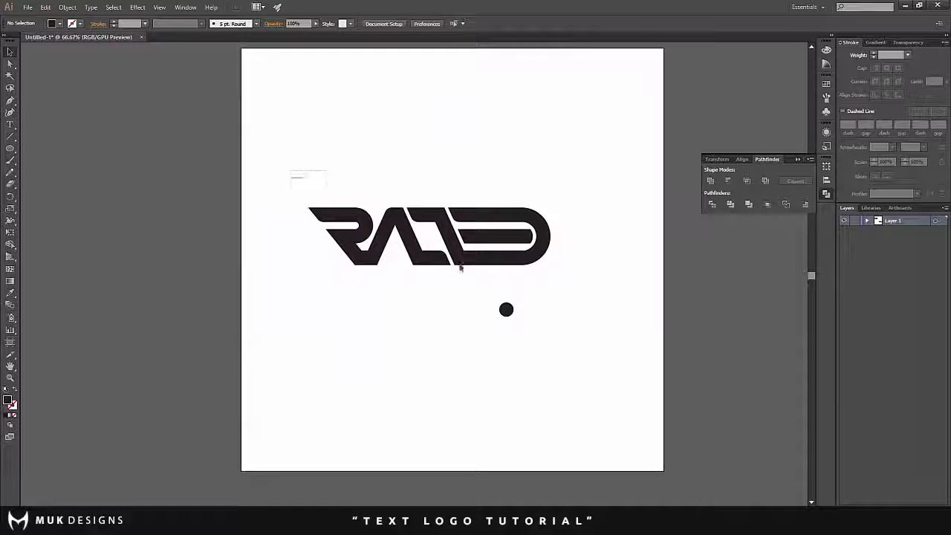
{"action": "left_click_drag", "start_coordinate": [460, 269], "coordinate": [525, 290]}
{"action": "left_click", "coordinate": [583, 296]}
{"action": "left_click_drag", "start_coordinate": [318, 130], "coordinate": [314, 129]}
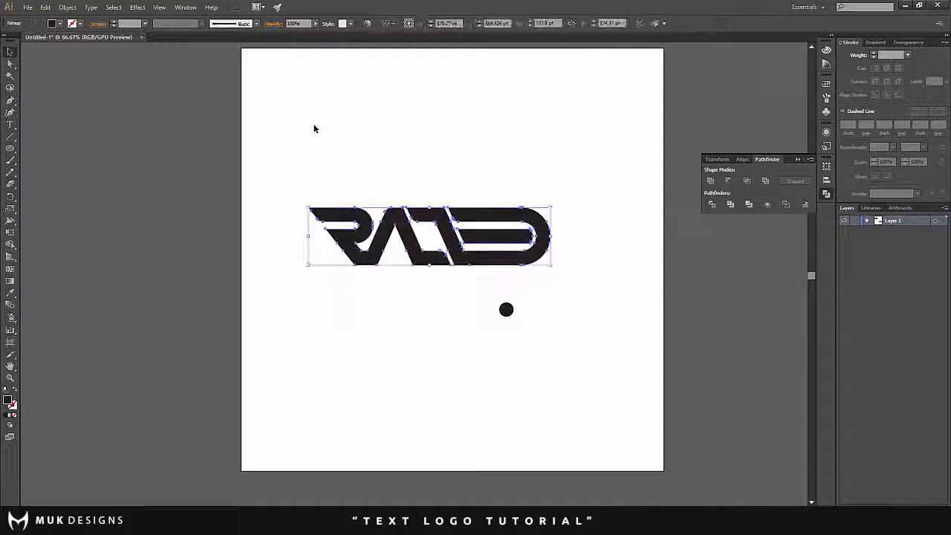
{"action": "left_click", "coordinate": [319, 162]}
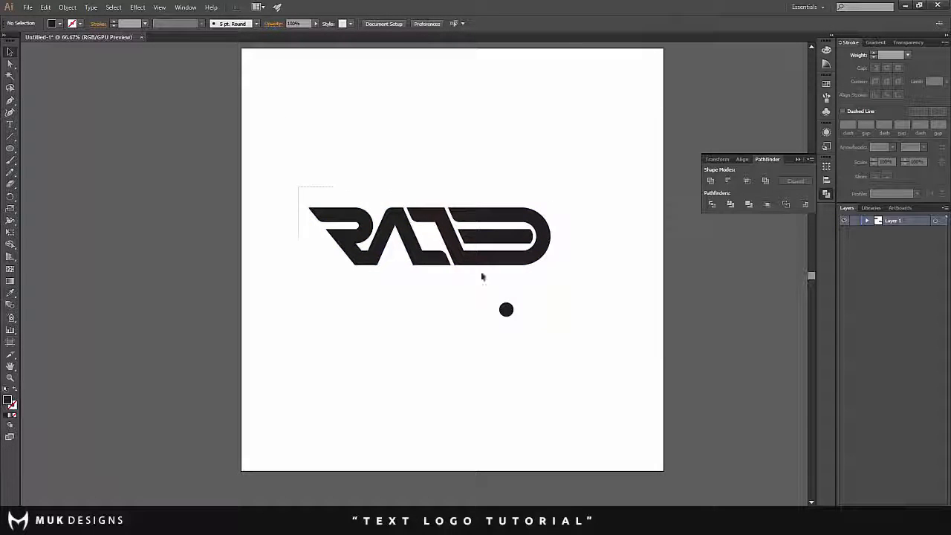
{"action": "left_click_drag", "start_coordinate": [543, 289], "coordinate": [97, 107]}
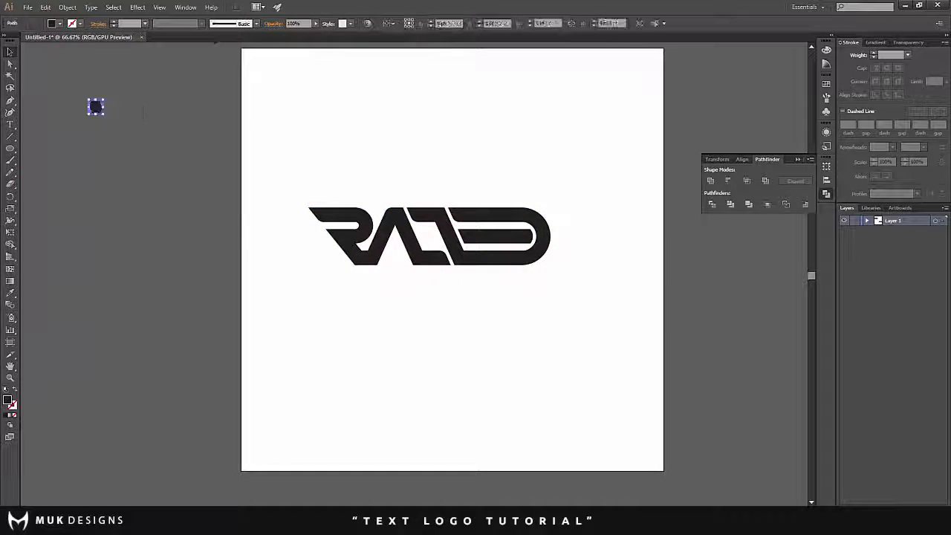
- Select the whole logo and center it horizontally and vertically on the artboard
{"action": "scroll", "coordinate": [99, 109], "scroll_direction": "up", "scroll_amount": 2}
{"action": "left_click_drag", "start_coordinate": [283, 332], "coordinate": [489, 194]}
{"action": "scroll", "coordinate": [330, 149], "scroll_direction": "up", "scroll_amount": 1}
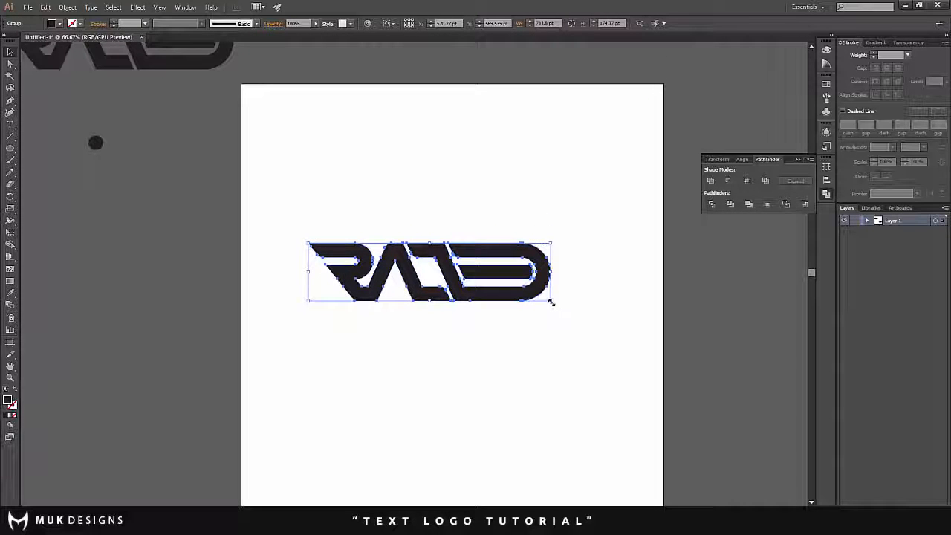
{"action": "left_click", "coordinate": [471, 319]}
{"action": "left_click_drag", "start_coordinate": [468, 277], "coordinate": [494, 334]}
{"action": "left_click", "coordinate": [471, 372]}
{"action": "scroll", "coordinate": [471, 373], "scroll_direction": "down", "scroll_amount": 4}
{"action": "scroll", "coordinate": [471, 373], "scroll_direction": "up", "scroll_amount": 4}
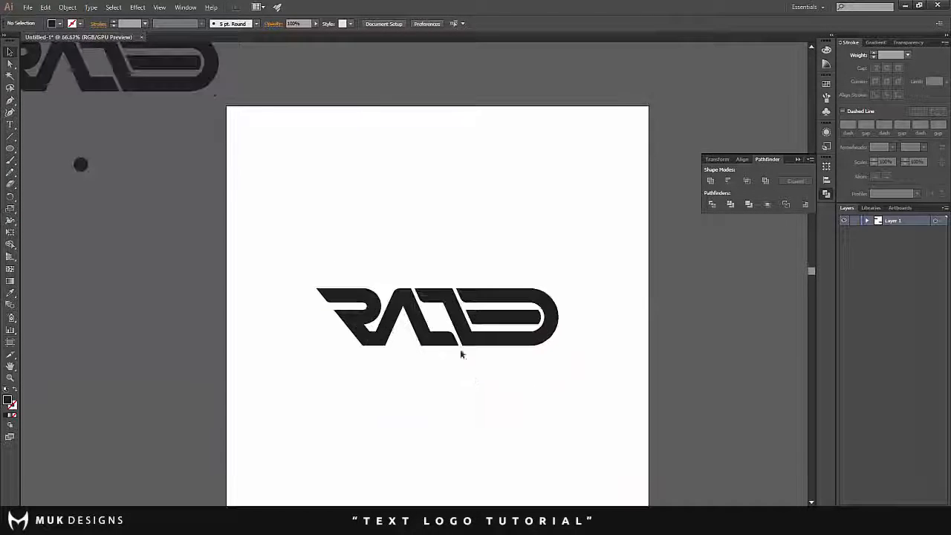
- Preview the logo as a transparent PNG-24 at 200 percent in Save for Web and close the dialog without saving
{"action": "left_click", "coordinate": [28, 7]}
{"action": "left_click", "coordinate": [75, 132]}
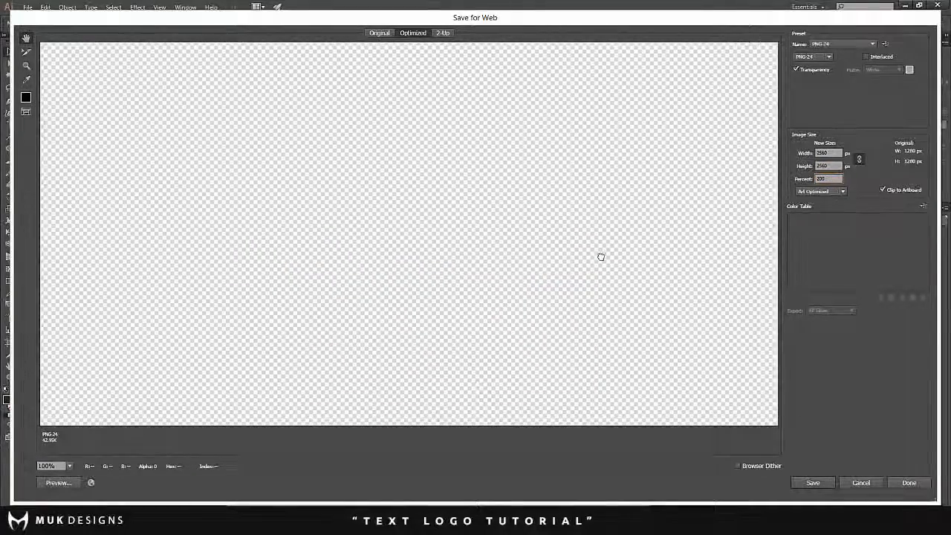
{"action": "left_click_drag", "start_coordinate": [601, 258], "coordinate": [503, 170]}
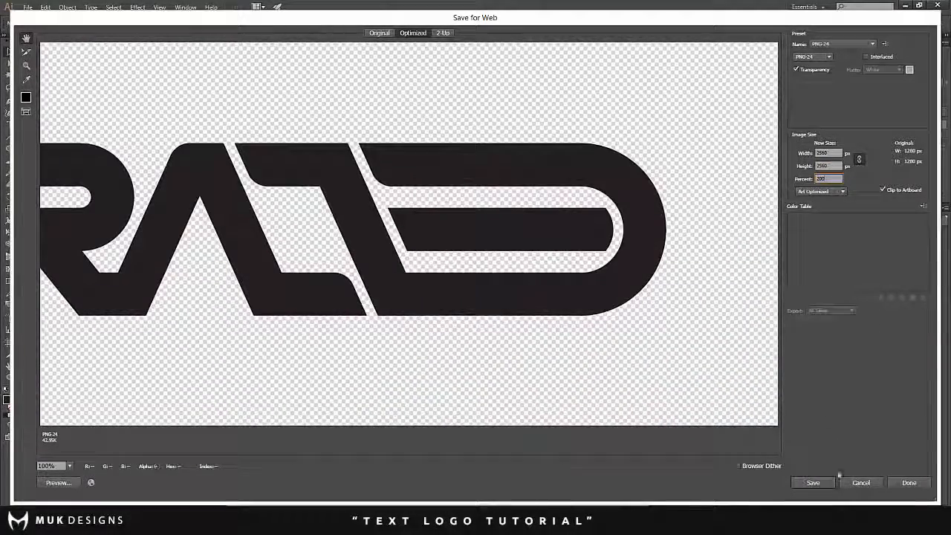
{"action": "left_click", "coordinate": [874, 484]}
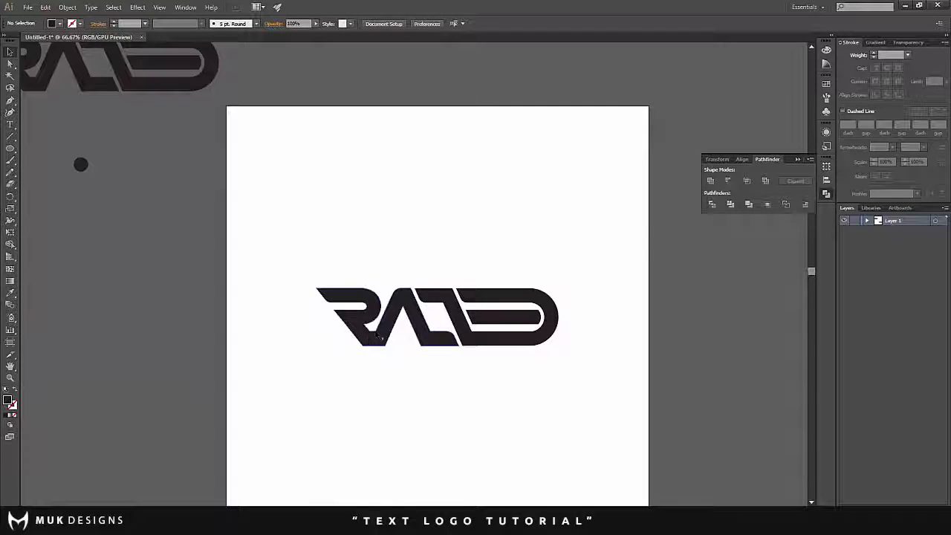
{"action": "scroll", "coordinate": [392, 349], "scroll_direction": "up", "scroll_amount": 1}
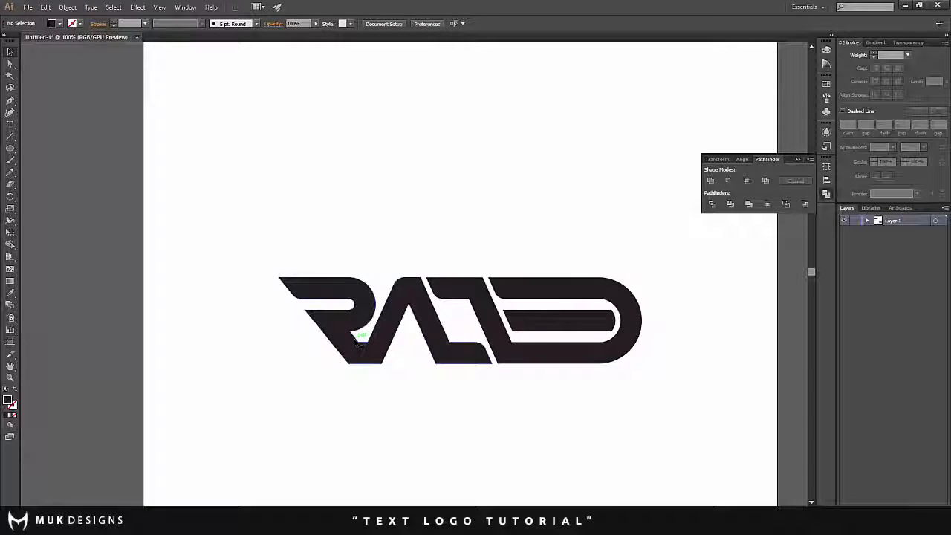
{"action": "scroll", "coordinate": [357, 338], "scroll_direction": "up", "scroll_amount": 1}
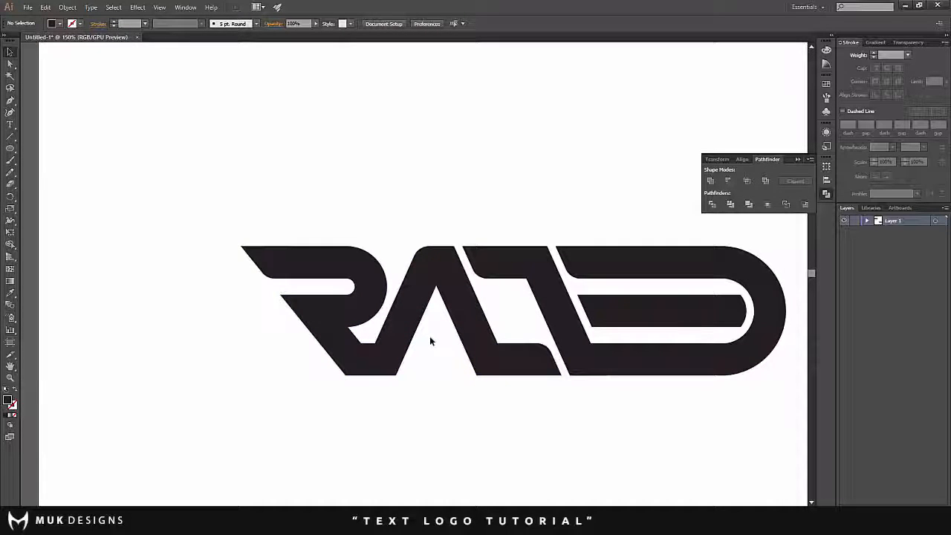